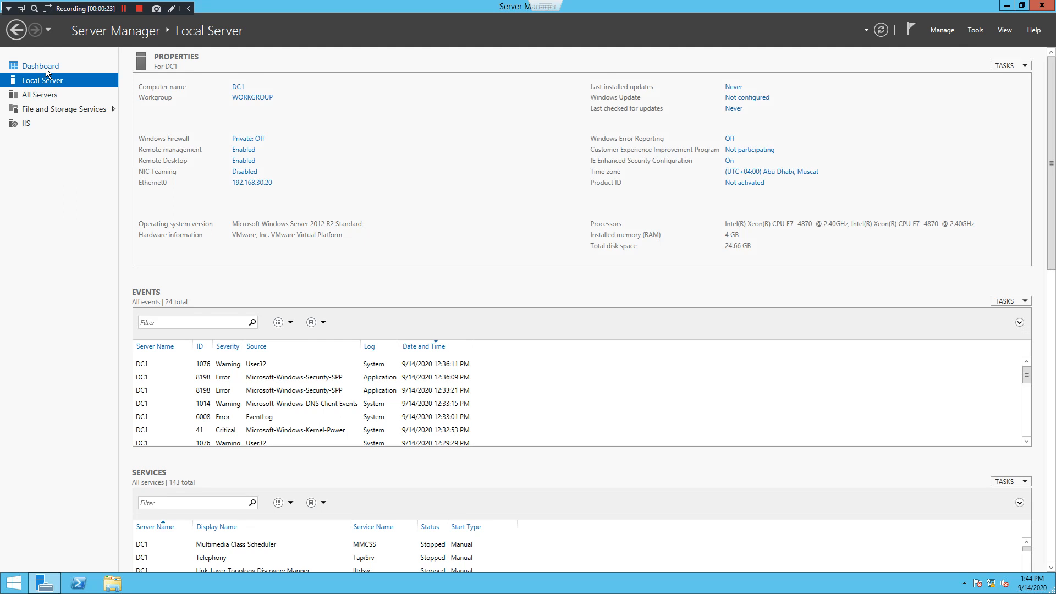
Review DC1's Remote Desktop settings and allowed remote users without changing anything
{"action": "left_click", "coordinate": [45, 68]}
{"action": "left_click", "coordinate": [49, 83]}
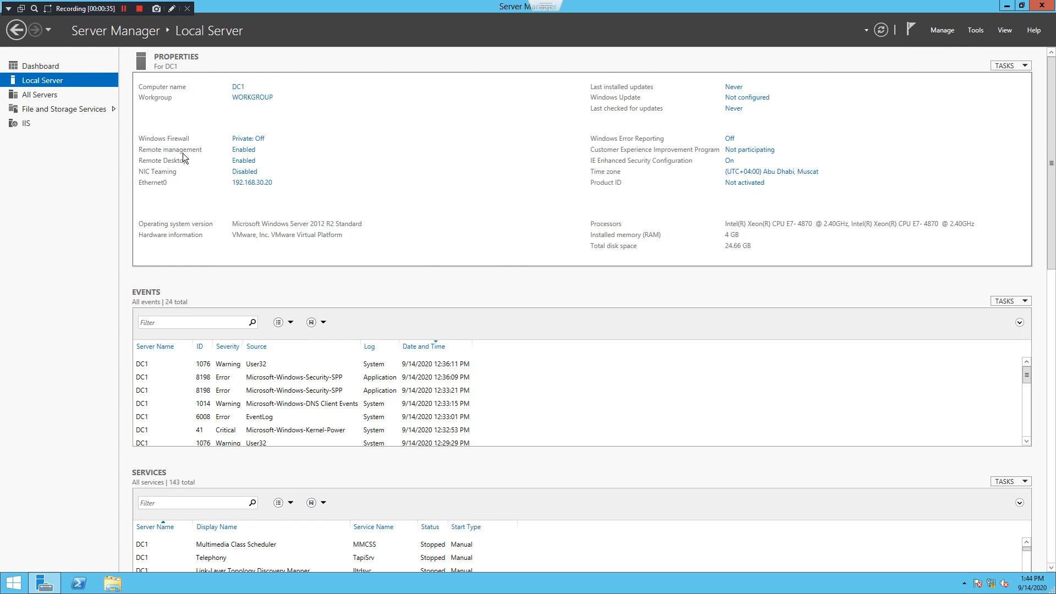
{"action": "left_click", "coordinate": [244, 162]}
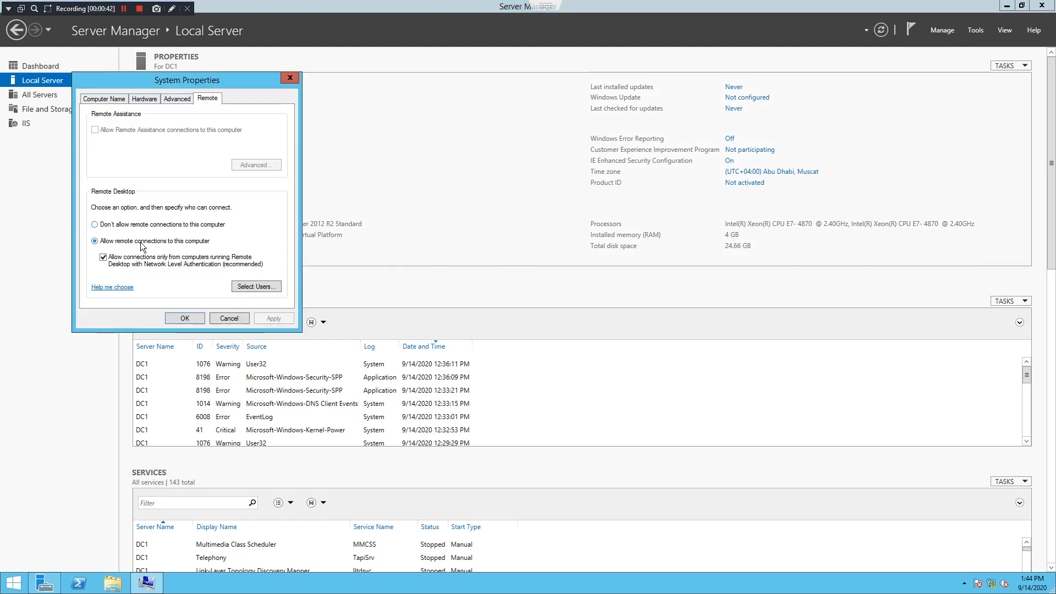
{"action": "left_click", "coordinate": [256, 289]}
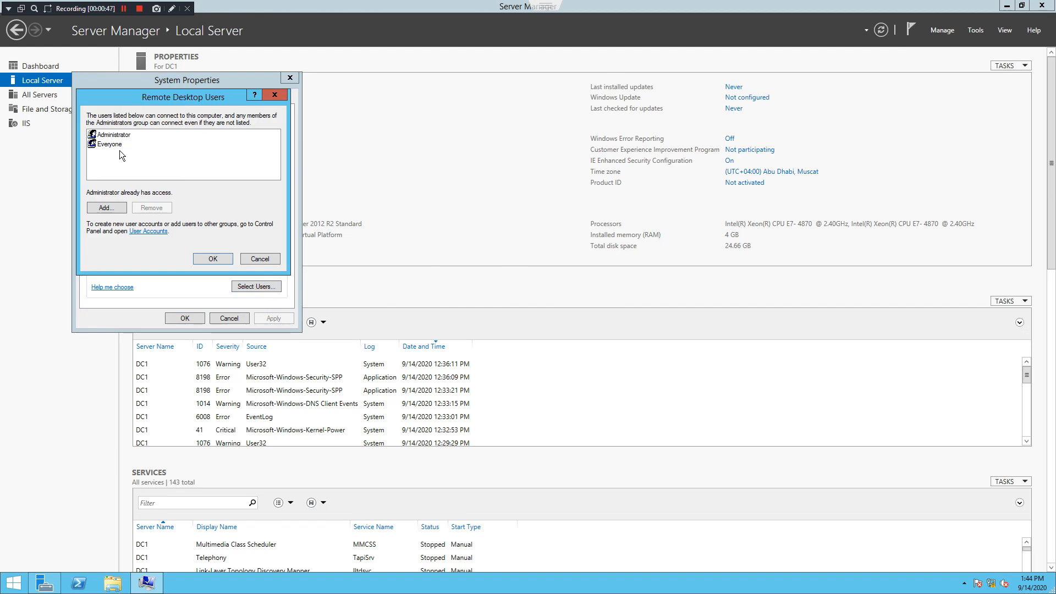
{"action": "left_click", "coordinate": [257, 260]}
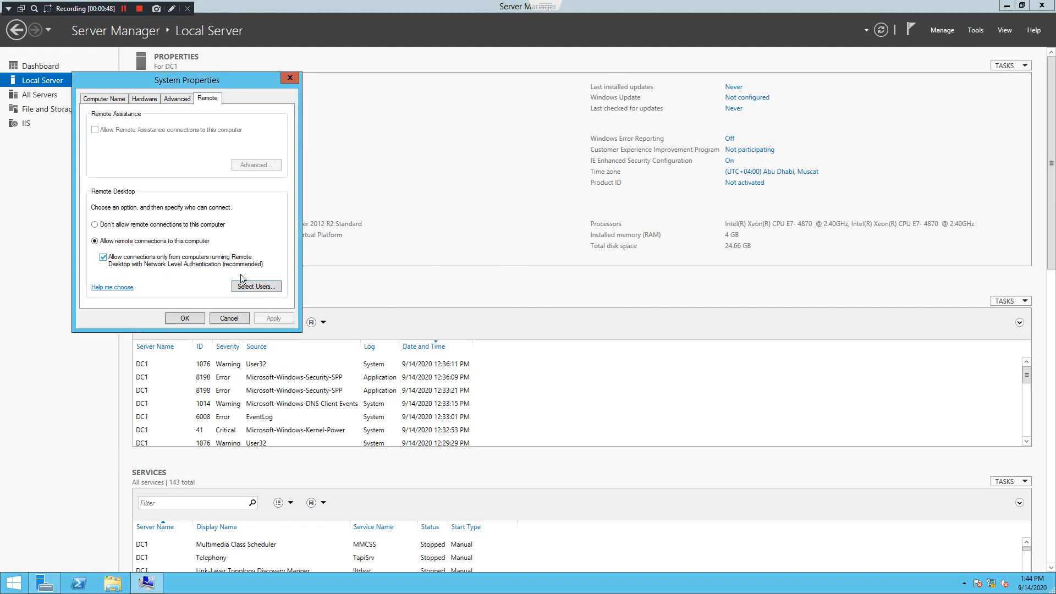
{"action": "left_click", "coordinate": [225, 315]}
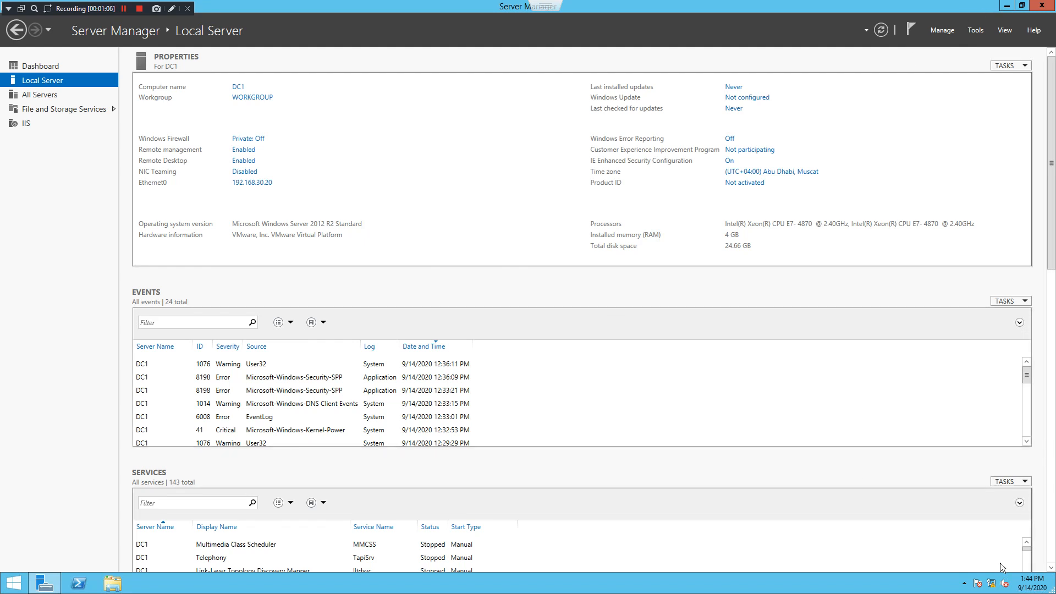
Open the Ethernet0 connection details from the Network and Sharing Center
{"action": "right_click", "coordinate": [1002, 586]}
{"action": "left_click", "coordinate": [988, 569]}
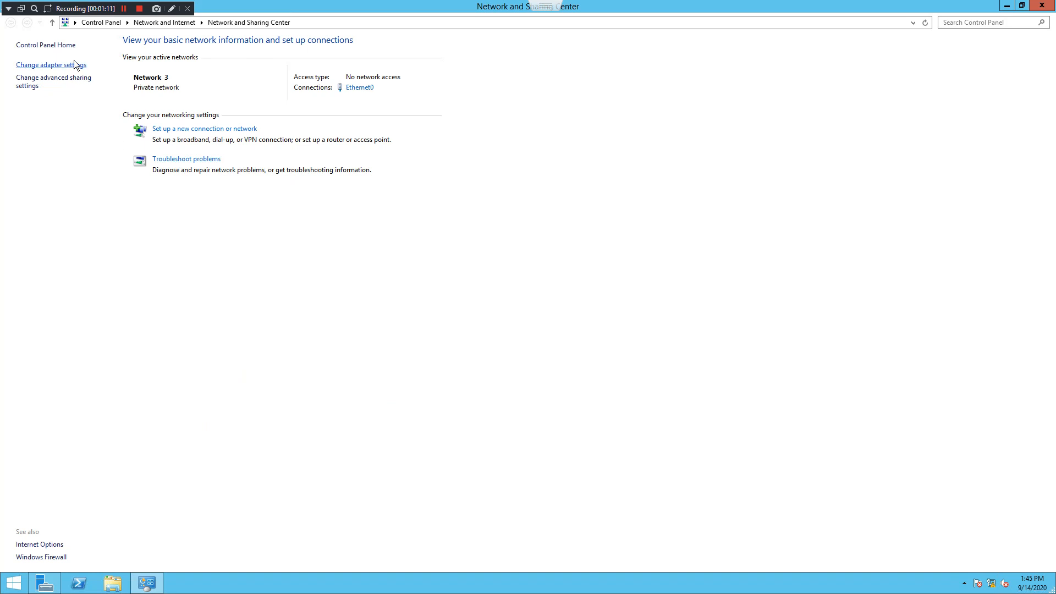
{"action": "left_click", "coordinate": [78, 70]}
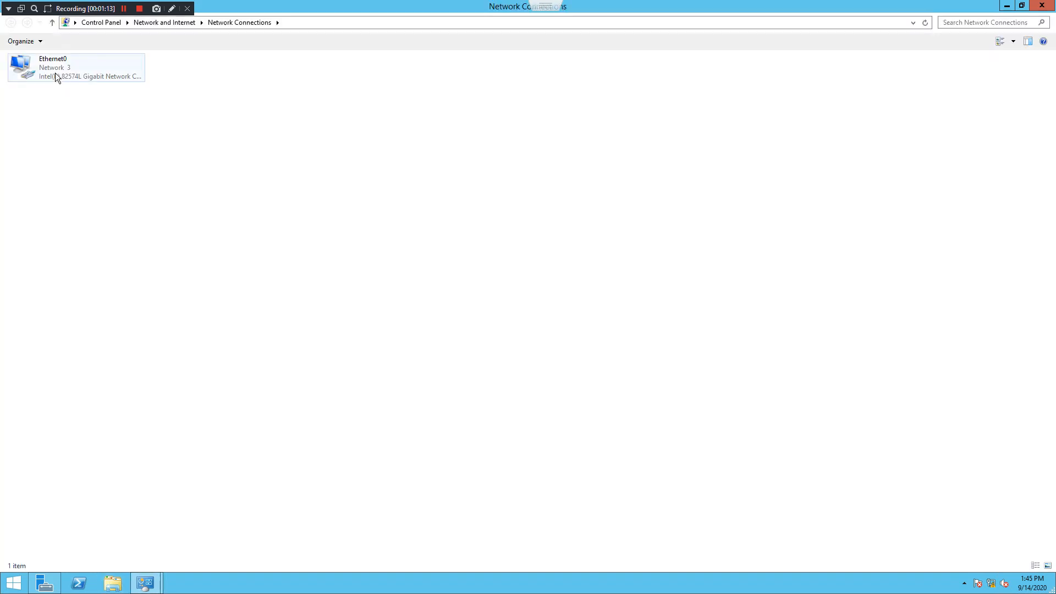
{"action": "right_click", "coordinate": [55, 72]}
{"action": "left_click", "coordinate": [89, 91]}
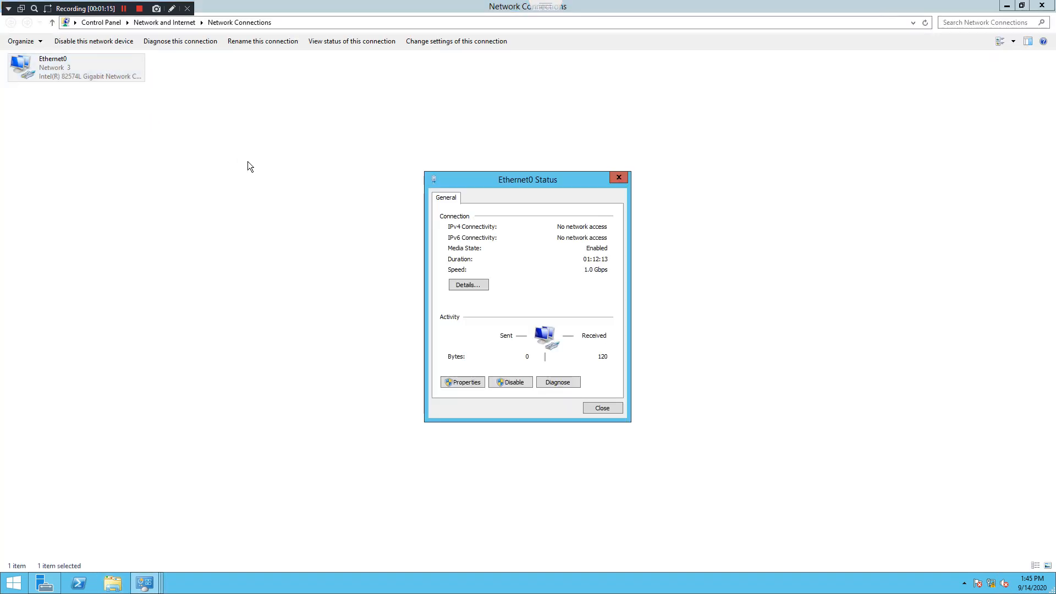
{"action": "left_click", "coordinate": [476, 284]}
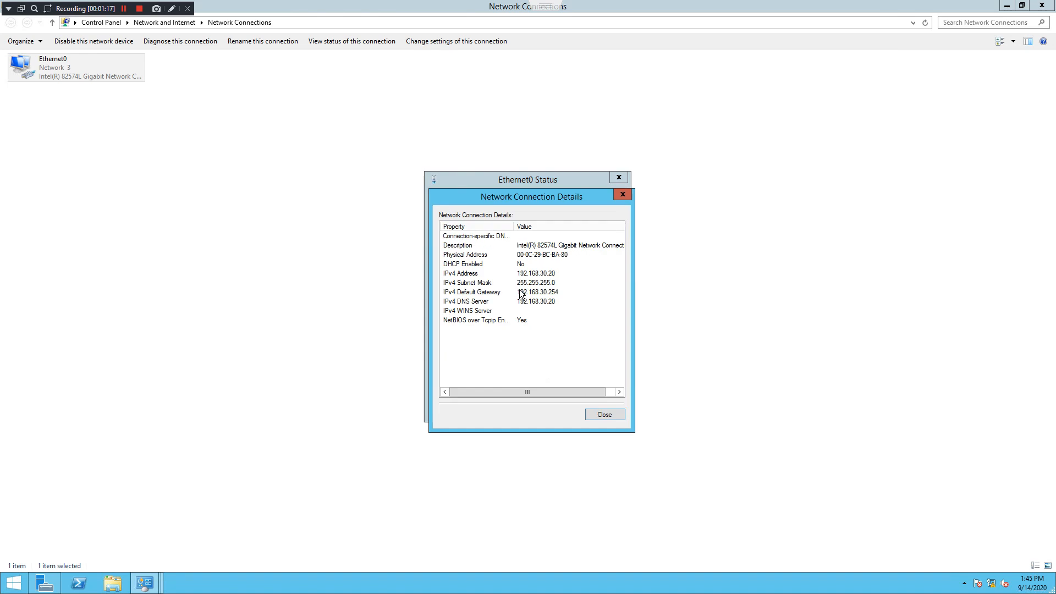
Check Ethernet0's IPv4 192.168.30.20, mask 255.255.255.0 and gateway 192.168.30.254, then close the windows
{"action": "left_click", "coordinate": [557, 276]}
{"action": "left_click", "coordinate": [561, 283]}
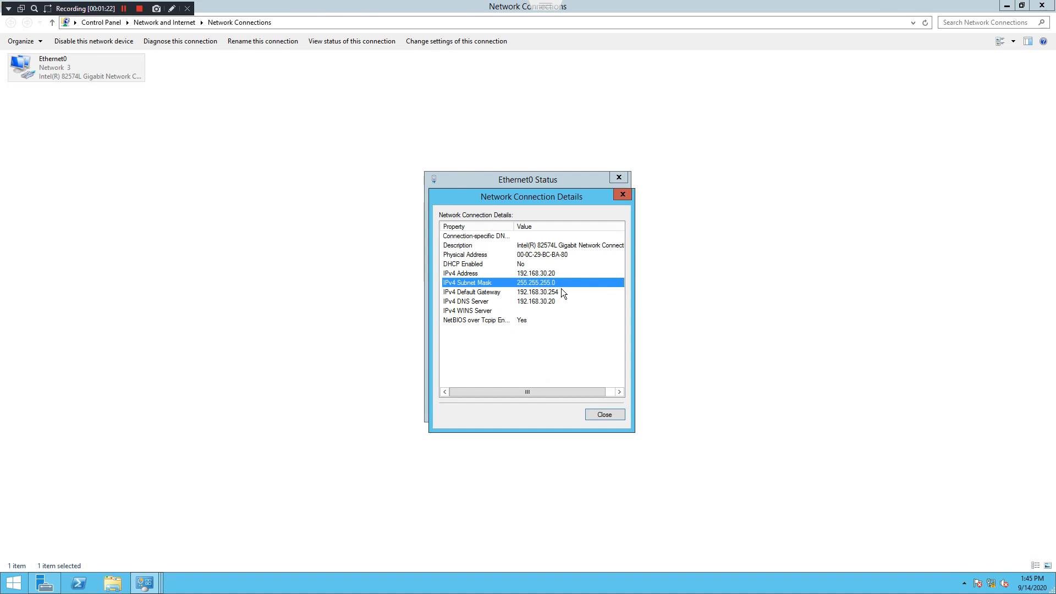
{"action": "left_click", "coordinate": [562, 294]}
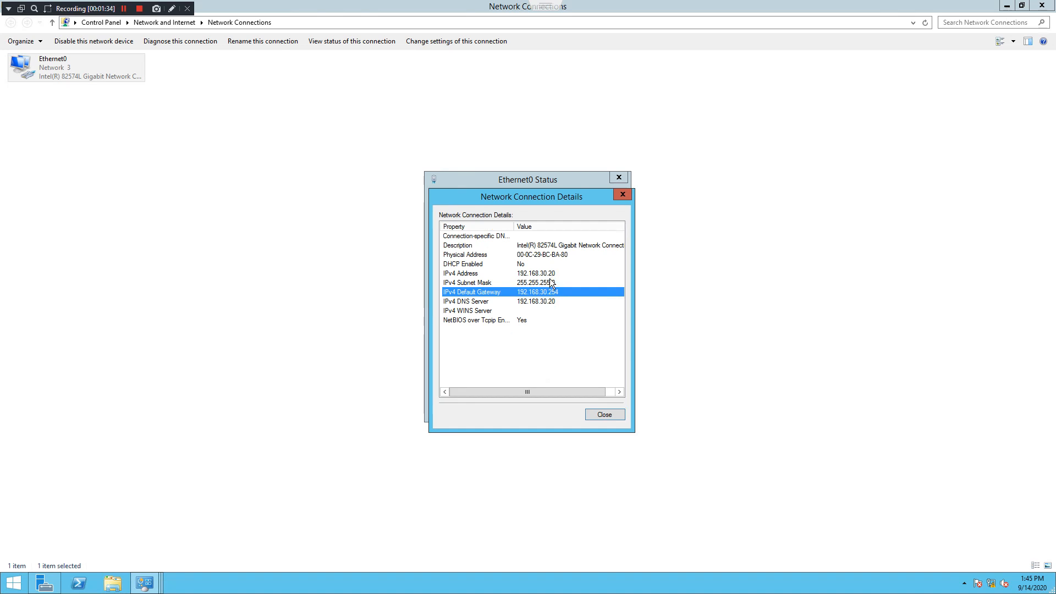
{"action": "left_click", "coordinate": [605, 414]}
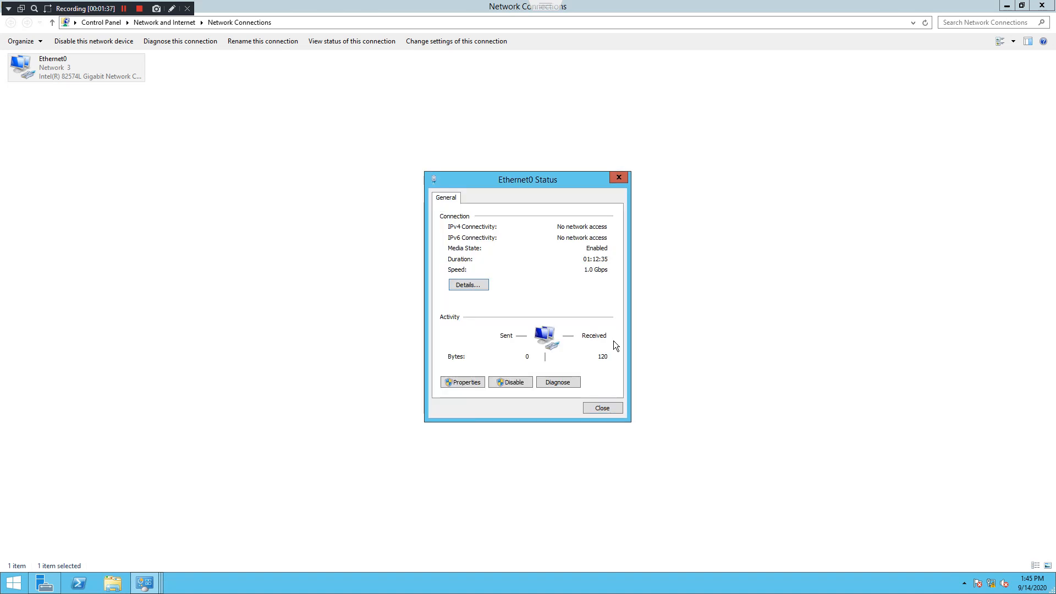
{"action": "left_click", "coordinate": [618, 179]}
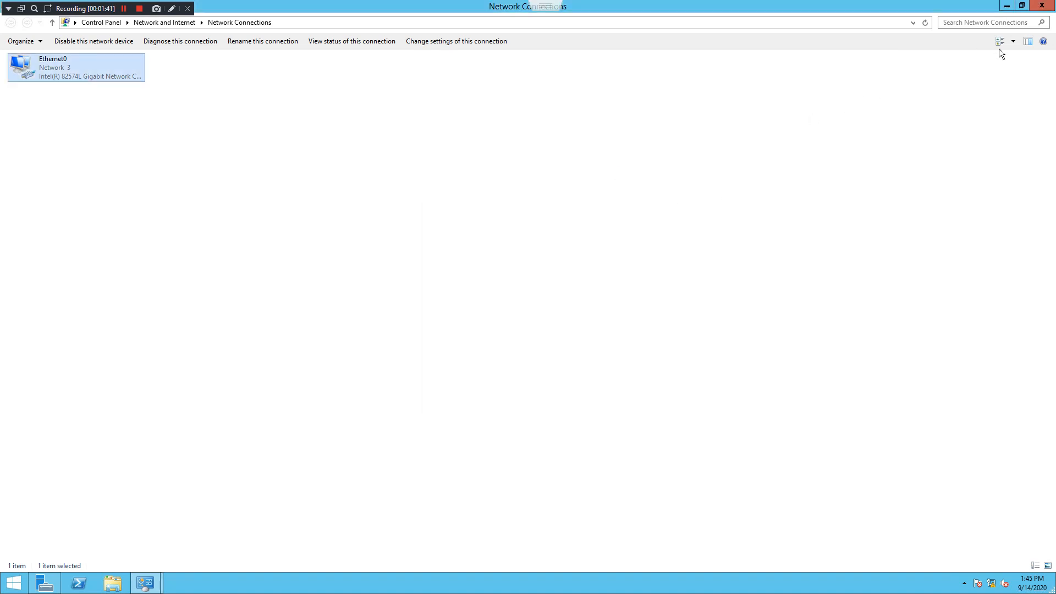
{"action": "left_click", "coordinate": [1042, 6]}
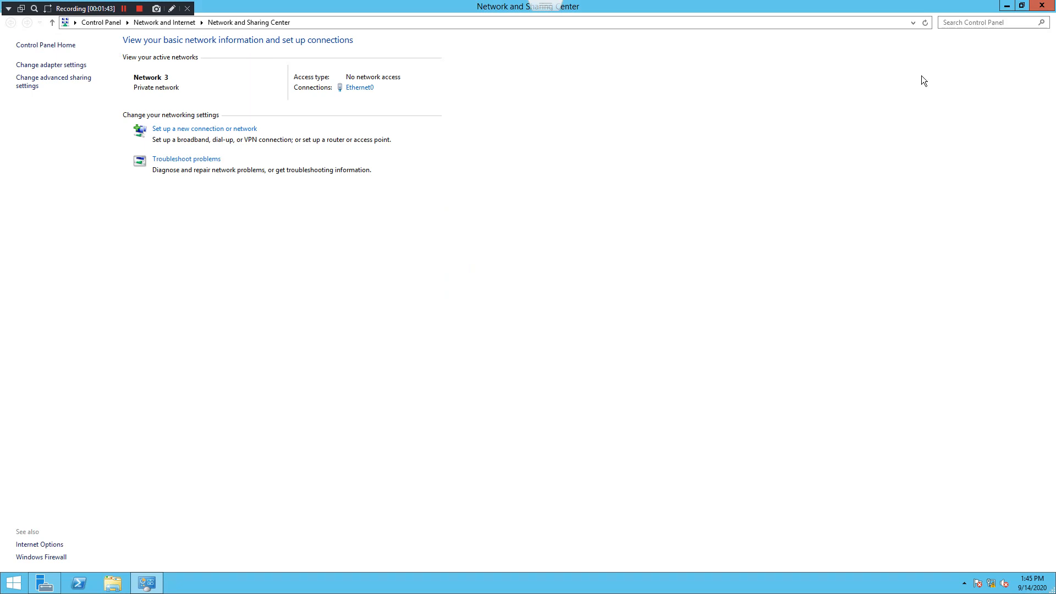
Close Network and Sharing Center and relaunch Server Manager on the Dashboard, then open the Manage menu
{"action": "left_click", "coordinate": [1042, 5]}
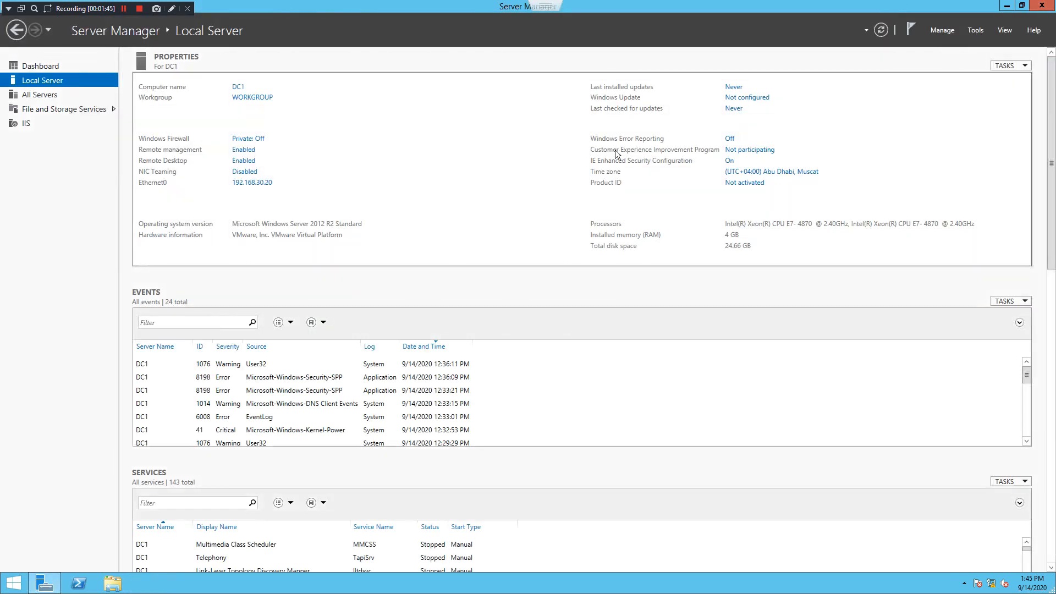
{"action": "left_click", "coordinate": [48, 68]}
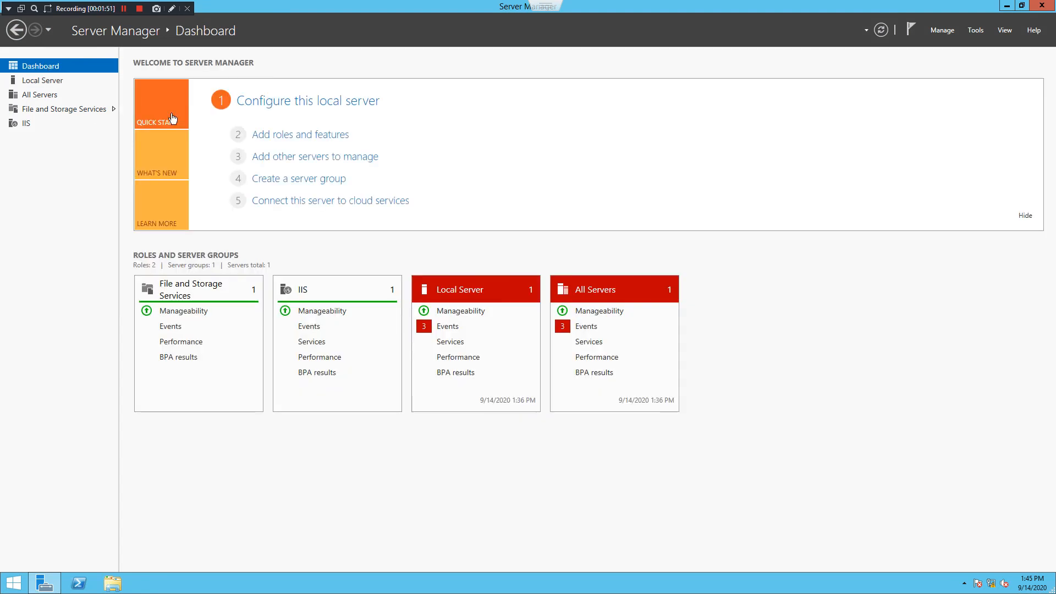
{"action": "left_click", "coordinate": [1042, 5]}
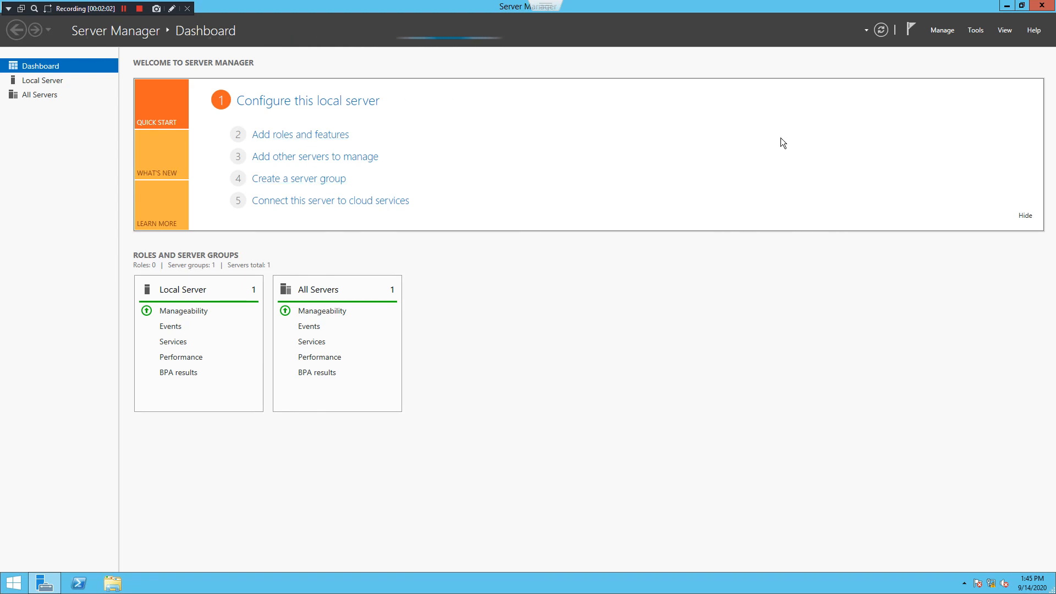
{"action": "left_click", "coordinate": [942, 30]}
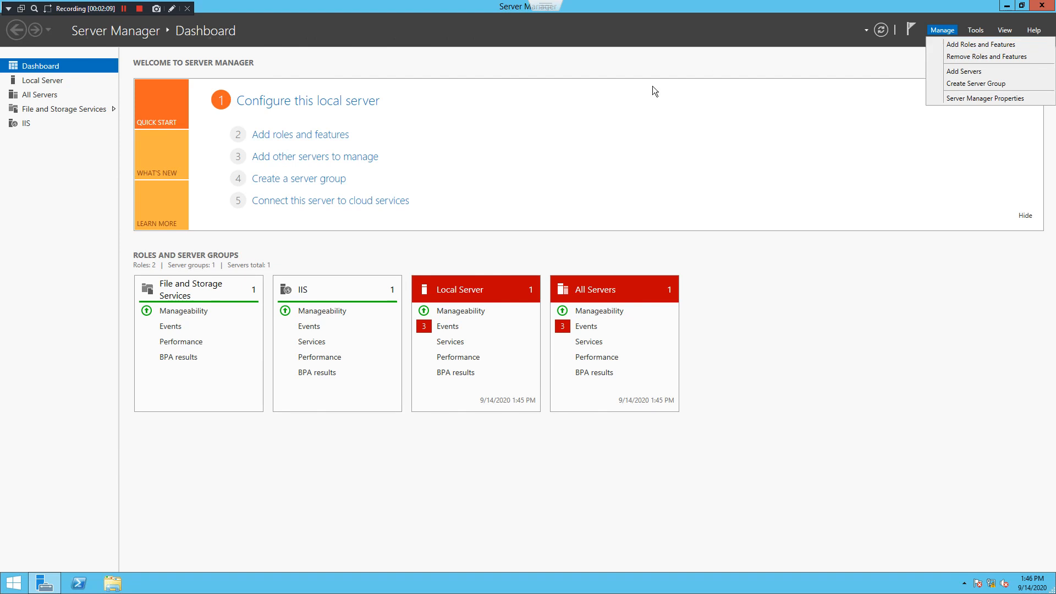
Start the Add Roles and Features Wizard with a role-based installation targeting DC1
{"action": "left_click", "coordinate": [328, 140]}
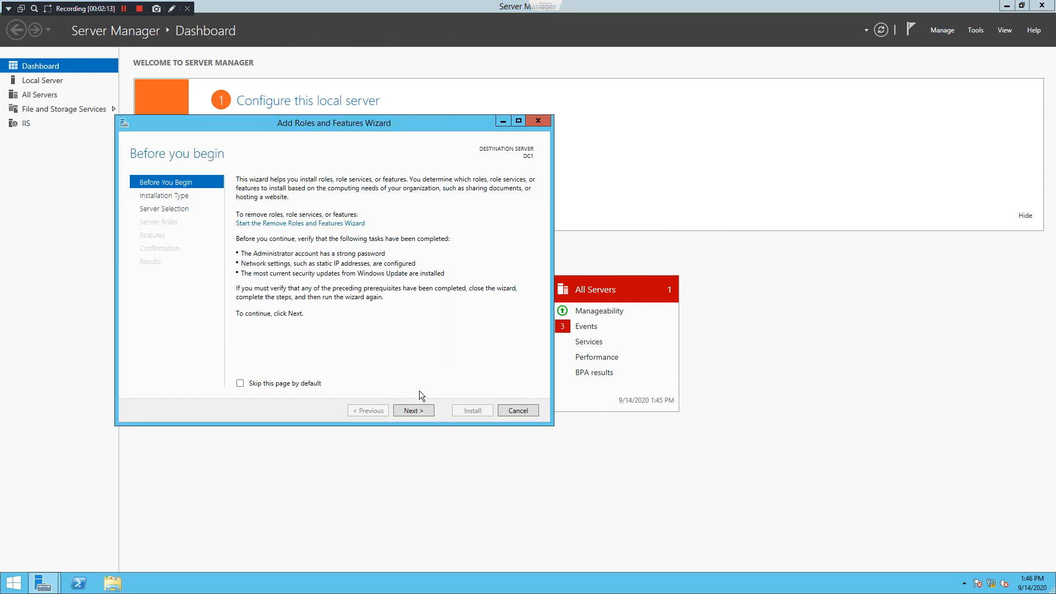
{"action": "left_click", "coordinate": [419, 408]}
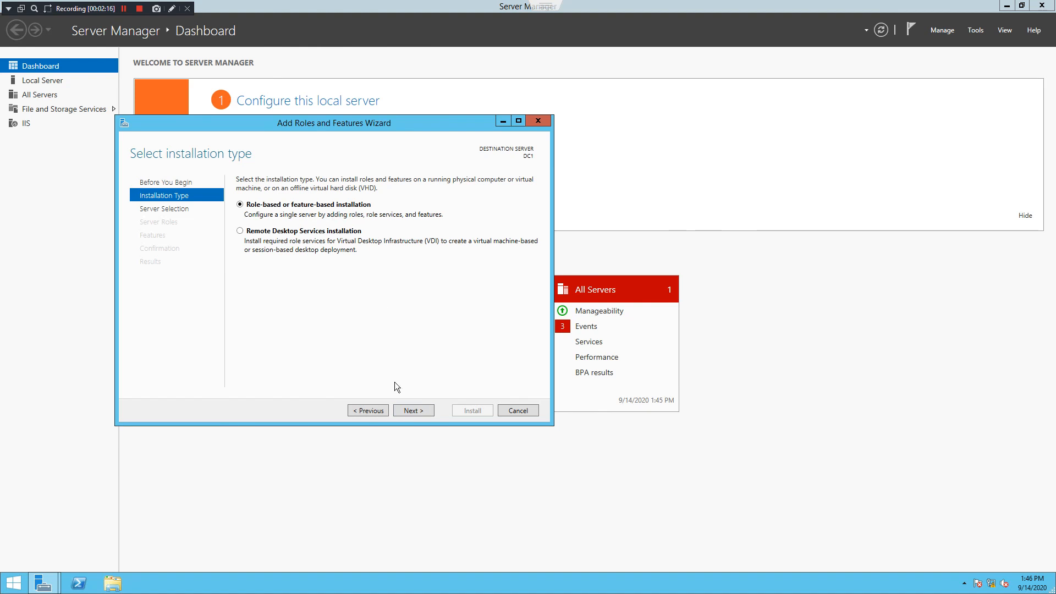
{"action": "left_click", "coordinate": [407, 411]}
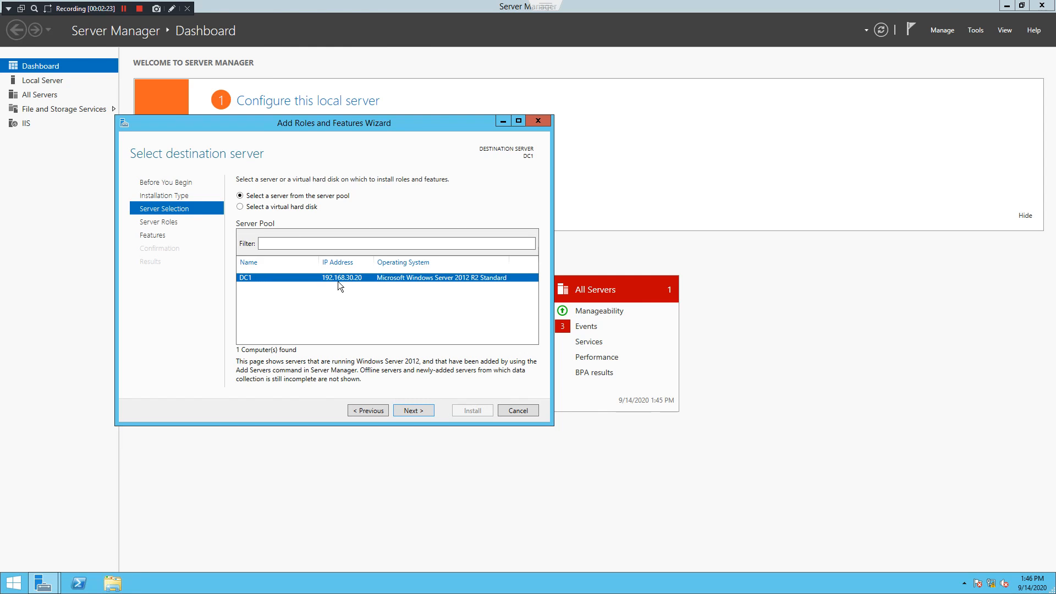
{"action": "left_click", "coordinate": [410, 413]}
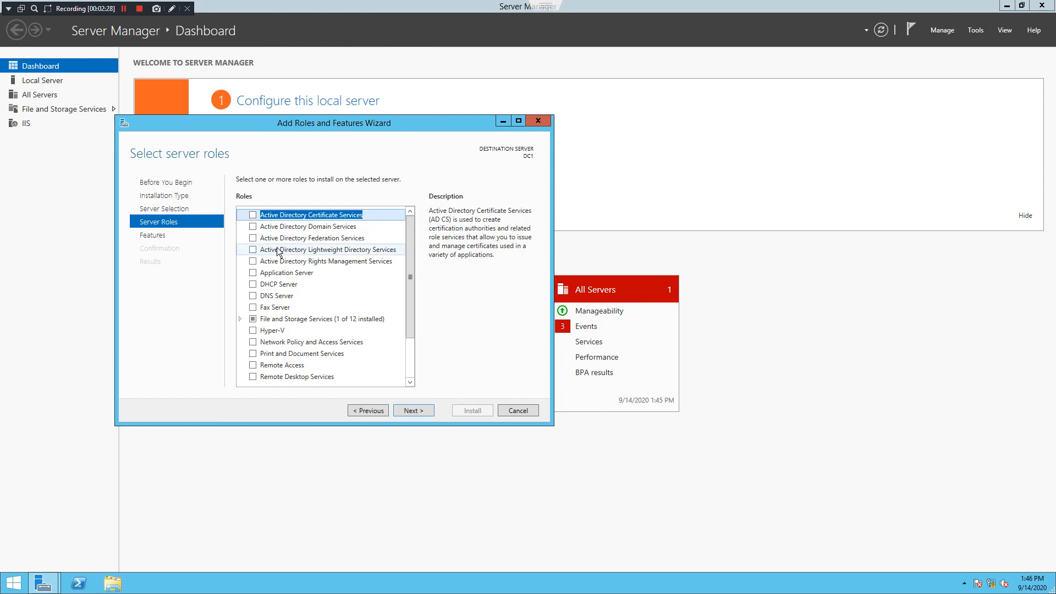
Select the Active Directory Domain Services and DNS Server roles, accepting their required features
{"action": "left_click", "coordinate": [252, 227]}
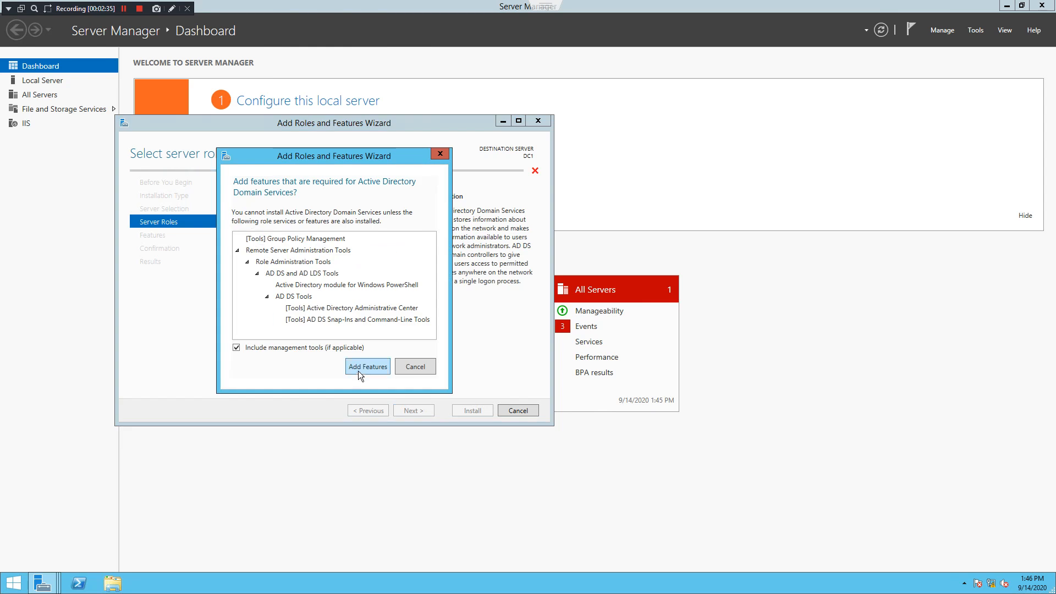
{"action": "left_click_drag", "start_coordinate": [339, 161], "coordinate": [522, 168]}
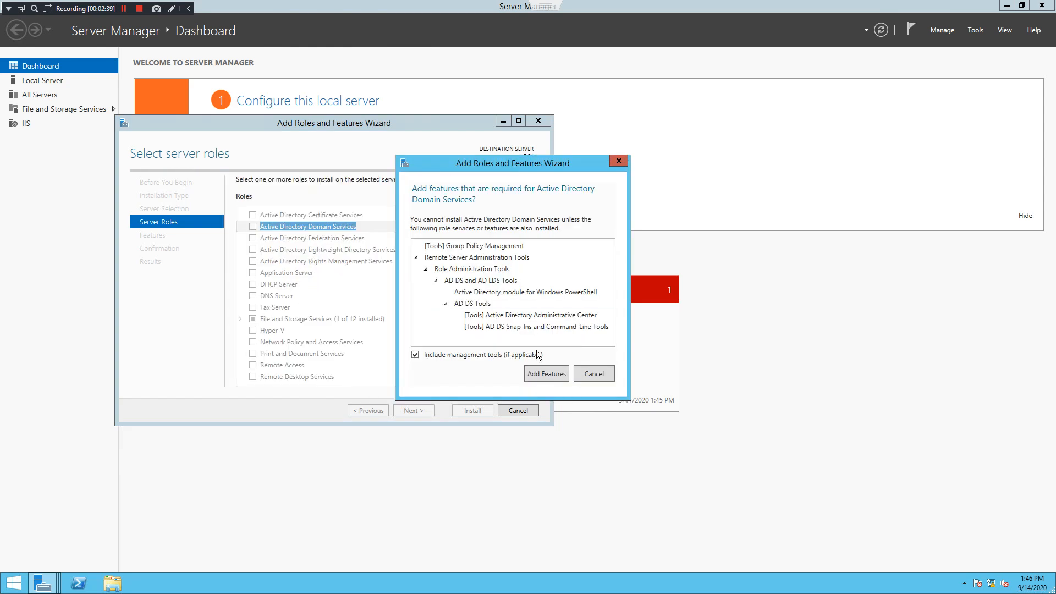
{"action": "left_click", "coordinate": [548, 377]}
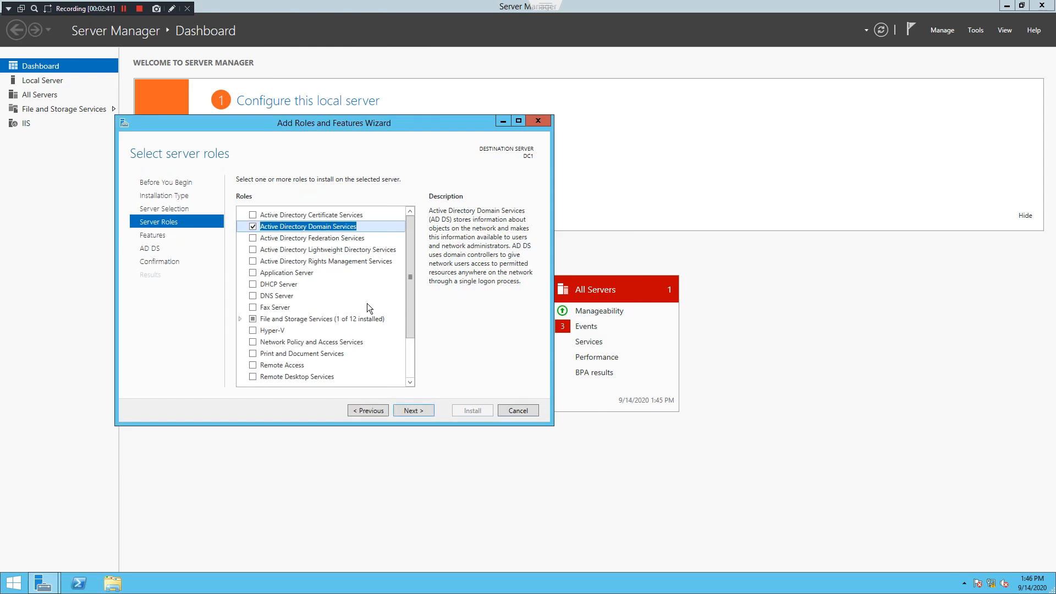
{"action": "left_click", "coordinate": [254, 297]}
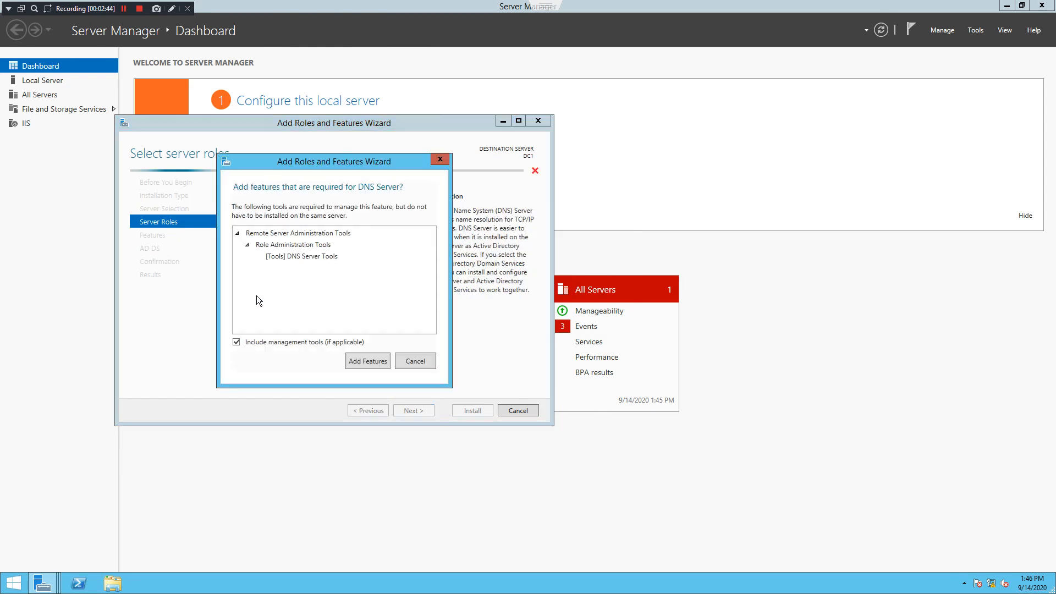
{"action": "left_click", "coordinate": [367, 361]}
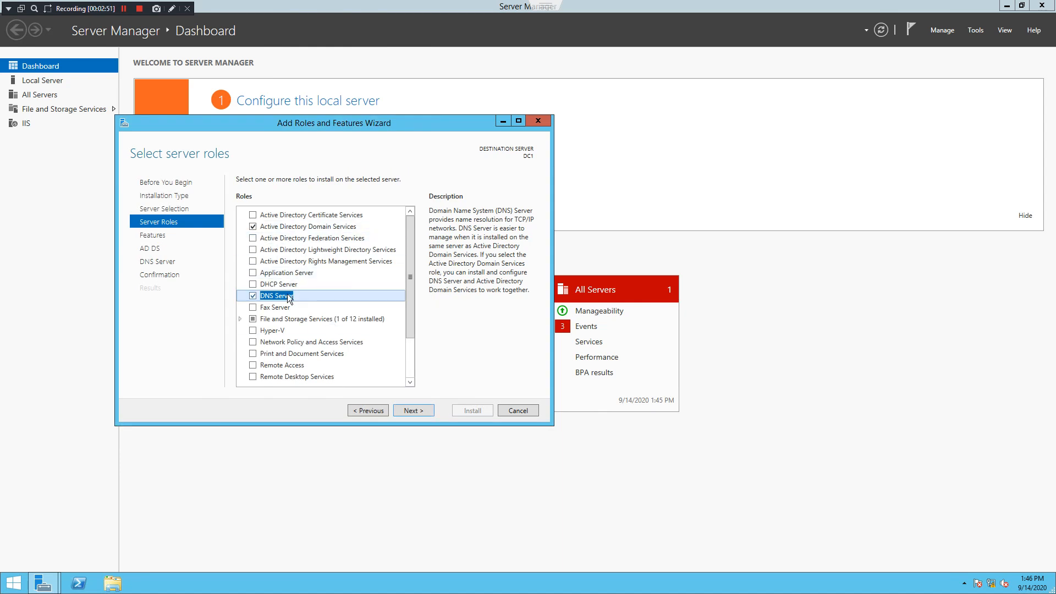
Continue through the Features, AD DS and DNS Server pages to Confirmation
{"action": "left_click", "coordinate": [405, 411]}
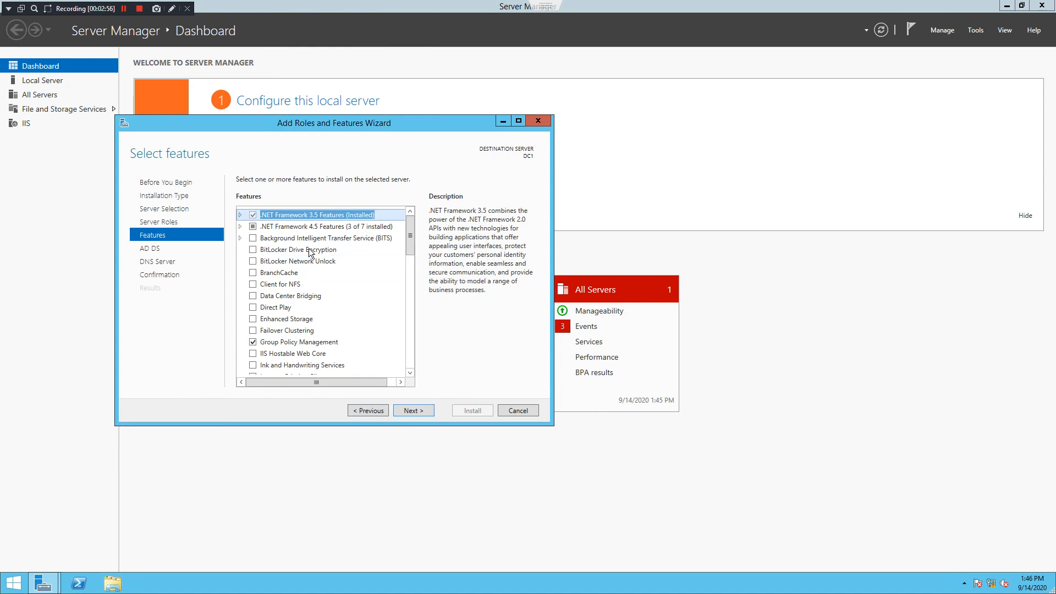
{"action": "left_click", "coordinate": [427, 410]}
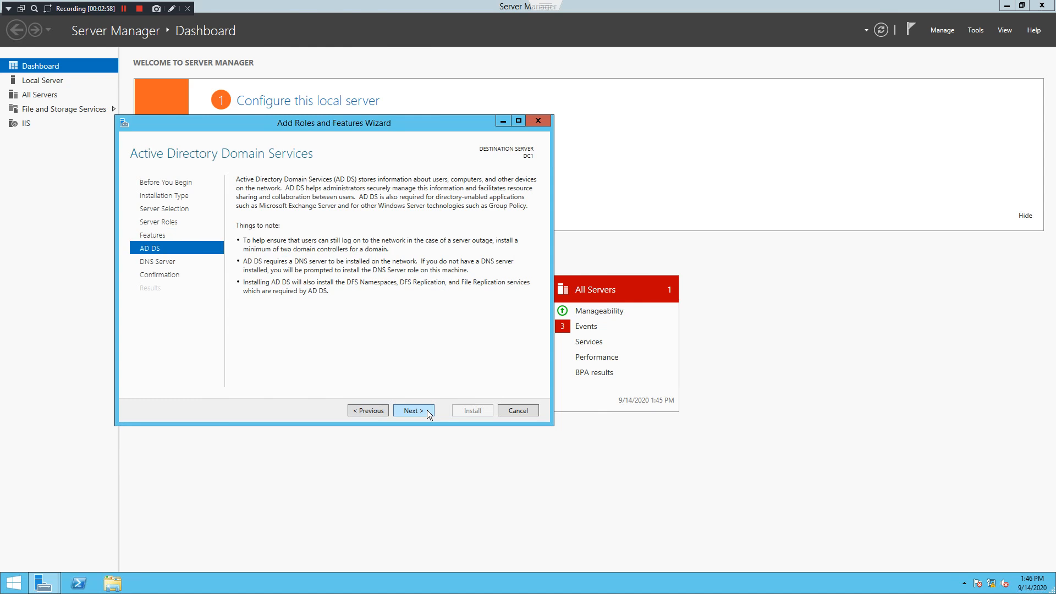
{"action": "left_click", "coordinate": [426, 411]}
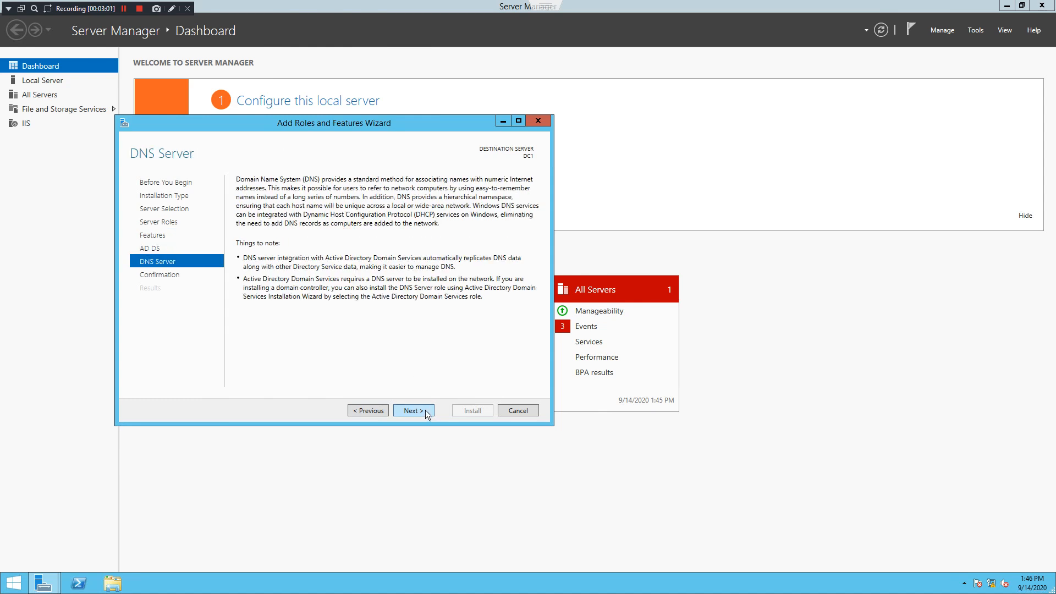
{"action": "left_click", "coordinate": [424, 411]}
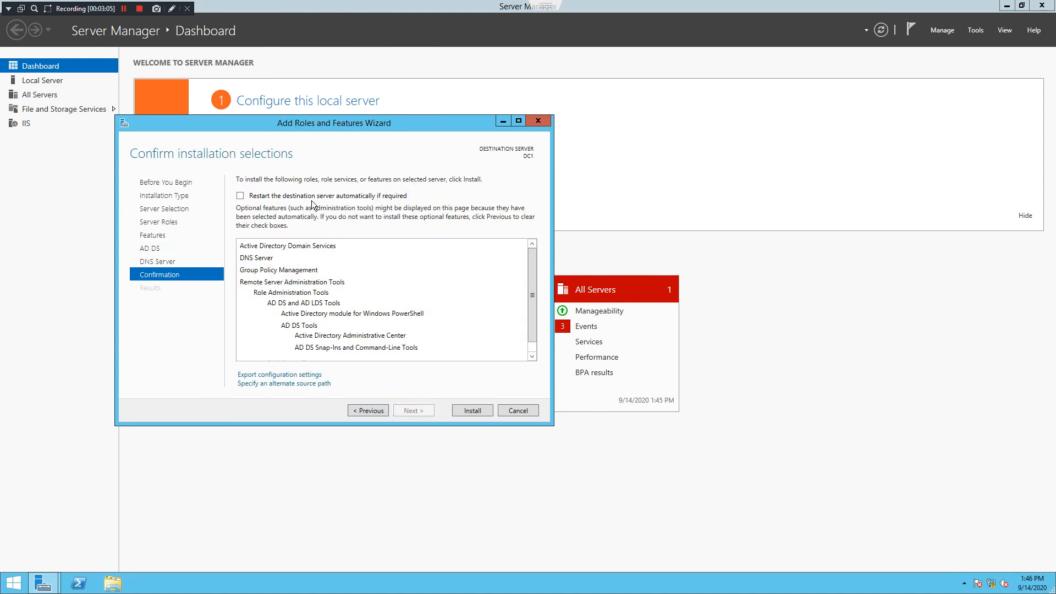
Allow automatic restart if required and install AD DS, DNS Server and their tools
{"action": "left_click", "coordinate": [269, 196]}
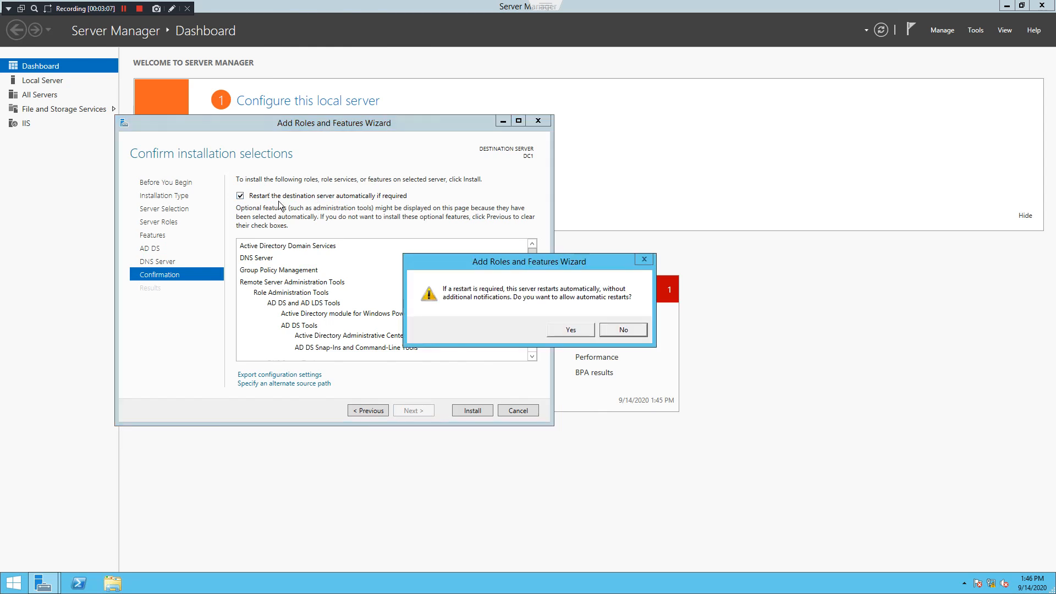
{"action": "left_click", "coordinate": [570, 328]}
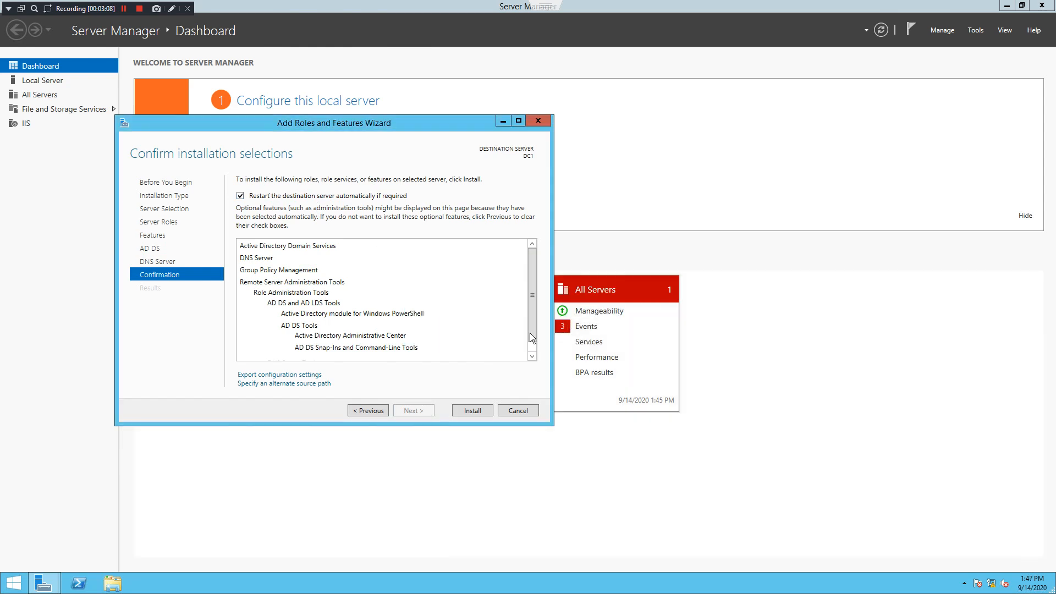
{"action": "left_click", "coordinate": [477, 410]}
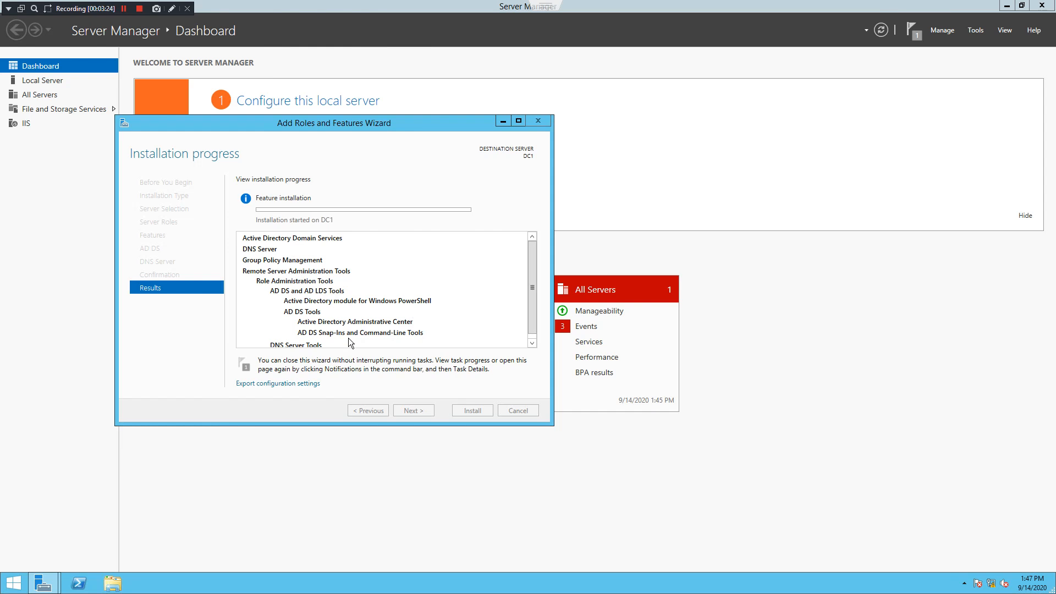
{"action": "scroll", "coordinate": [316, 321], "scroll_direction": "down", "scroll_amount": 1}
{"action": "scroll", "coordinate": [327, 324], "scroll_direction": "up", "scroll_amount": 1}
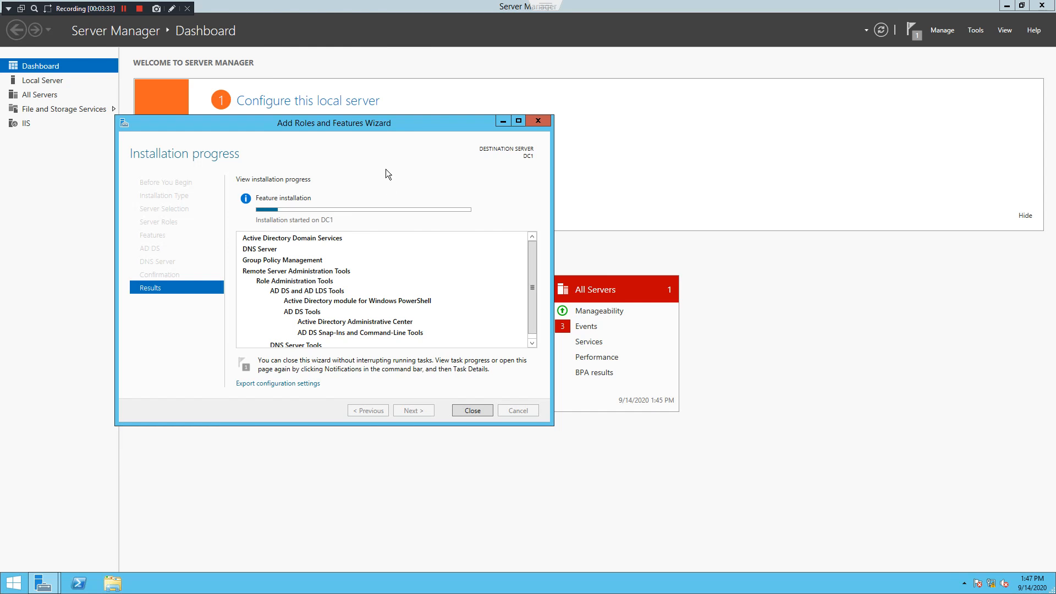
Move the wizard aside and wait for 'Installation succeeded on DC1'
{"action": "left_click_drag", "start_coordinate": [370, 127], "coordinate": [587, 144]}
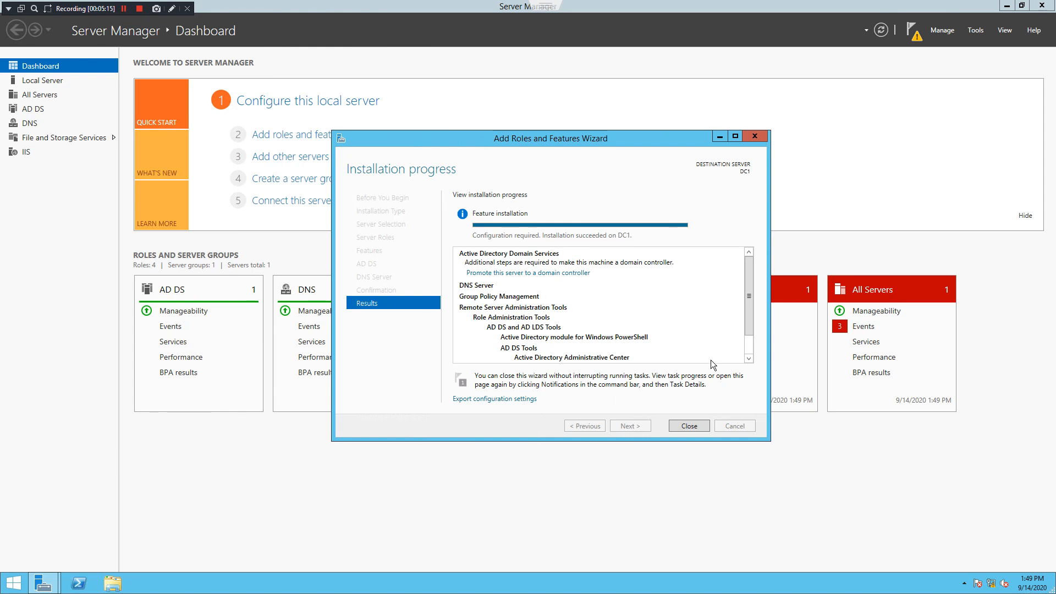
Close the finished wizard and browse the AD DS, DNS and All Servers pages, ending on AD DS
{"action": "left_click_drag", "start_coordinate": [750, 296], "coordinate": [747, 325]}
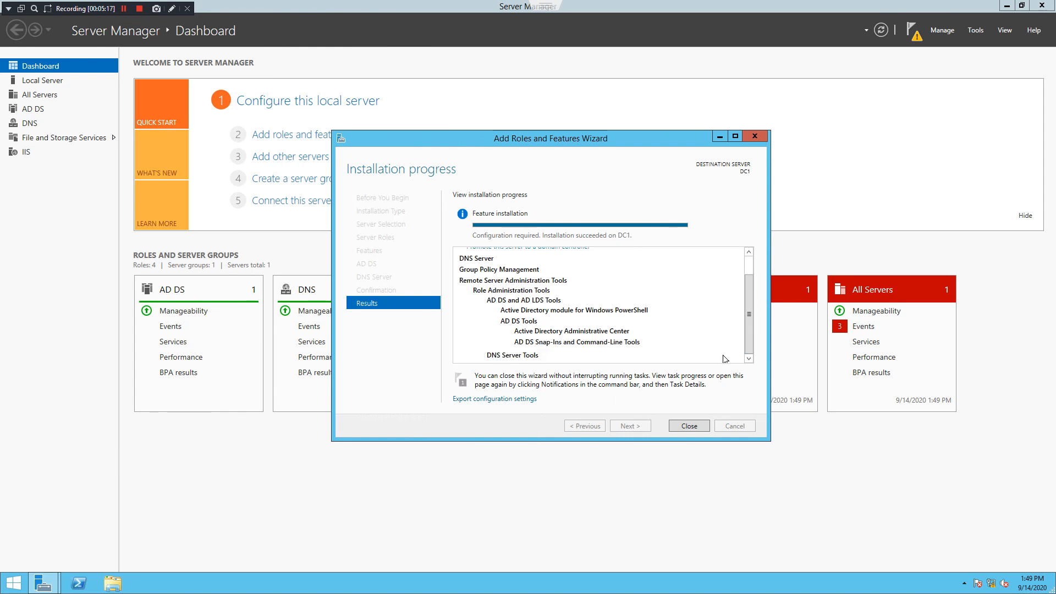
{"action": "left_click", "coordinate": [689, 426]}
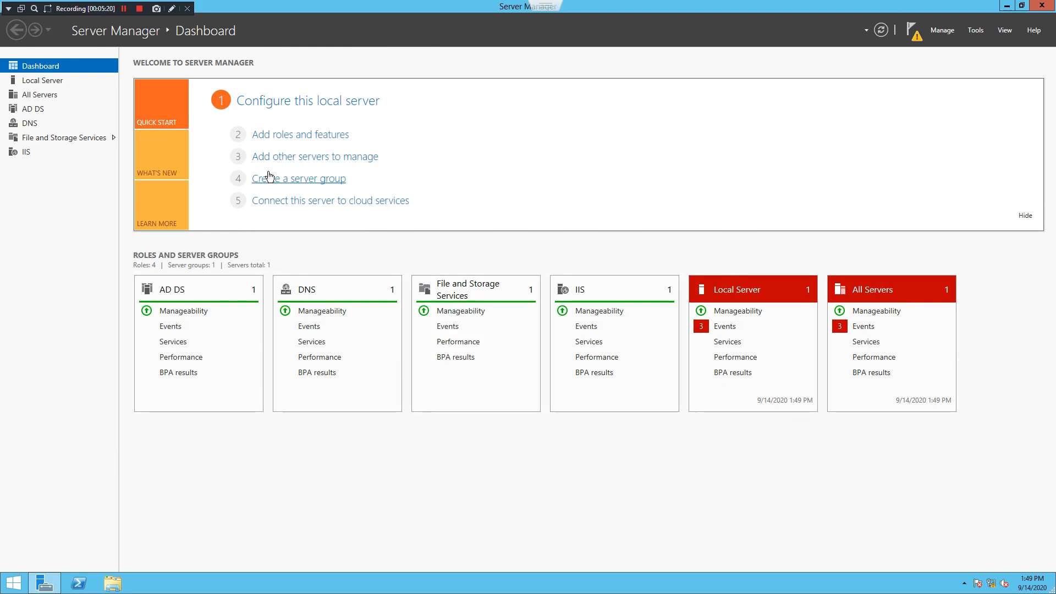
{"action": "left_click", "coordinate": [40, 108]}
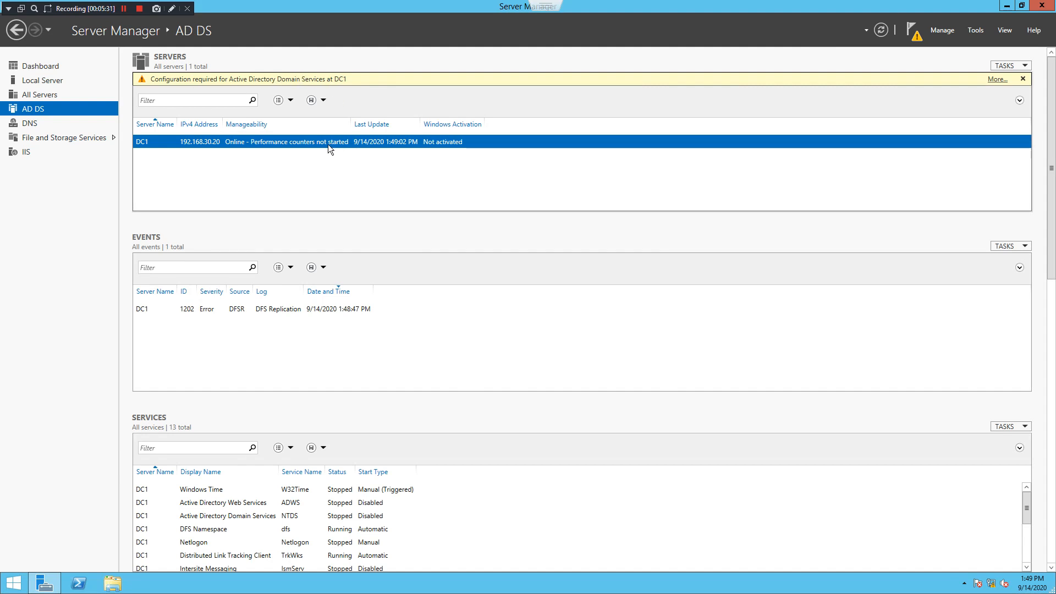
{"action": "left_click", "coordinate": [42, 126]}
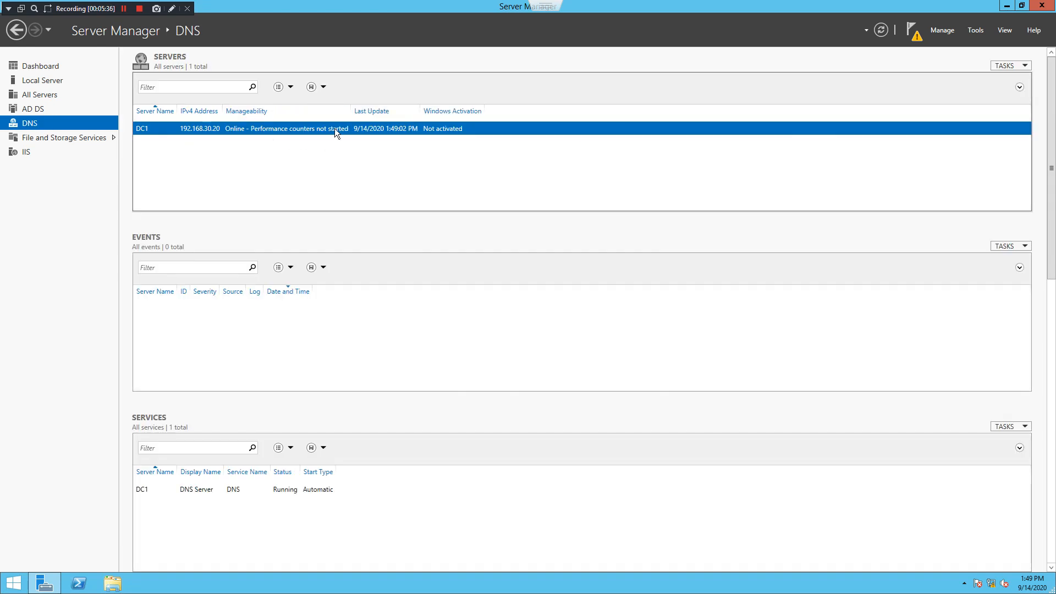
{"action": "left_click", "coordinate": [38, 103]}
{"action": "left_click", "coordinate": [37, 98]}
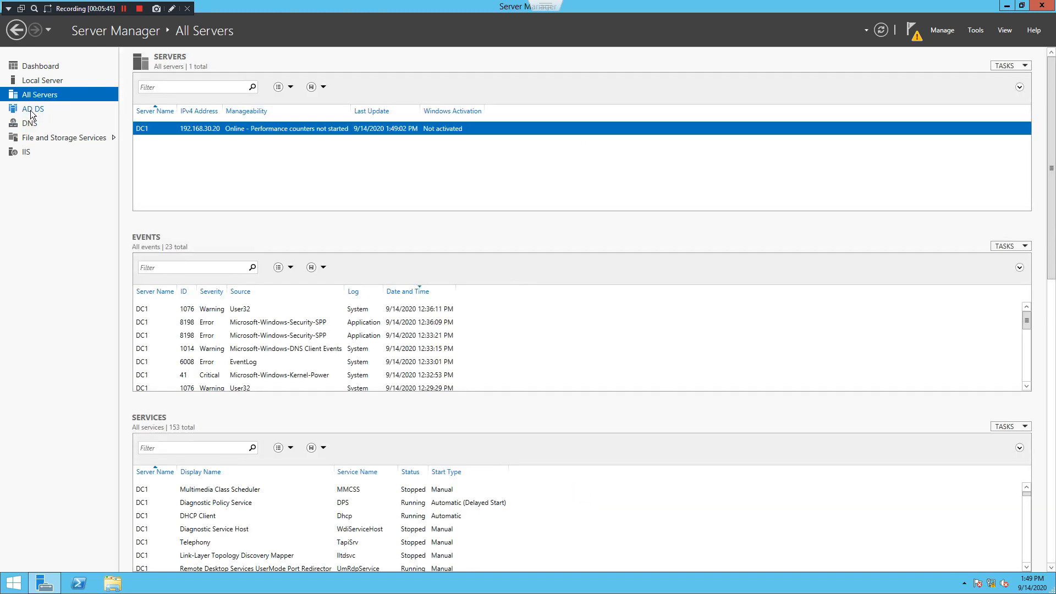
{"action": "left_click", "coordinate": [31, 110]}
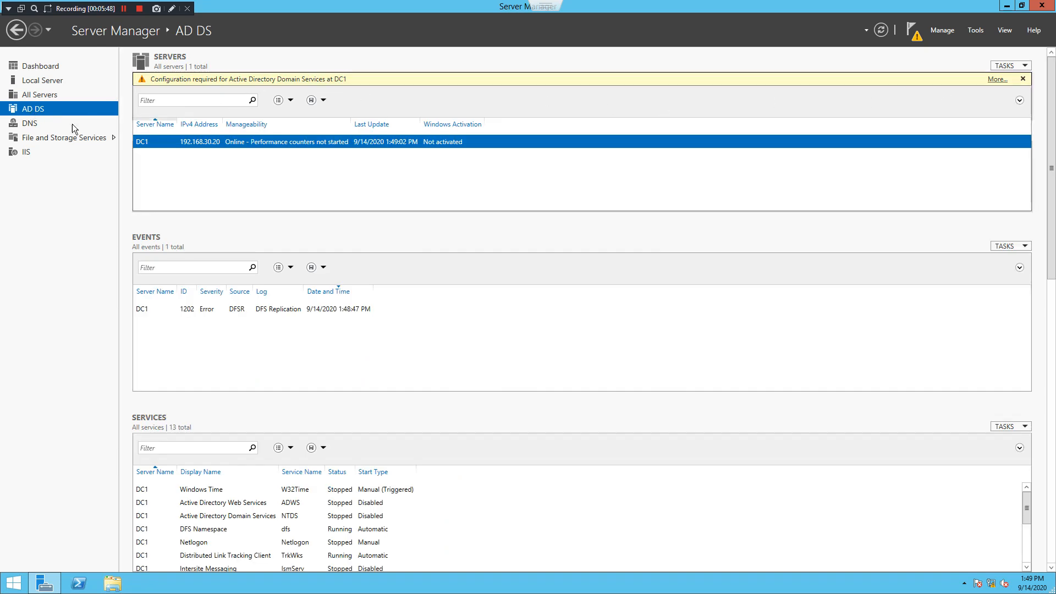
Open the pending AD DS task details and widen the Stage column to show Not Started
{"action": "left_click", "coordinate": [997, 79]}
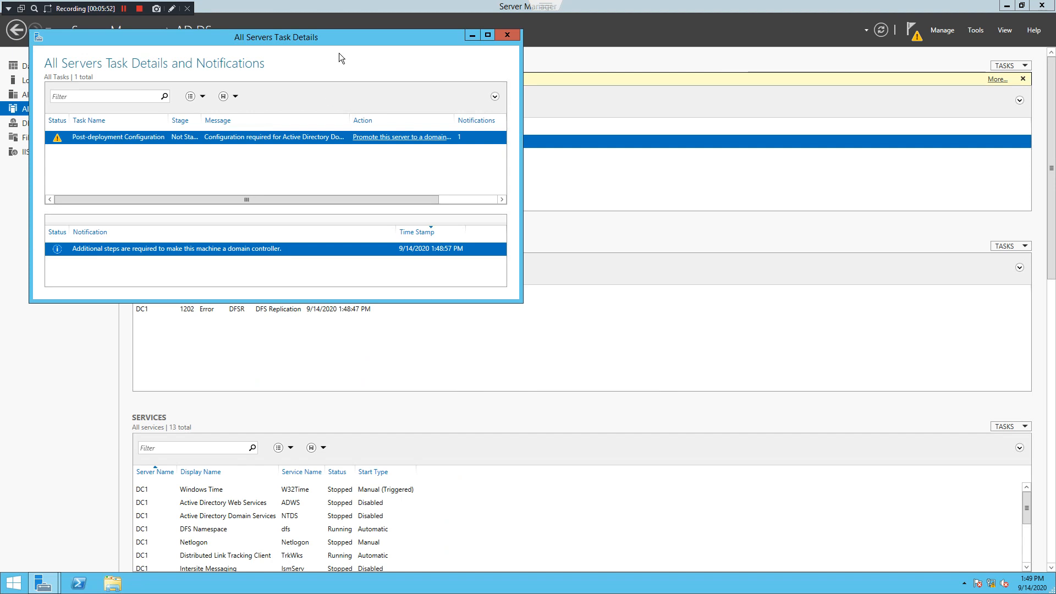
{"action": "left_click_drag", "start_coordinate": [350, 44], "coordinate": [656, 113]}
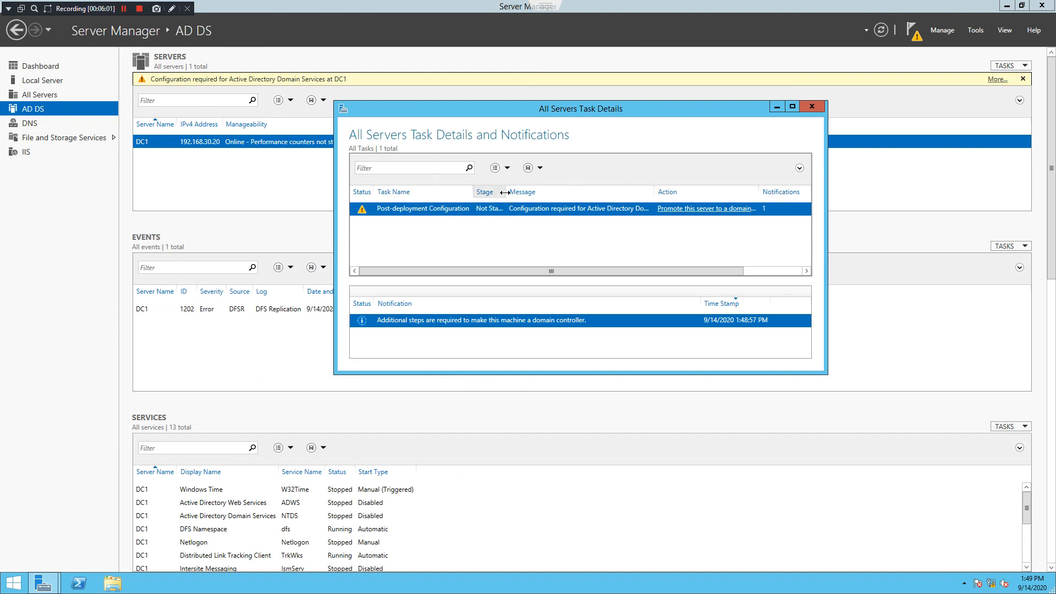
{"action": "left_click_drag", "start_coordinate": [505, 192], "coordinate": [521, 192]}
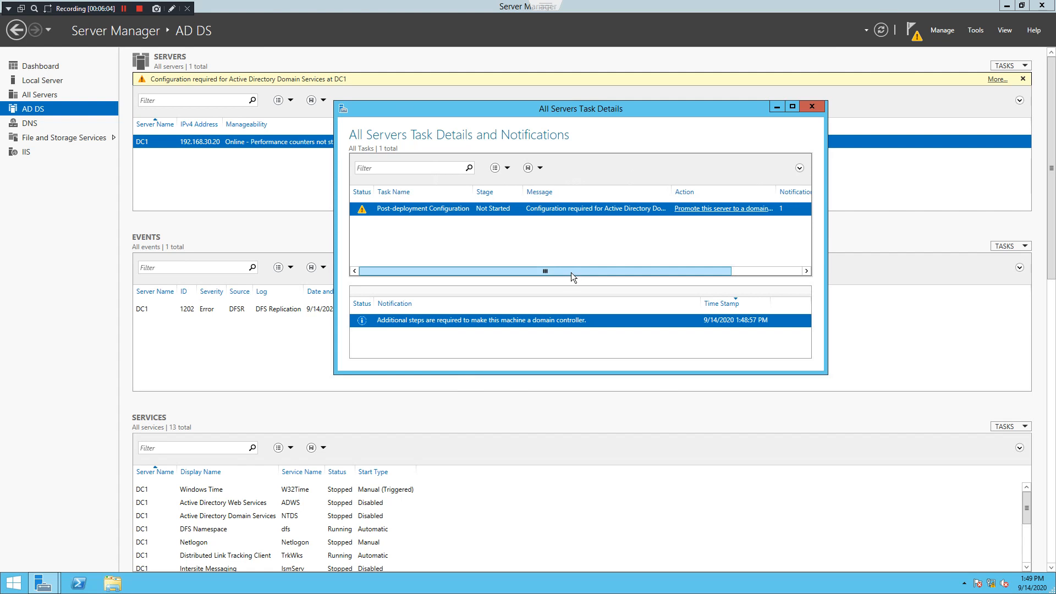
{"action": "mouse_move", "coordinate": [573, 273]}
{"action": "left_mouse_down"}
{"action": "mouse_move", "coordinate": [581, 269]}
{"action": "mouse_move", "coordinate": [566, 273]}
{"action": "left_mouse_up"}
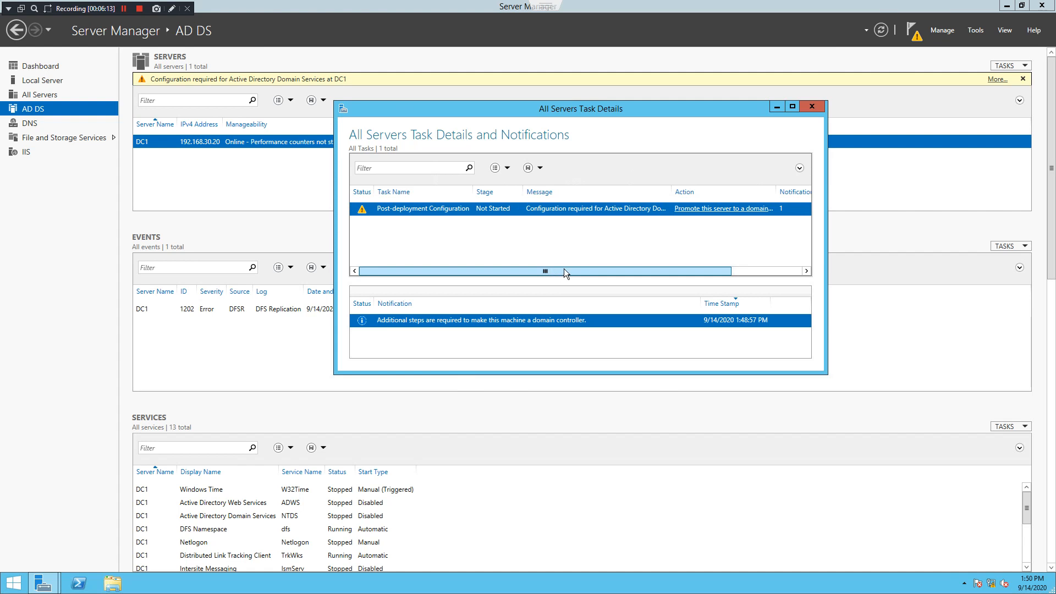
{"action": "left_click_drag", "start_coordinate": [568, 269], "coordinate": [657, 275]}
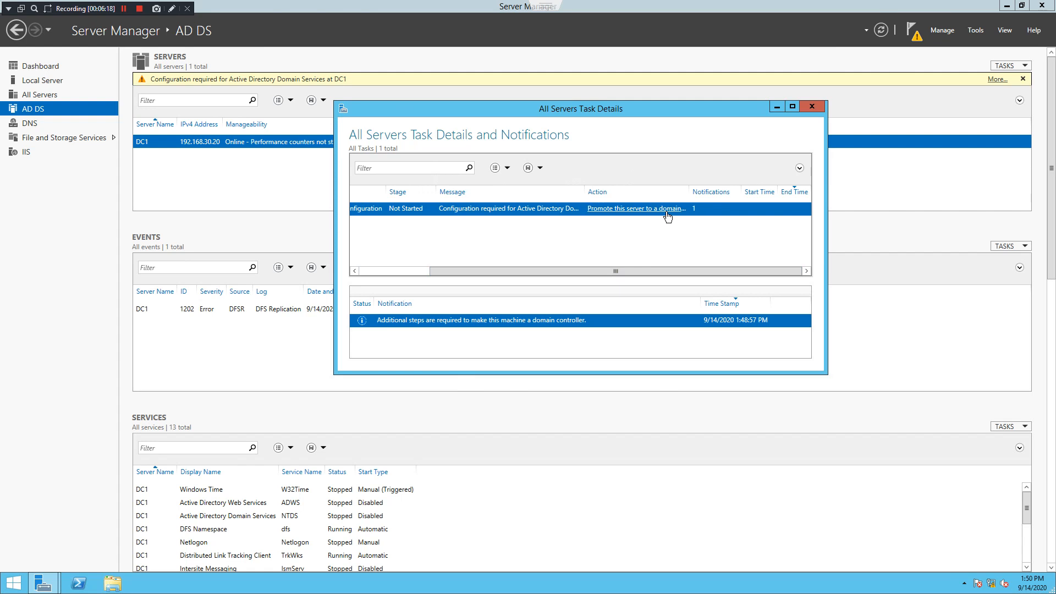
Launch the promotion wizard and add a new forest with root domain ADC.com
{"action": "left_click", "coordinate": [666, 210]}
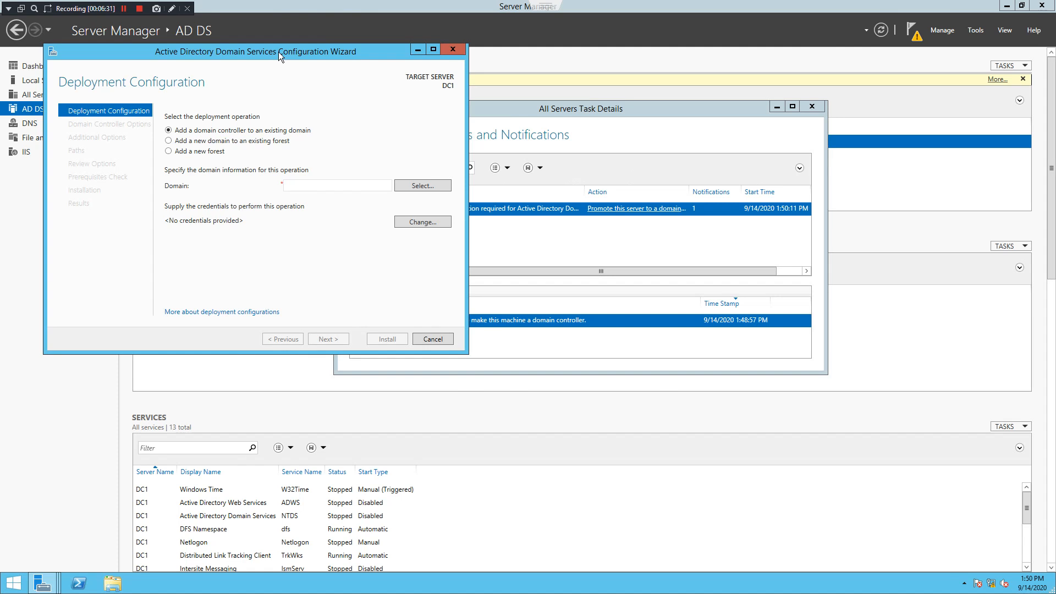
{"action": "left_click_drag", "start_coordinate": [278, 52], "coordinate": [342, 60]}
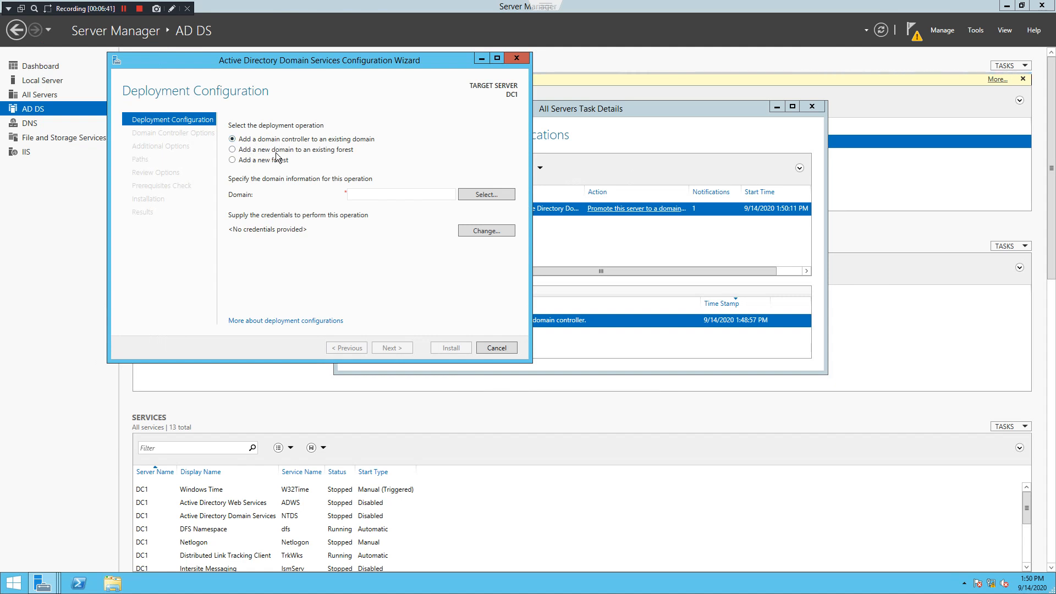
{"action": "left_click", "coordinate": [235, 163]}
{"action": "left_click", "coordinate": [364, 193]}
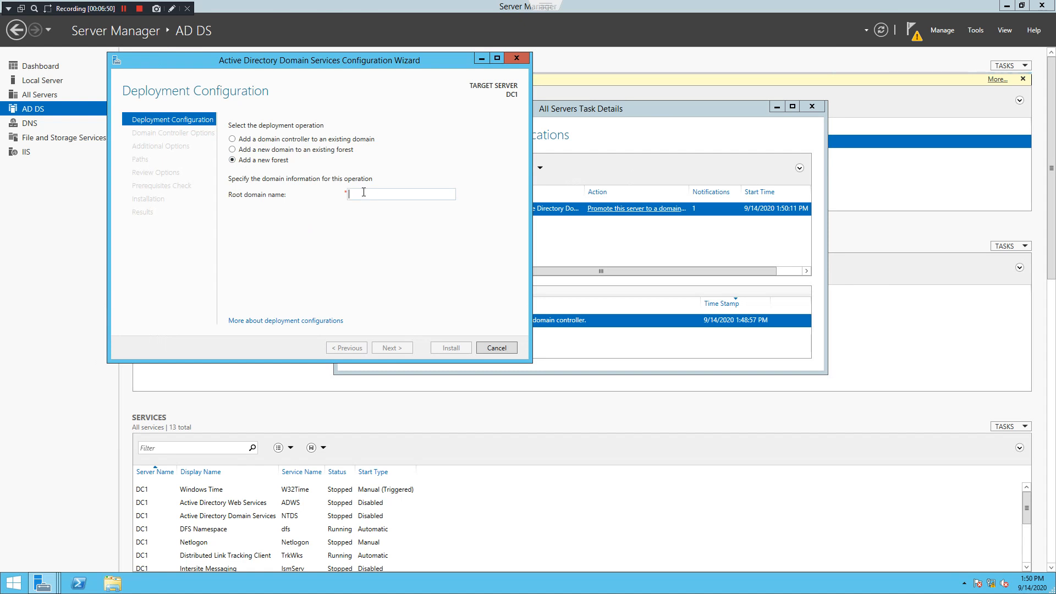
{"action": "type", "text": "ADC"}
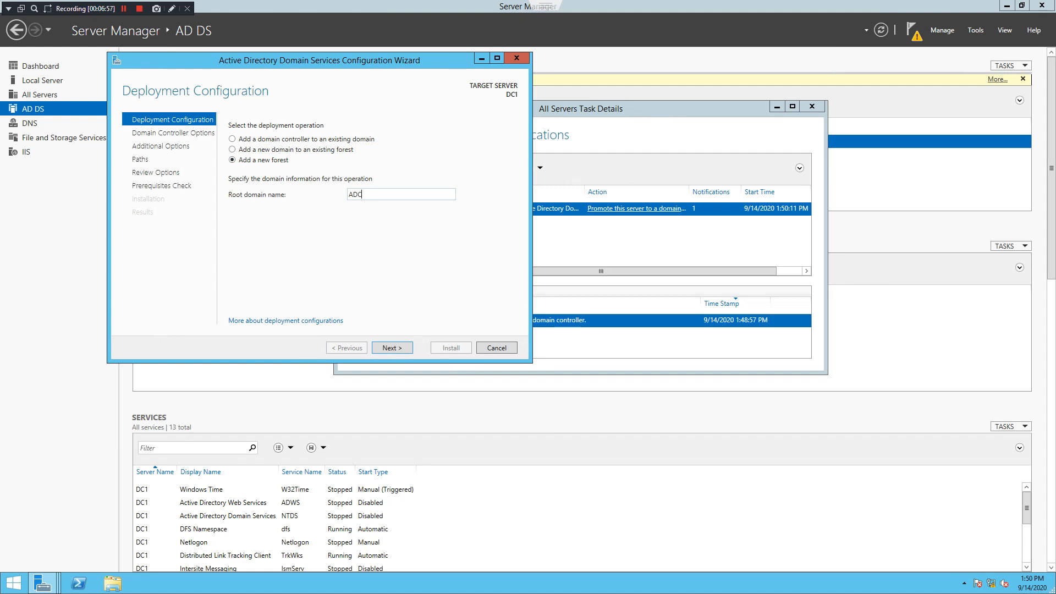
{"action": "type", "text": ".com"}
{"action": "left_click", "coordinate": [395, 348]}
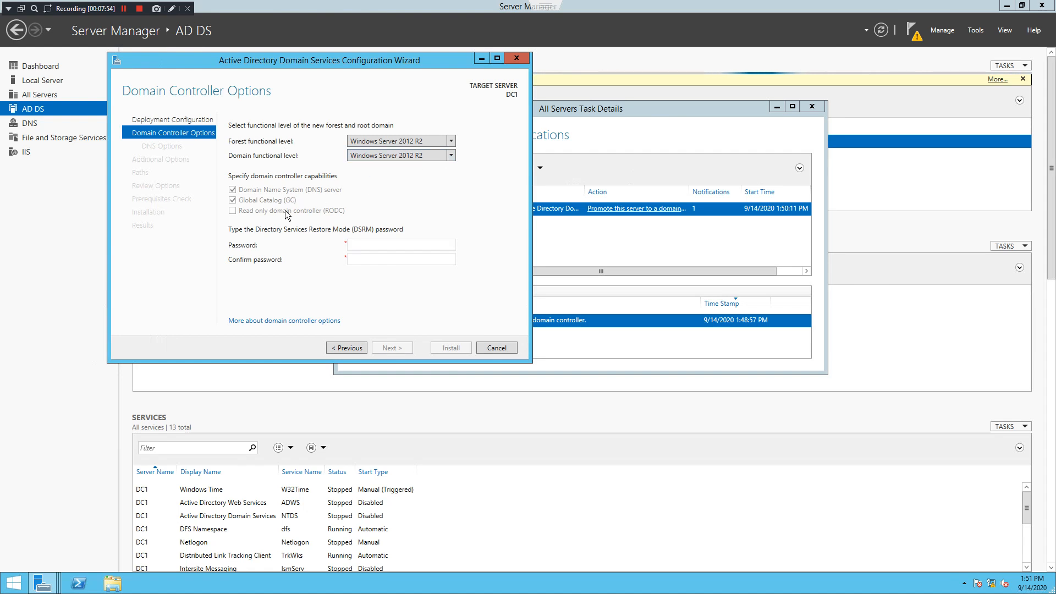
Keep Windows Server 2012 R2 forest level, then enter and confirm the DSRM password
{"action": "left_click", "coordinate": [451, 141]}
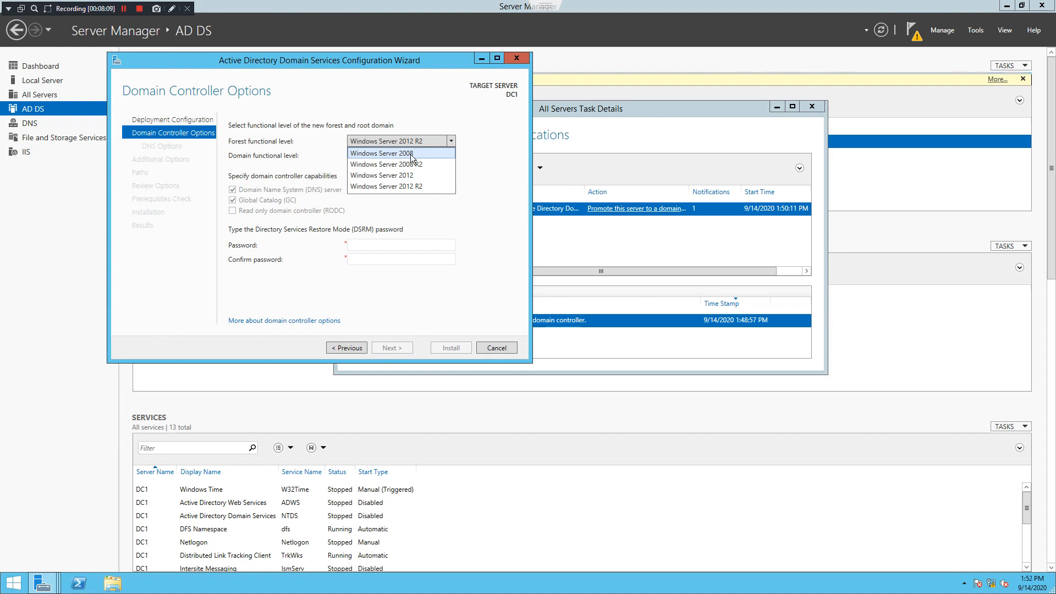
{"action": "left_click", "coordinate": [410, 187]}
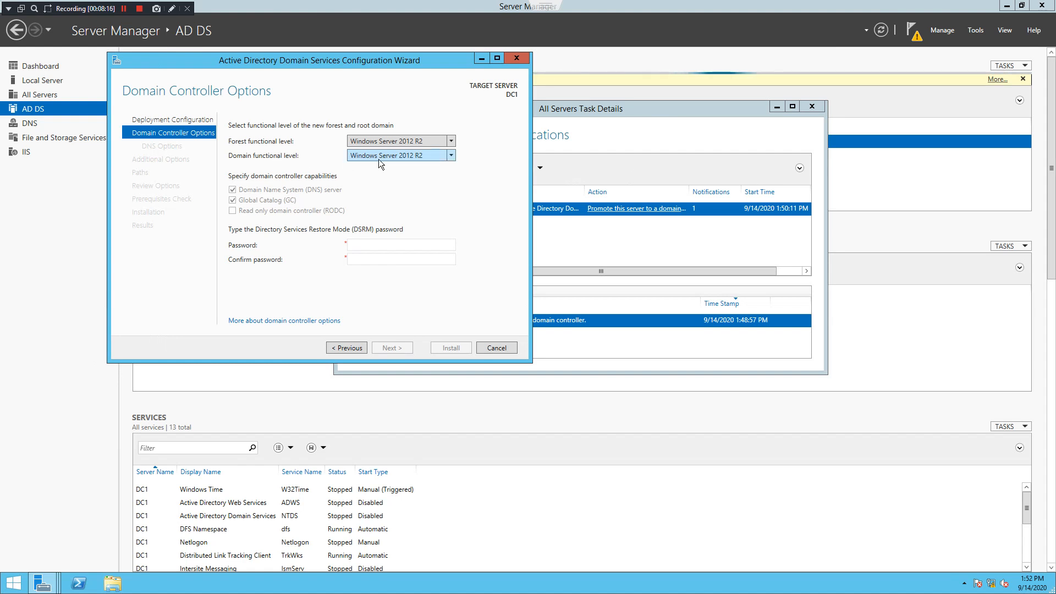
{"action": "left_click", "coordinate": [376, 246]}
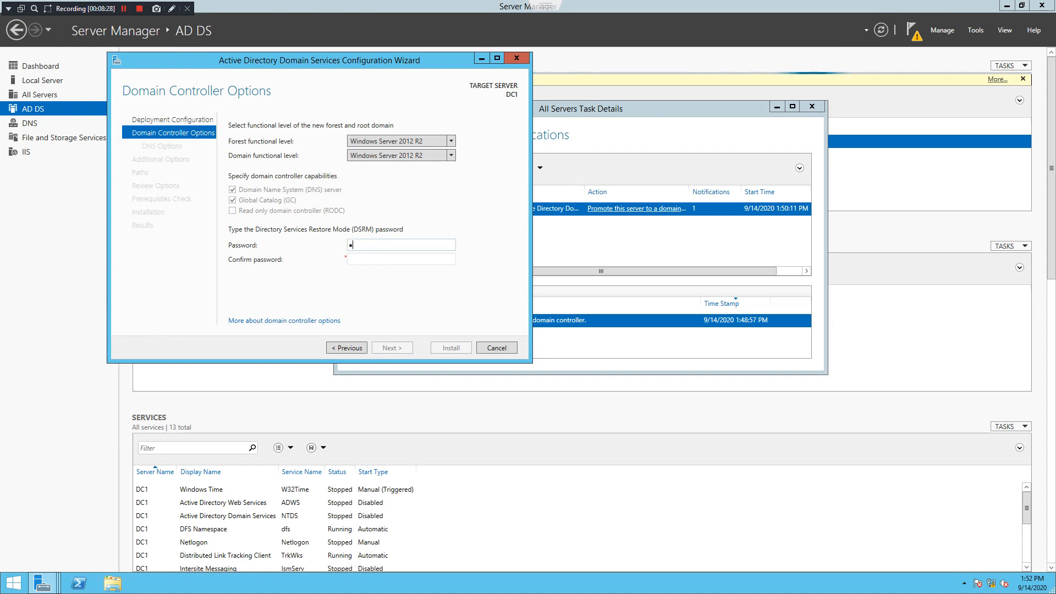
{"action": "left_click", "coordinate": [376, 246]}
{"action": "type", "text": "•••••••"}
{"action": "key", "text": "Tab"}
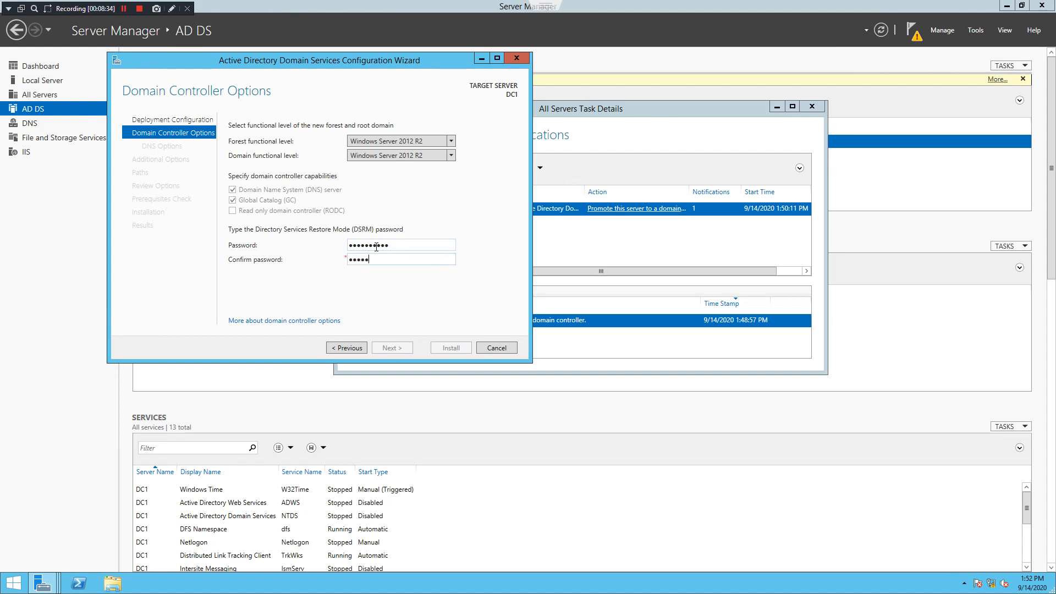
{"action": "type", "text": "••••••••••"}
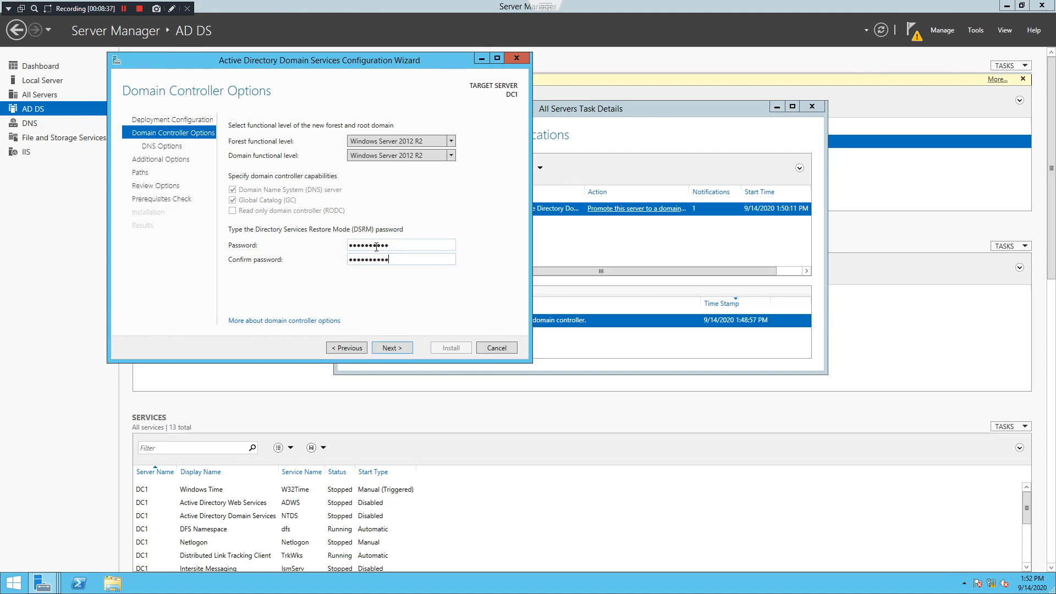
{"action": "left_click", "coordinate": [400, 346]}
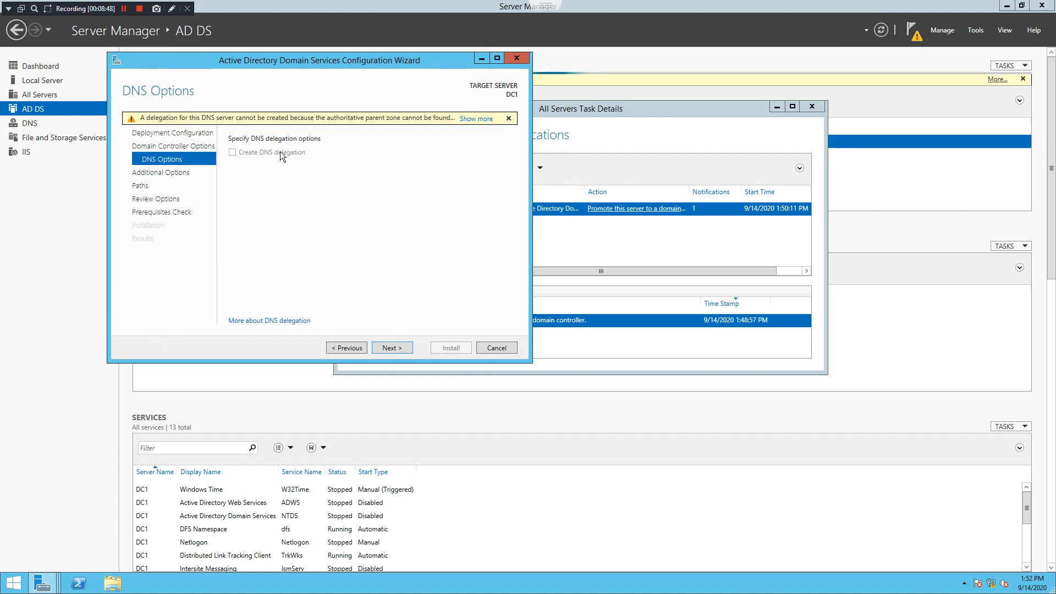
Accept the DNS options and keep NetBIOS name ADC to reach the Paths page
{"action": "left_click", "coordinate": [392, 348]}
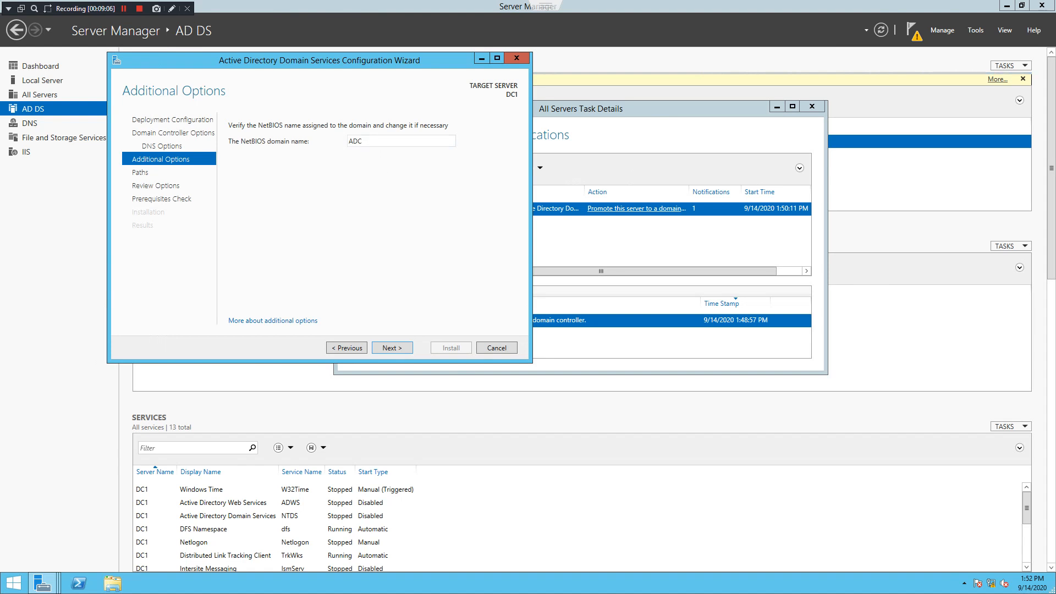
{"action": "left_click", "coordinate": [397, 347]}
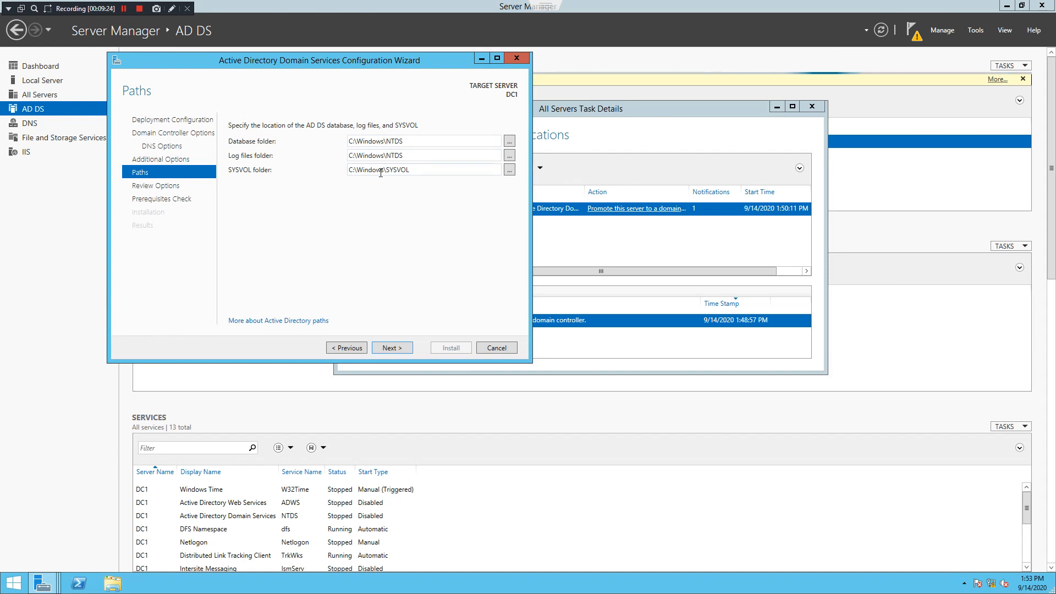
Accept the default C:\Windows folder paths and read through the ADC.com new-forest summary
{"action": "left_click", "coordinate": [394, 350]}
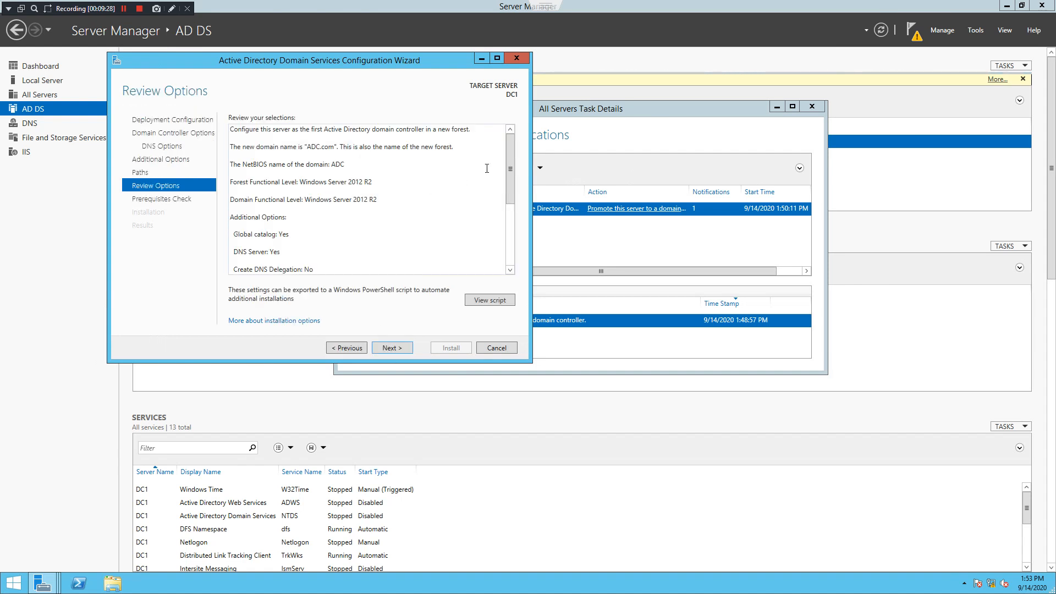
{"action": "mouse_move", "coordinate": [509, 146]}
{"action": "left_mouse_down"}
{"action": "mouse_move", "coordinate": [512, 200]}
{"action": "mouse_move", "coordinate": [501, 129]}
{"action": "left_mouse_up"}
{"action": "key", "text": "ctrl+a"}
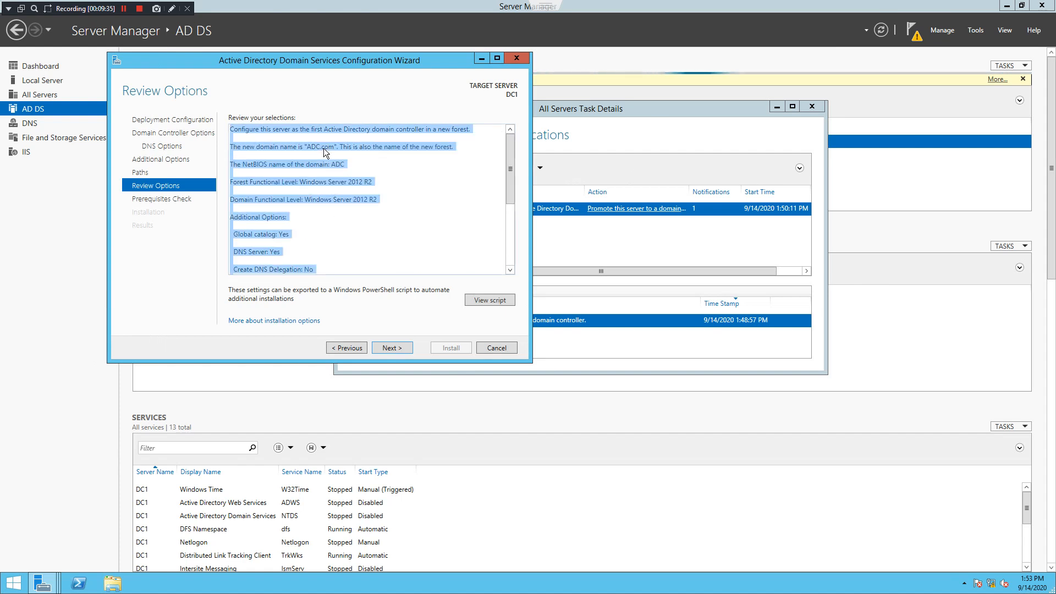
{"action": "left_click", "coordinate": [320, 159]}
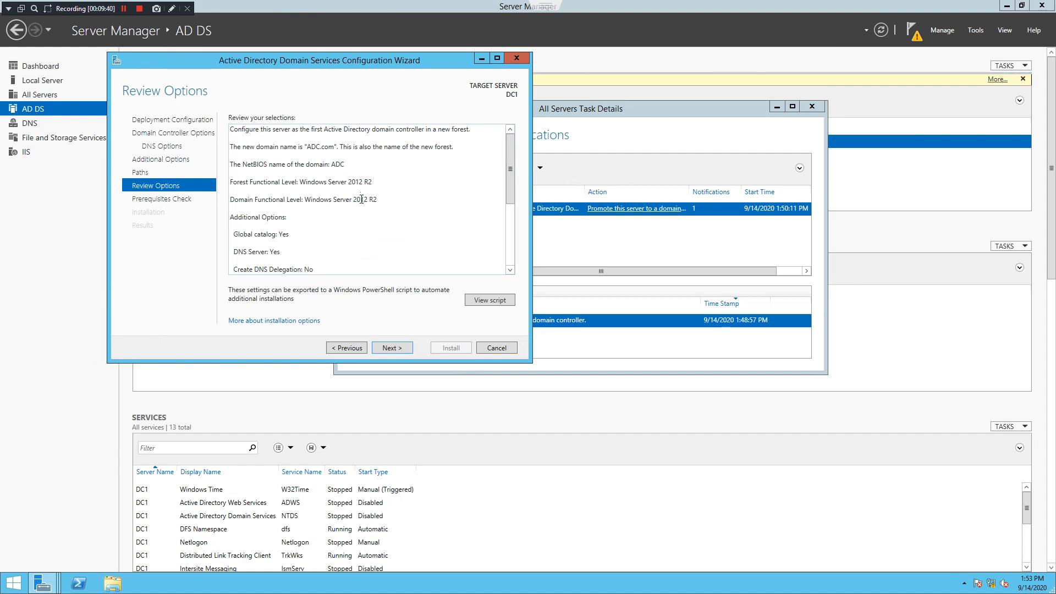
{"action": "scroll", "coordinate": [267, 227], "scroll_direction": "down", "scroll_amount": 1}
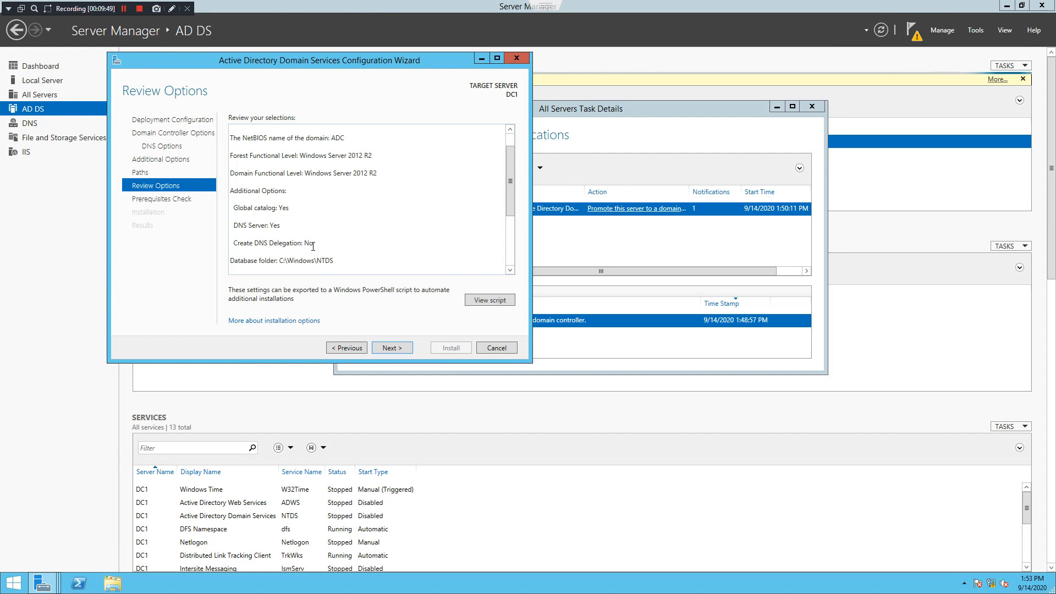
Pass the prerequisite checks and start the AD DS installation that promotes DC1
{"action": "left_click", "coordinate": [400, 350]}
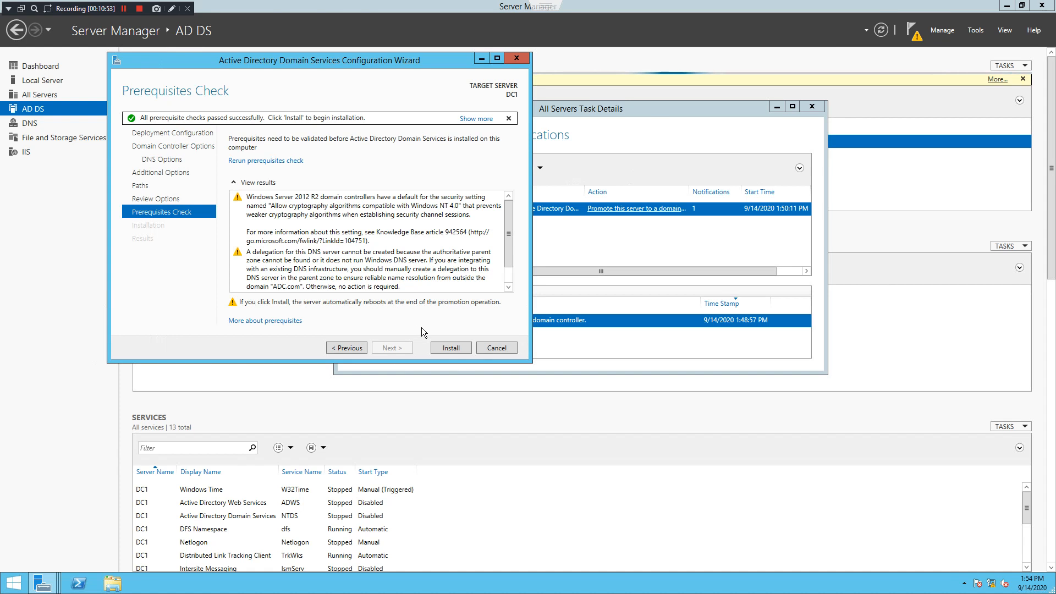
{"action": "left_click", "coordinate": [447, 351]}
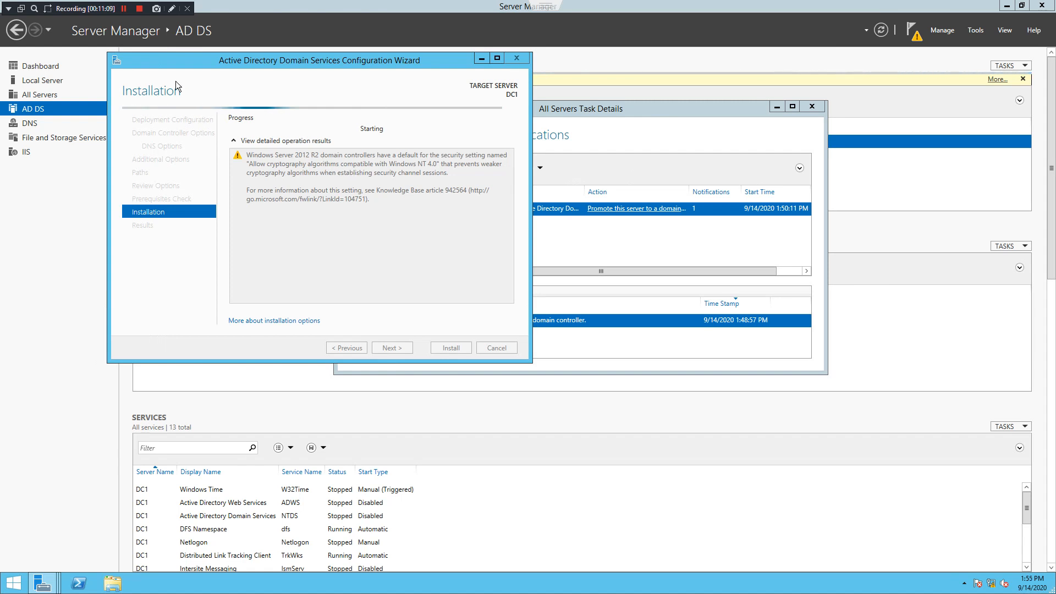
Let the AD DS promotion finish and DC1 restart to its sign-in screen
{"action": "left_click", "coordinate": [124, 9]}
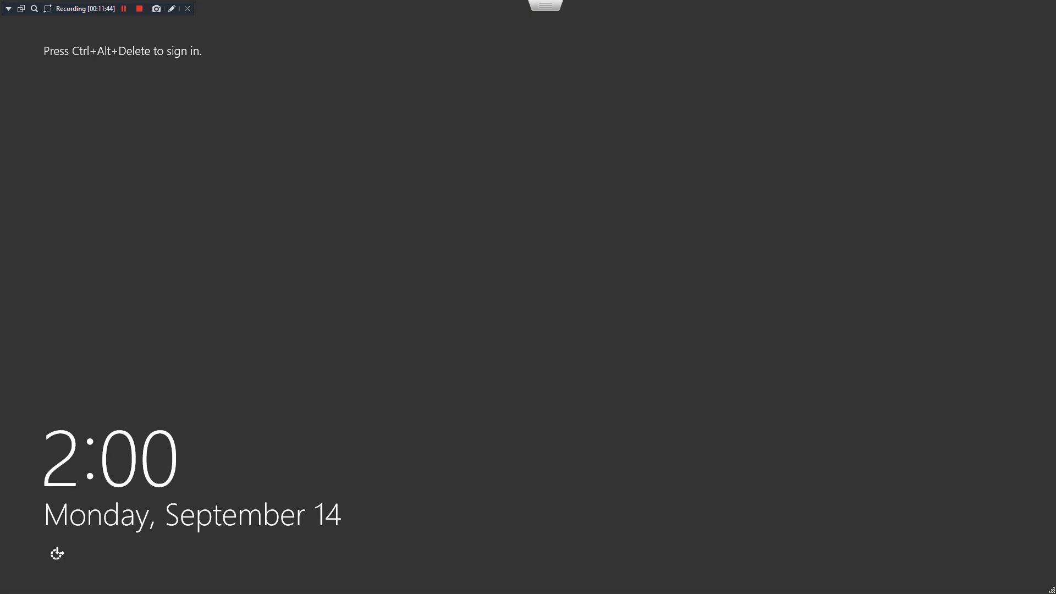
Send Ctrl-Alt-Delete to the ADC virtual machine through the ESXi console's Guest OS menu
{"action": "key", "text": "Escape"}
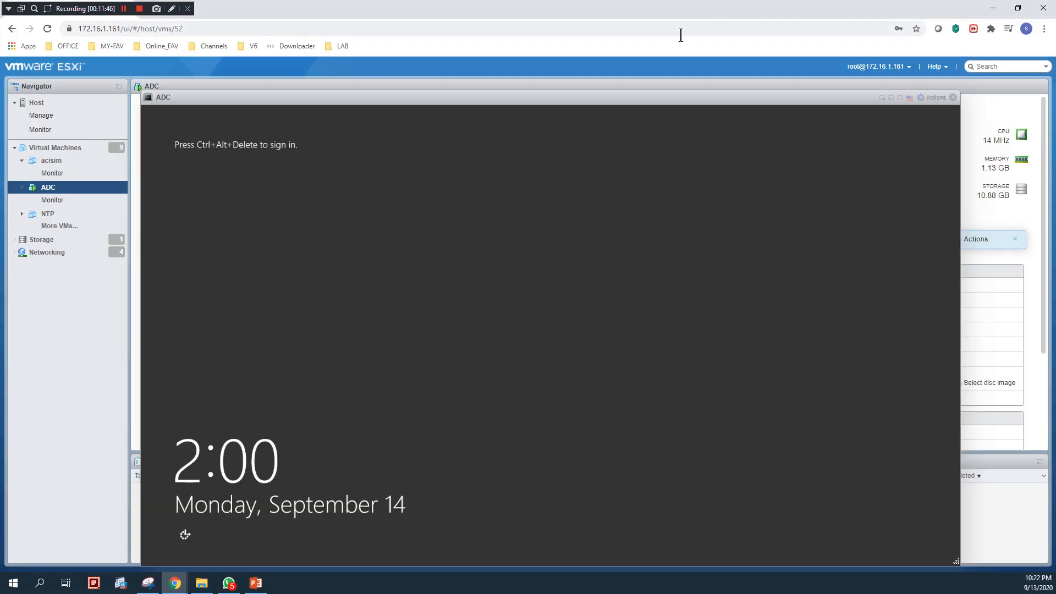
{"action": "left_click", "coordinate": [910, 98]}
{"action": "left_click", "coordinate": [933, 98]}
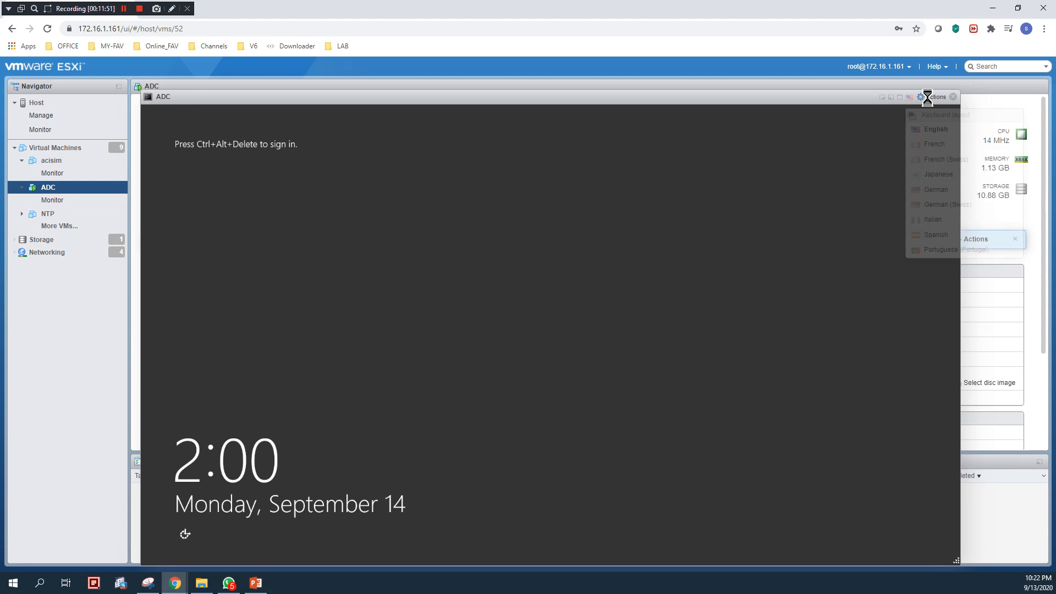
{"action": "mouse_move", "coordinate": [949, 188]}
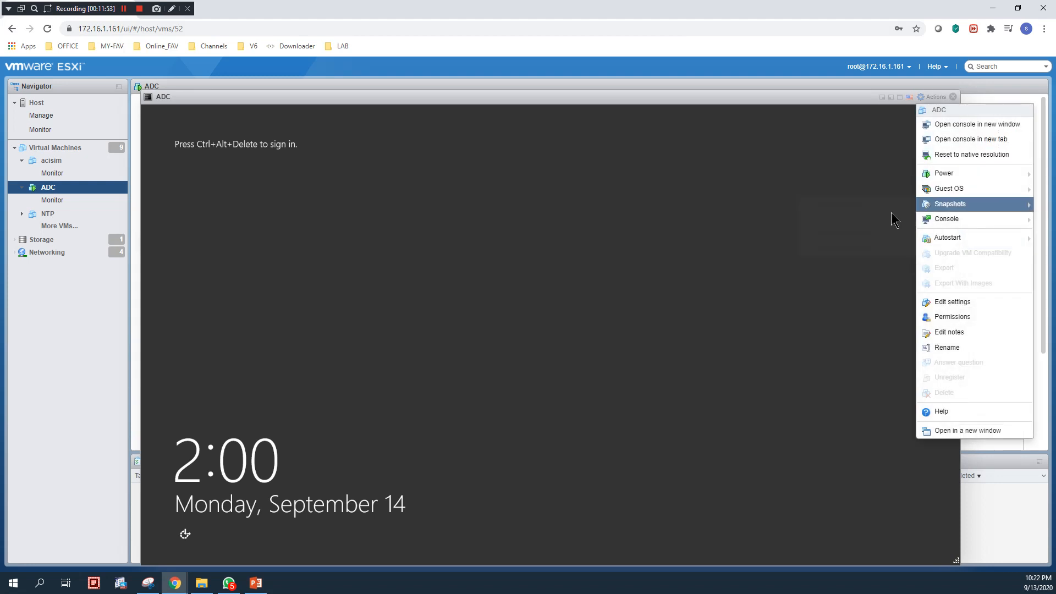
{"action": "mouse_move", "coordinate": [924, 204]}
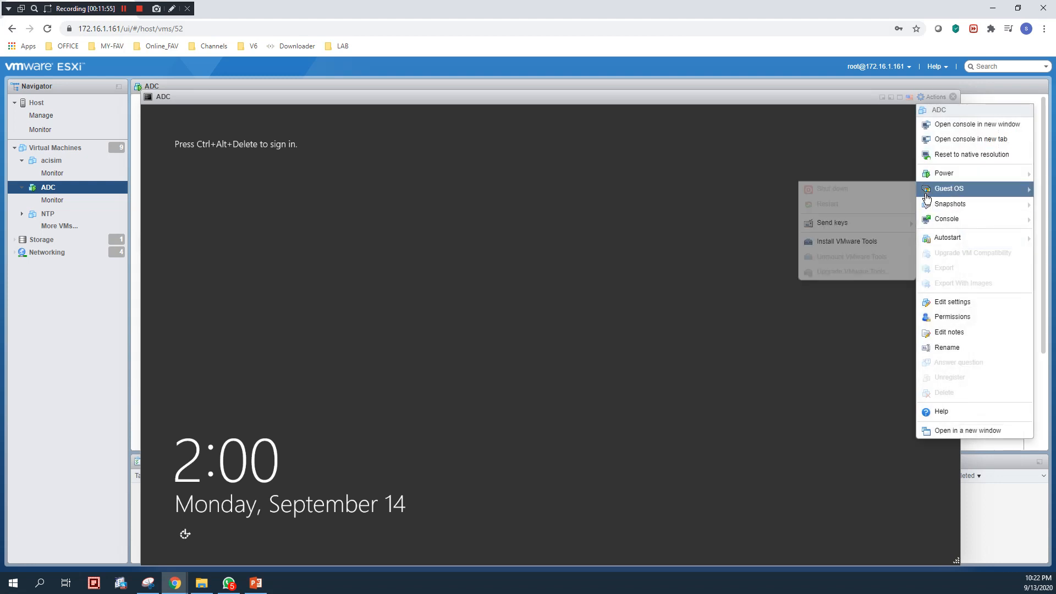
{"action": "mouse_move", "coordinate": [846, 224]}
{"action": "left_click", "coordinate": [761, 227]}
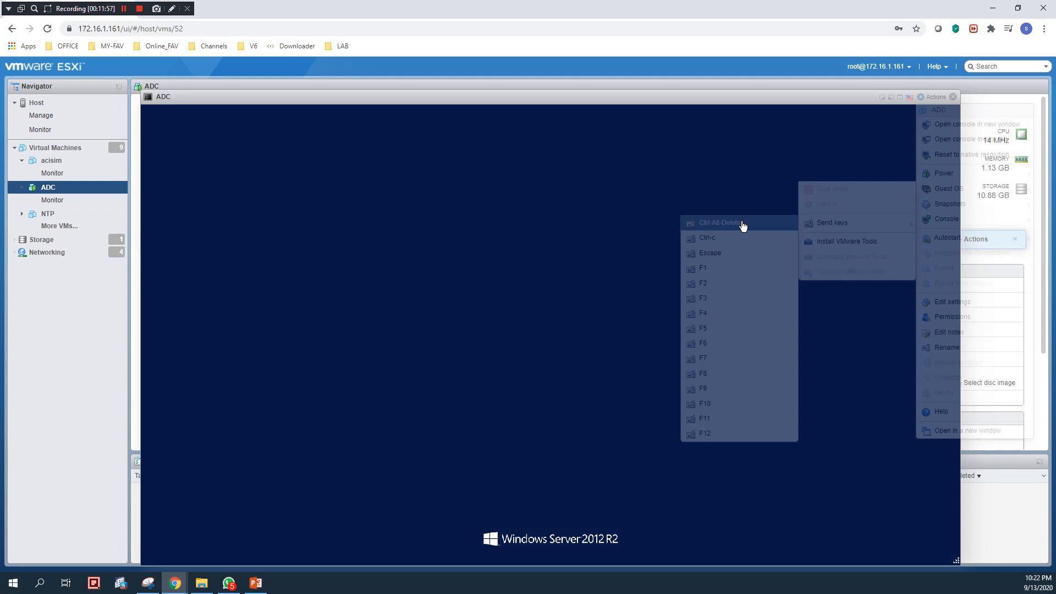
Sign in to the full-screen console as ADC\Administrator with the administrator password
{"action": "double_click", "coordinate": [689, 97]}
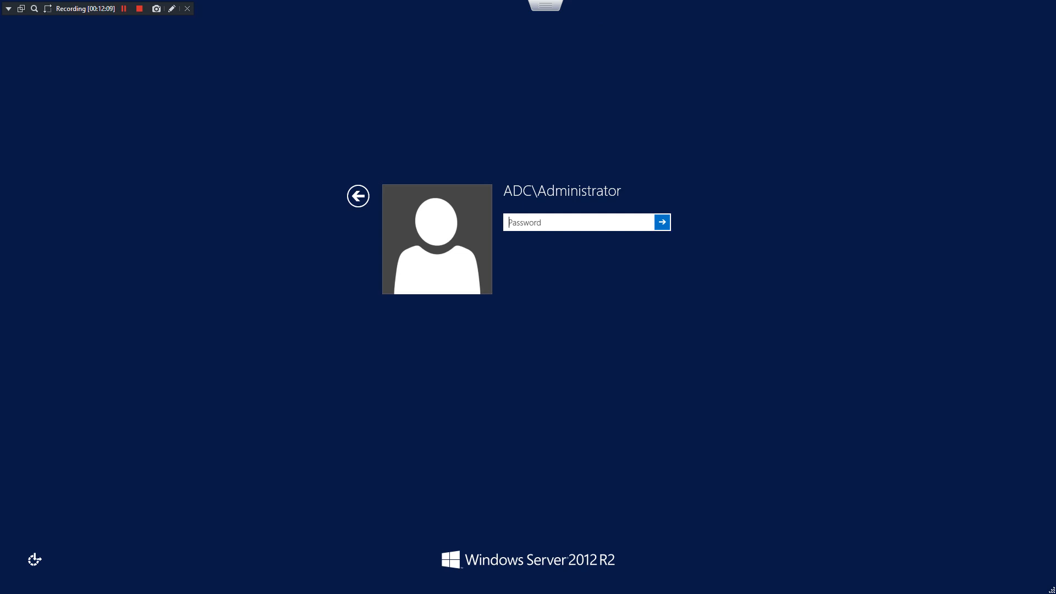
{"action": "key", "text": "Tab"}
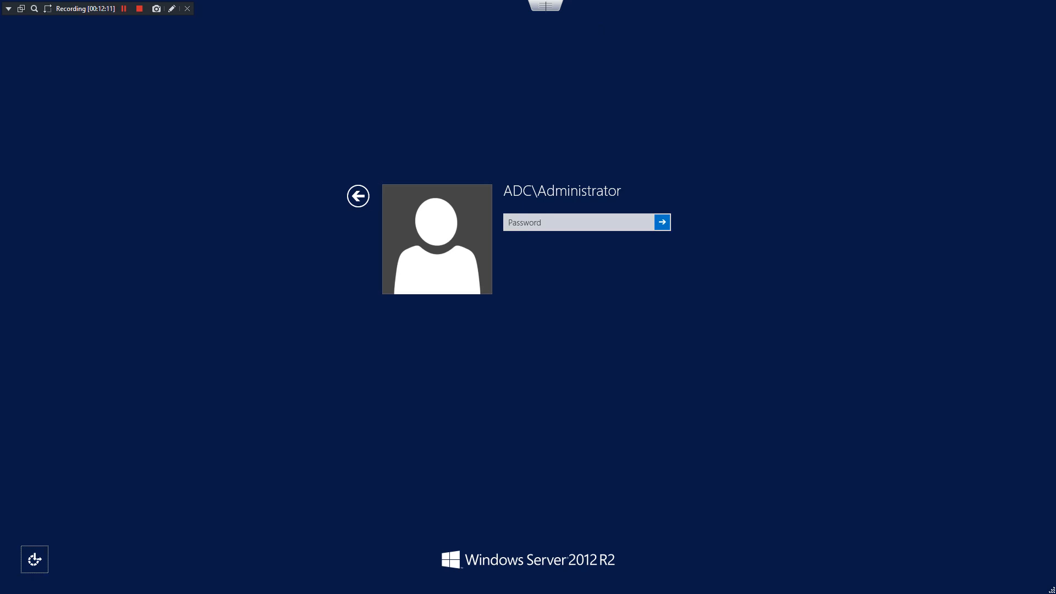
{"action": "key", "text": "Tab"}
{"action": "key", "text": "Tab"}
{"action": "type", "text": "P"}
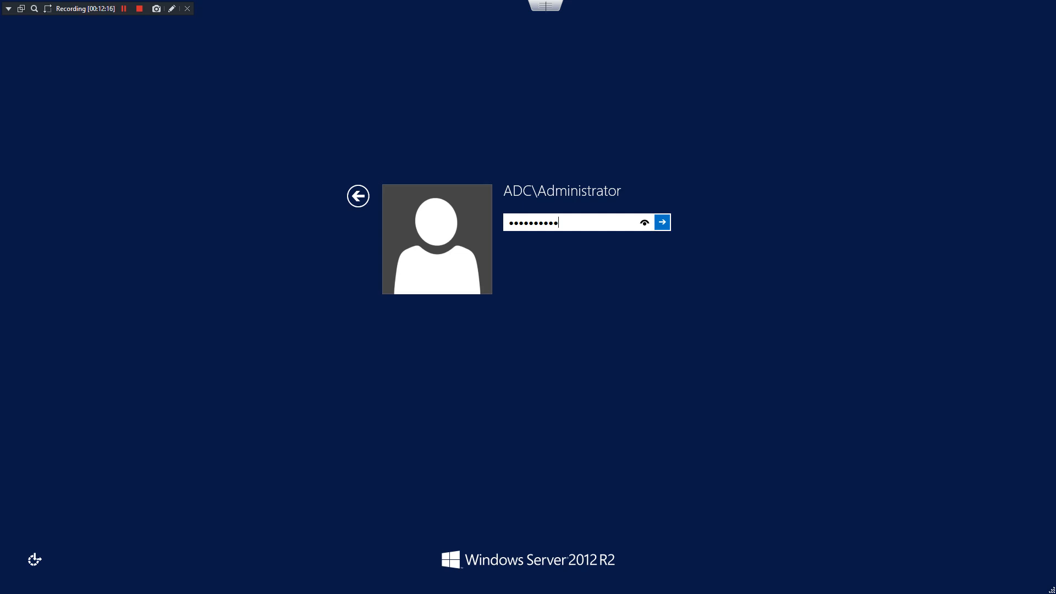
{"action": "key", "text": "Return"}
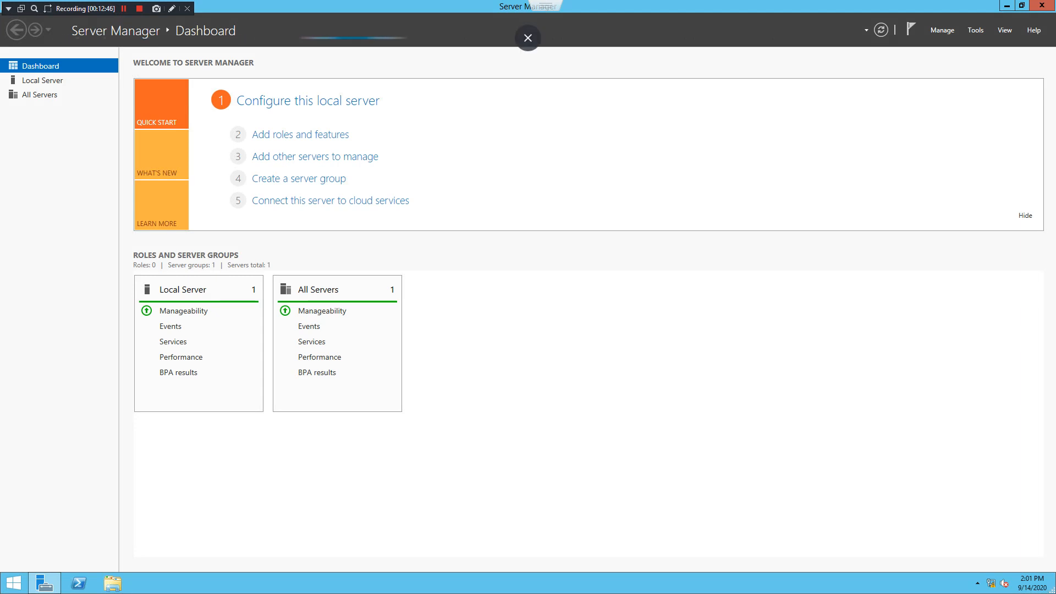
Check the dashboard's AD DS, DNS, File and Storage Services and IIS tiles, then open Local Server
{"action": "left_click", "coordinate": [528, 38]}
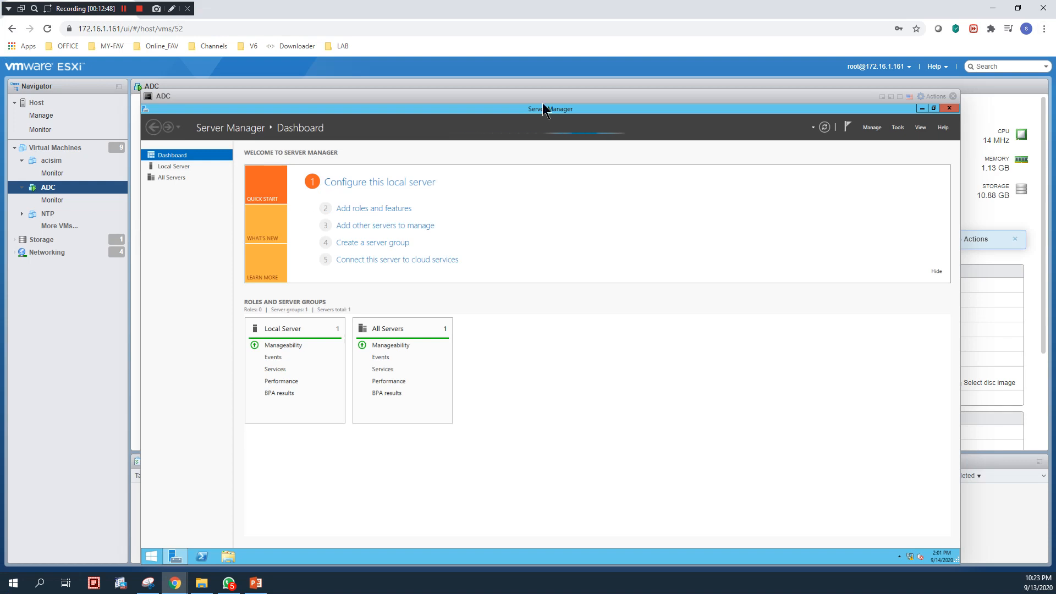
{"action": "left_click_drag", "start_coordinate": [542, 102], "coordinate": [439, 65]}
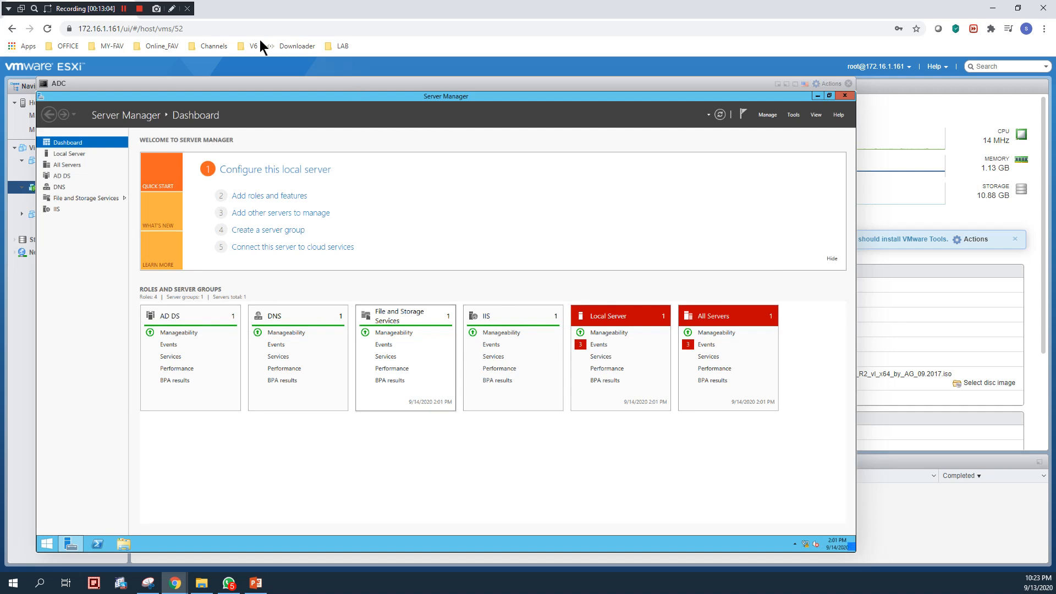
{"action": "left_click", "coordinate": [125, 10]}
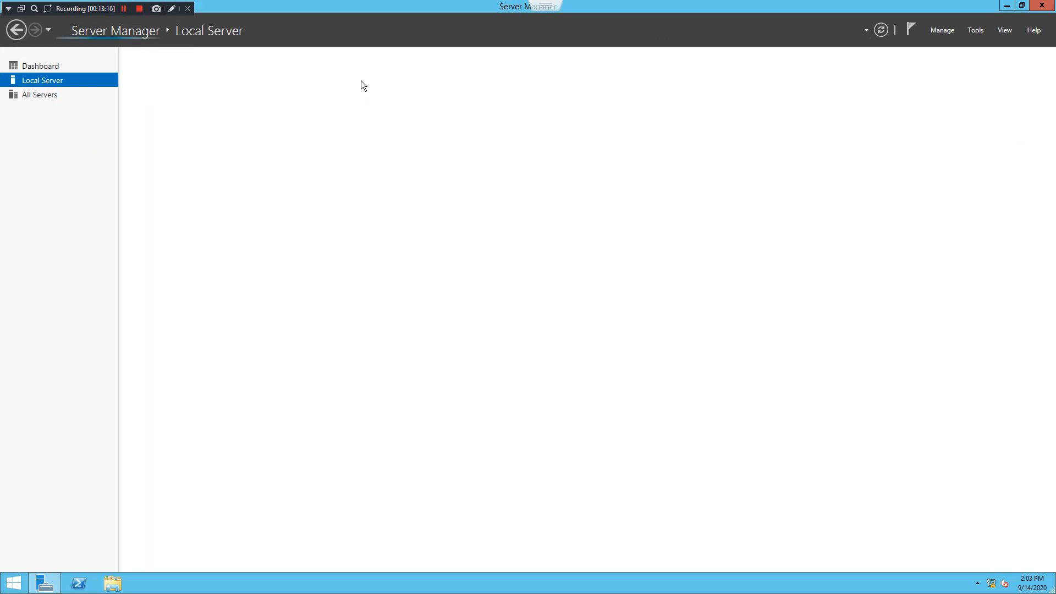
Browse the Dashboard, Local Server properties and AD DS pages
{"action": "left_click", "coordinate": [47, 65]}
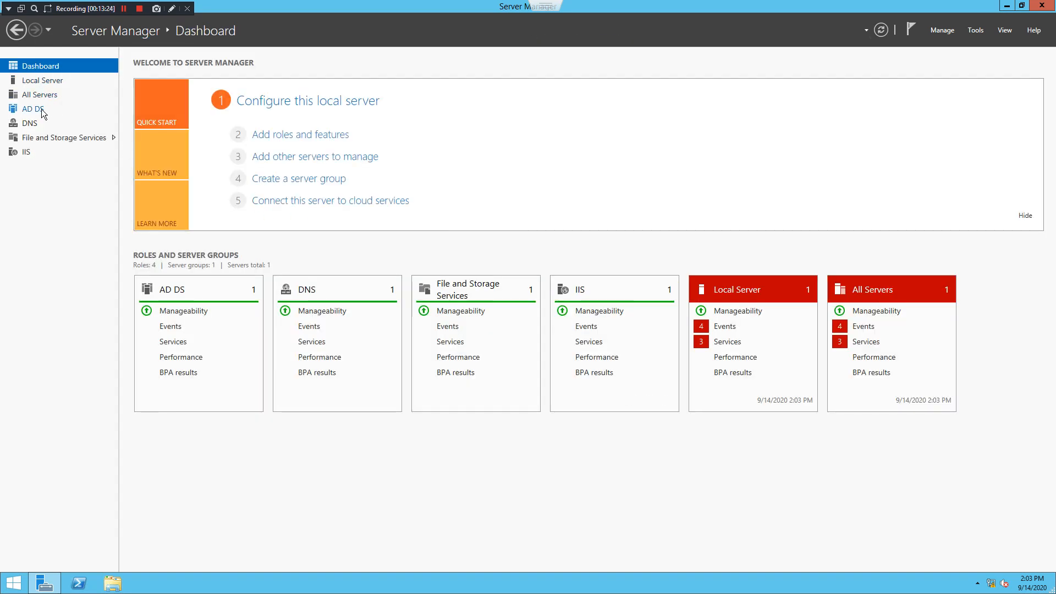
{"action": "left_click", "coordinate": [43, 77]}
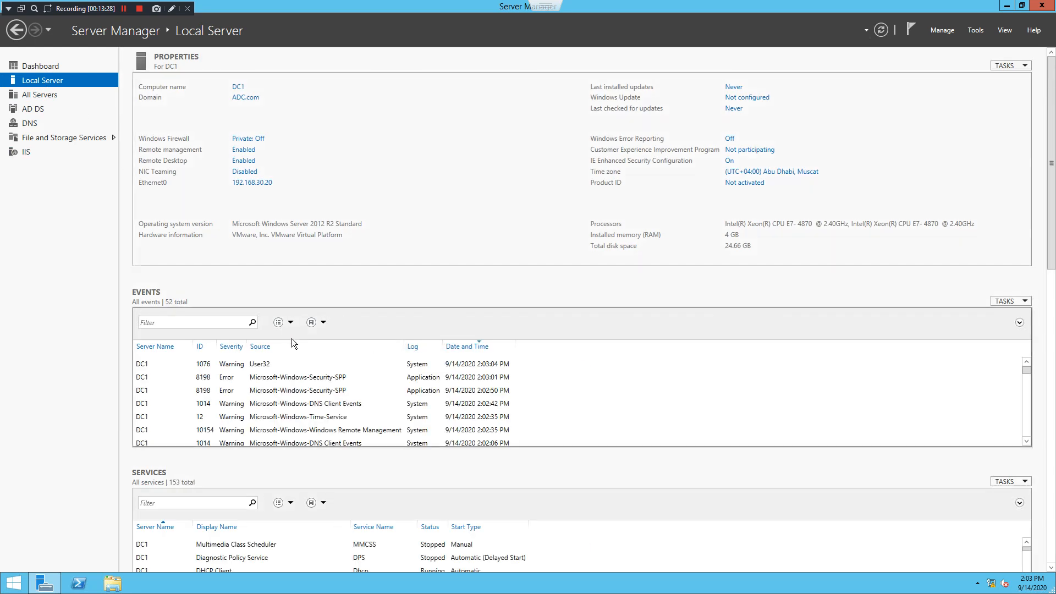
{"action": "scroll", "coordinate": [298, 388], "scroll_direction": "down", "scroll_amount": 2}
{"action": "scroll", "coordinate": [318, 396], "scroll_direction": "down", "scroll_amount": 5}
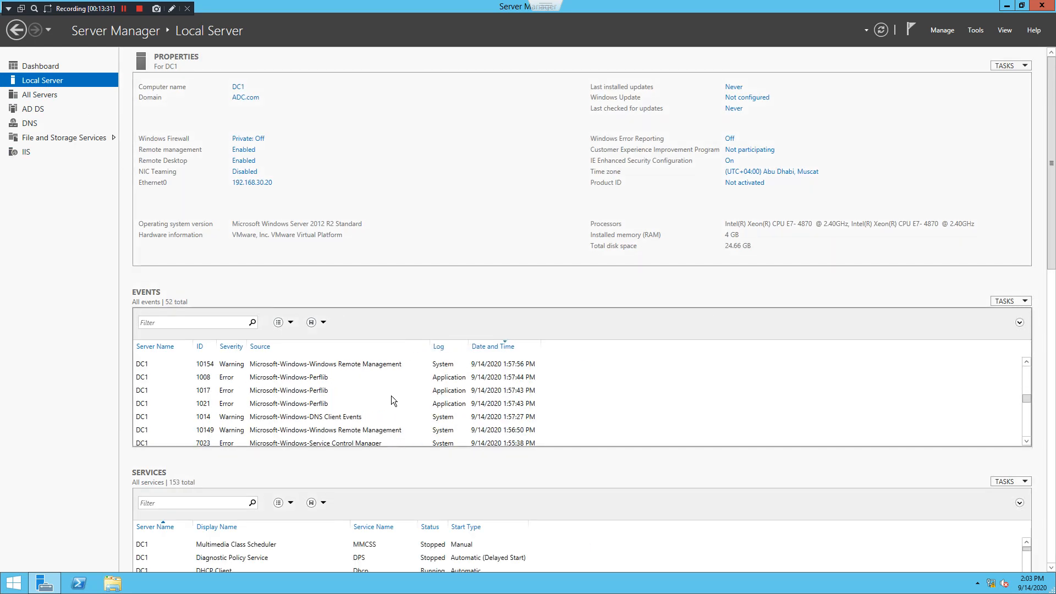
{"action": "scroll", "coordinate": [266, 389], "scroll_direction": "up", "scroll_amount": 5}
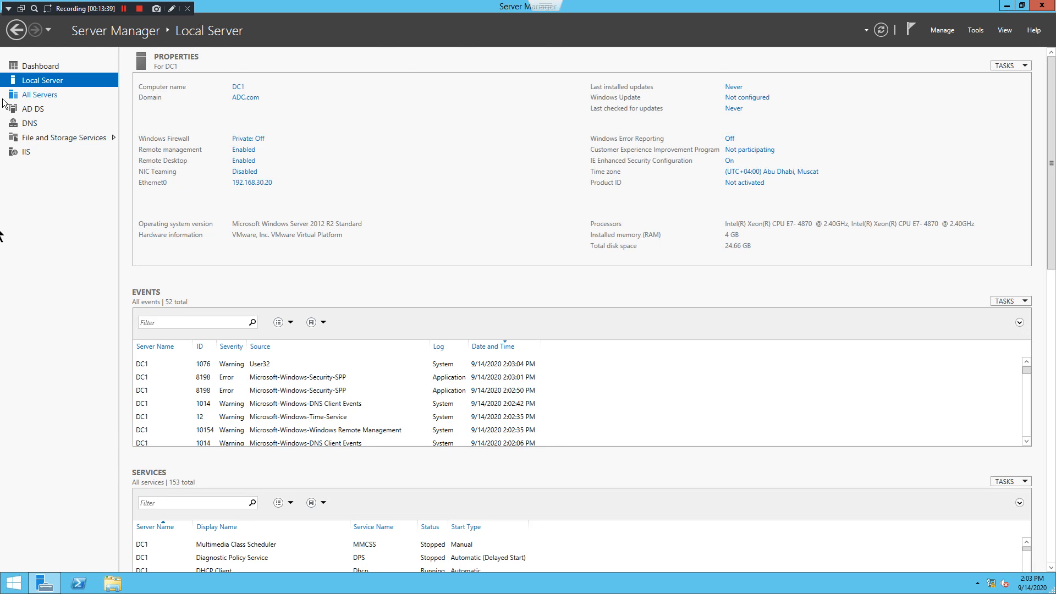
{"action": "left_click", "coordinate": [38, 106]}
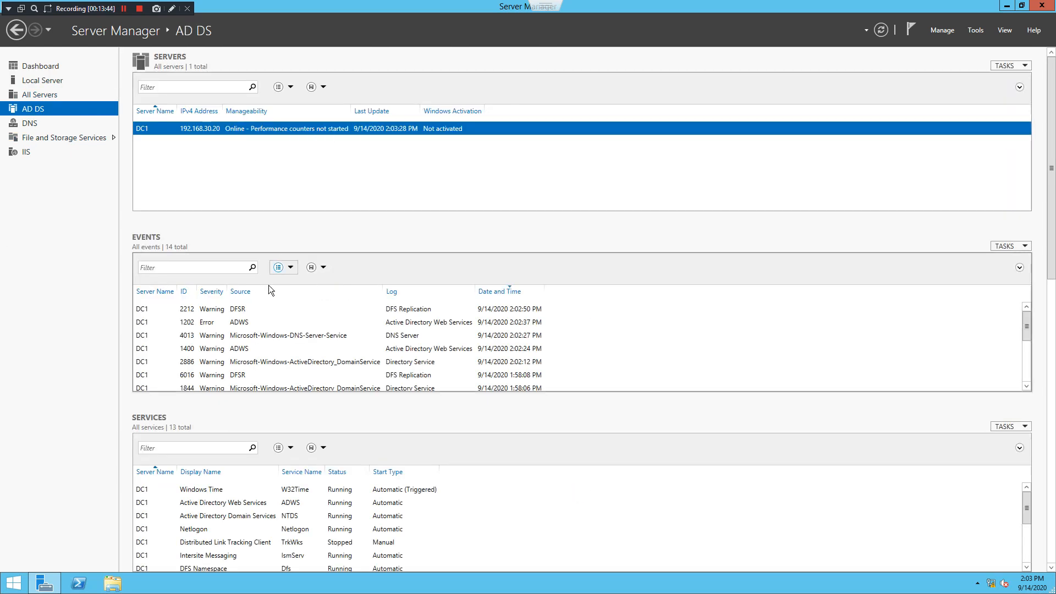
Refresh DC1's DNS role page, then close Server Manager
{"action": "left_click", "coordinate": [33, 124]}
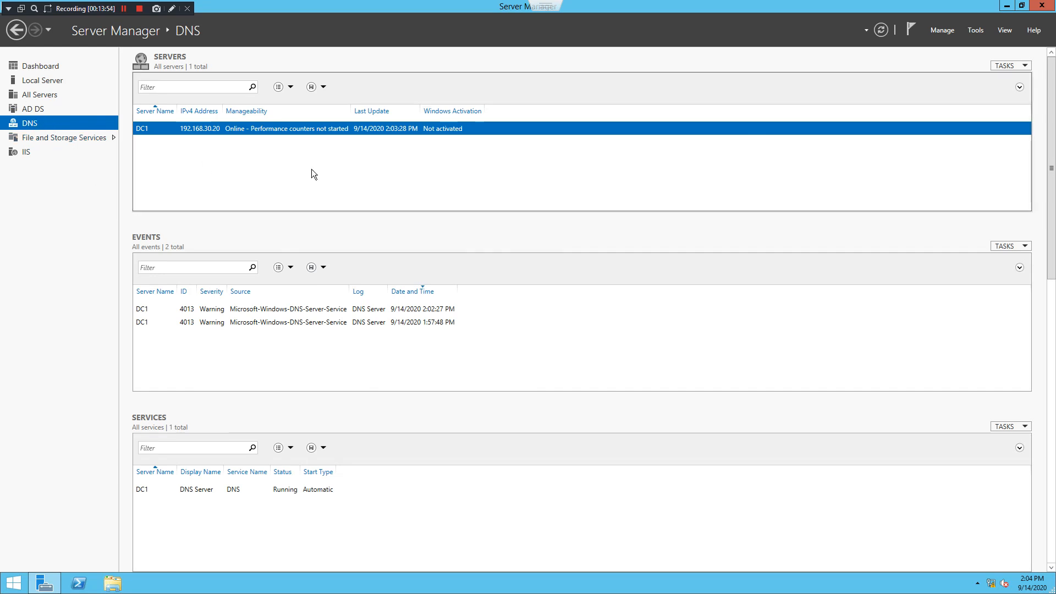
{"action": "left_click", "coordinate": [881, 30]}
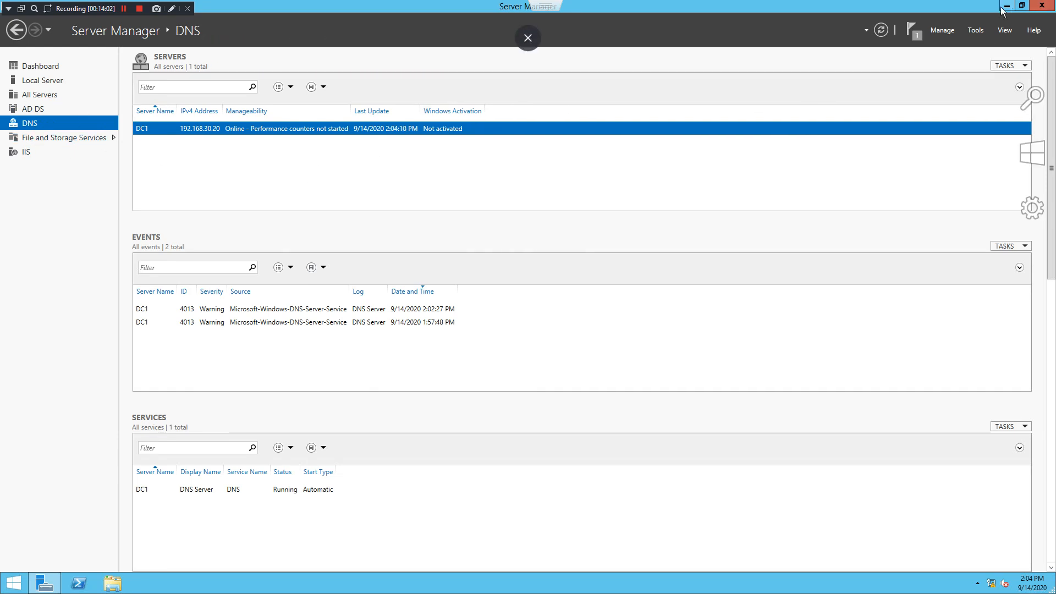
{"action": "left_click", "coordinate": [1042, 6]}
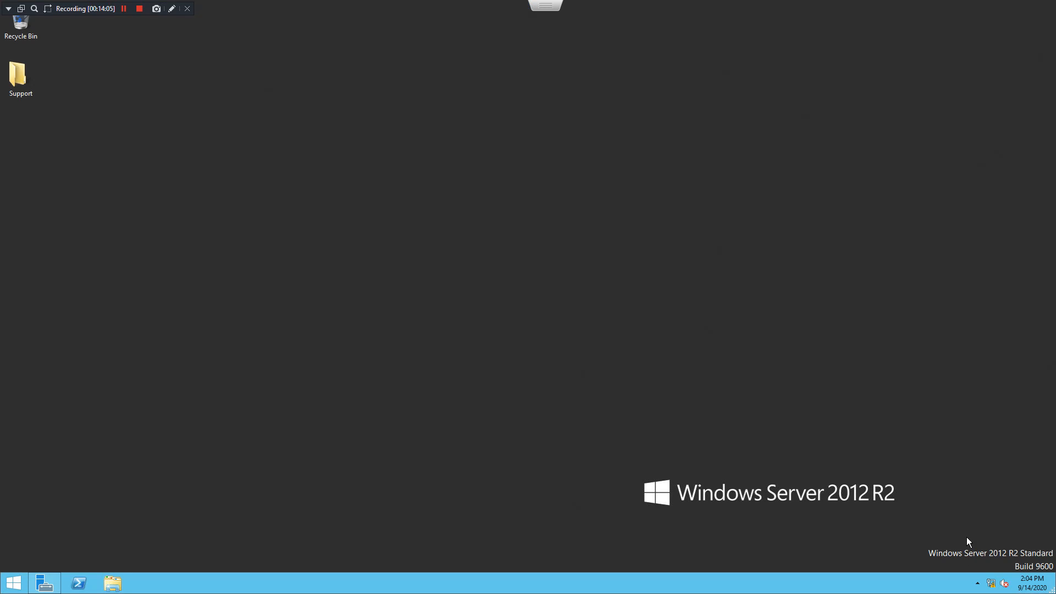
Show Ethernet0's network connection details to check its address and empty IPv4 DNS server
{"action": "right_click", "coordinate": [993, 585]}
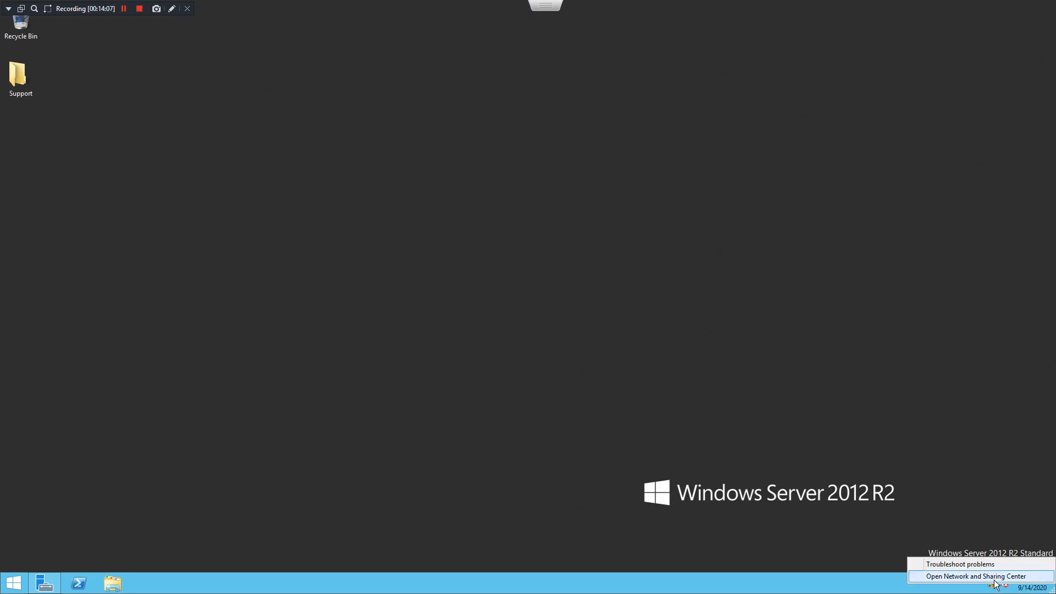
{"action": "left_click", "coordinate": [995, 579]}
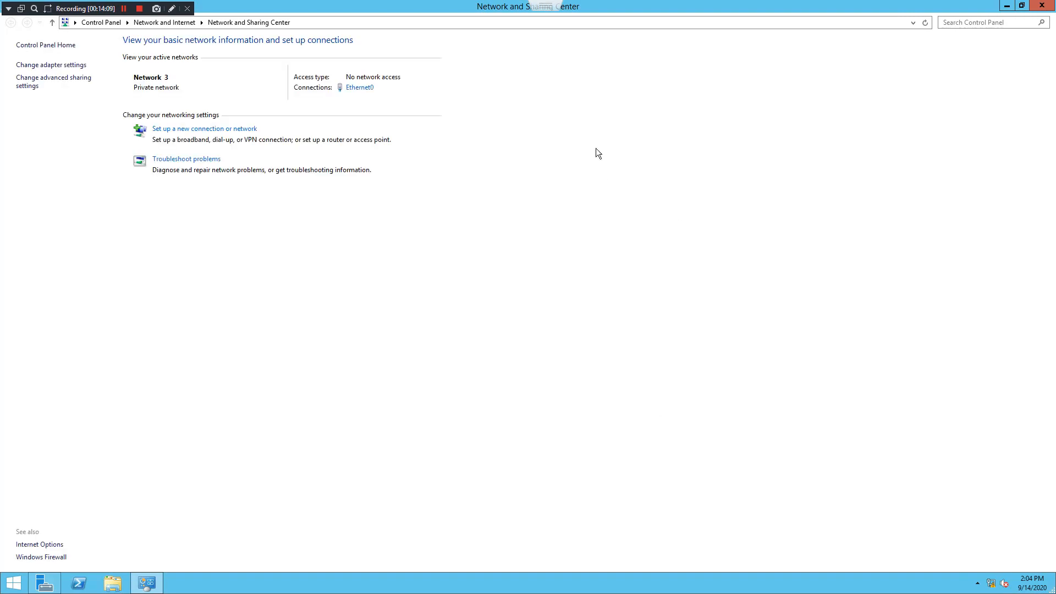
{"action": "left_click", "coordinate": [56, 65]}
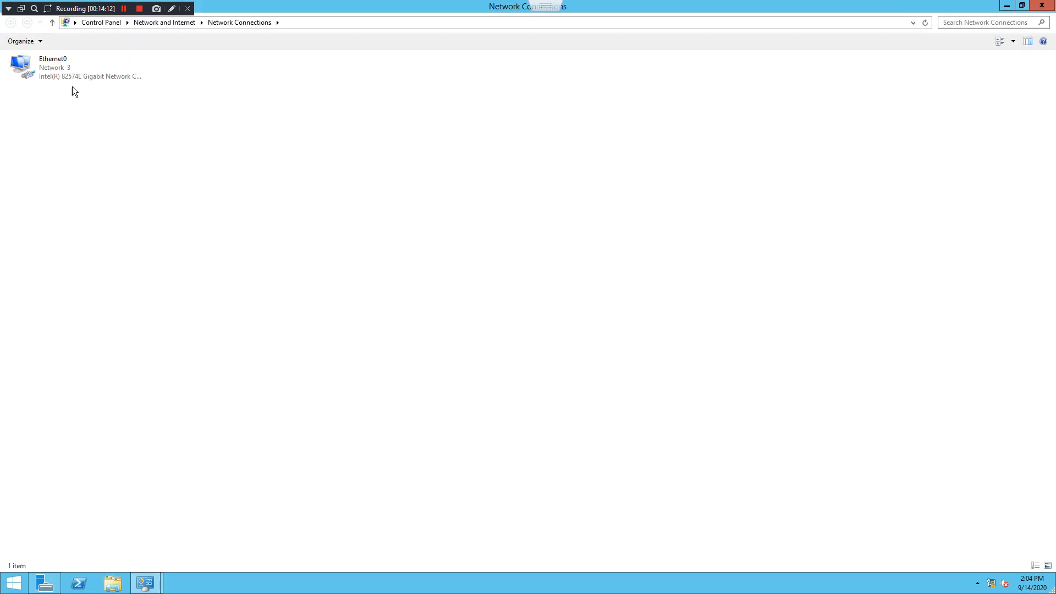
{"action": "right_click", "coordinate": [48, 68]}
{"action": "left_click", "coordinate": [77, 85]}
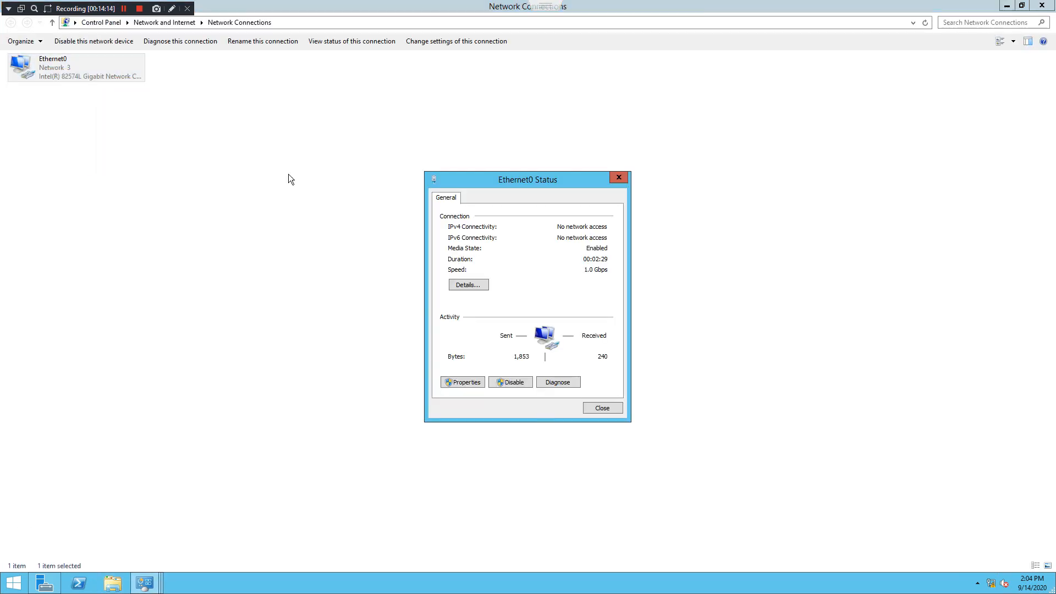
{"action": "left_click", "coordinate": [465, 286]}
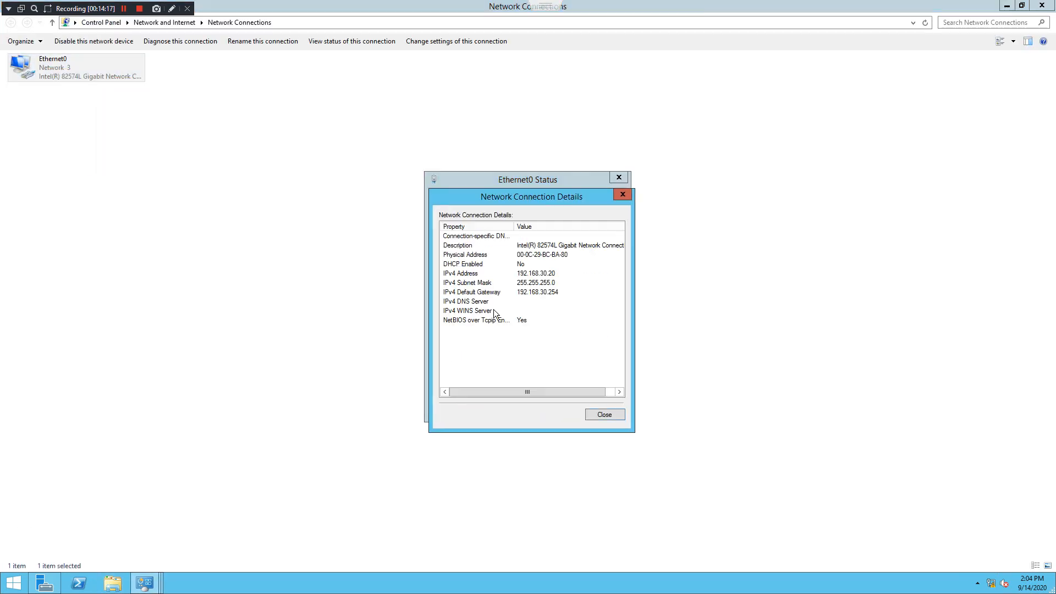
{"action": "left_click", "coordinate": [476, 303]}
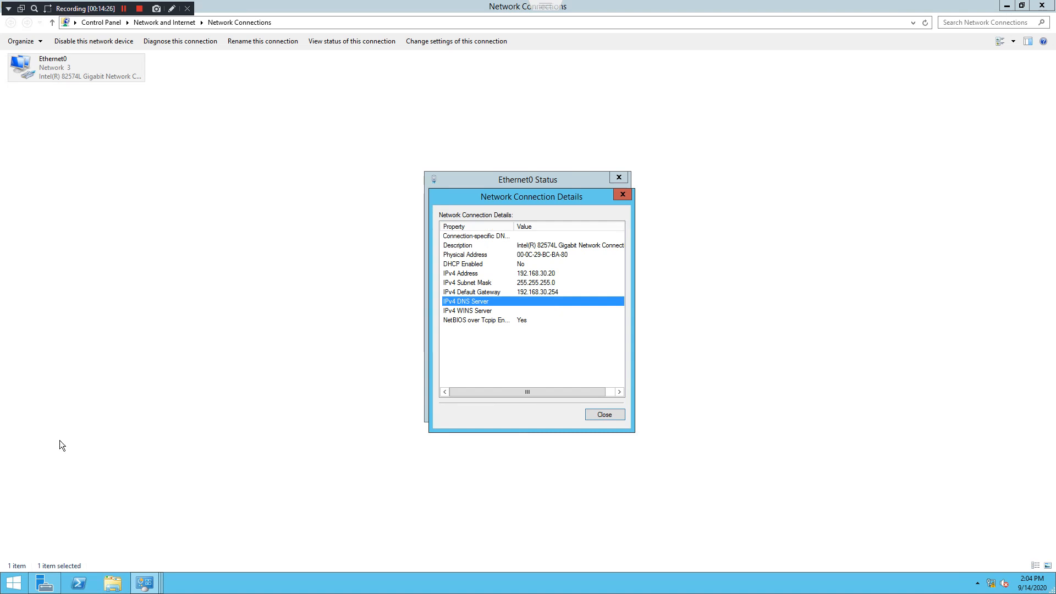
{"action": "left_click", "coordinate": [17, 587]}
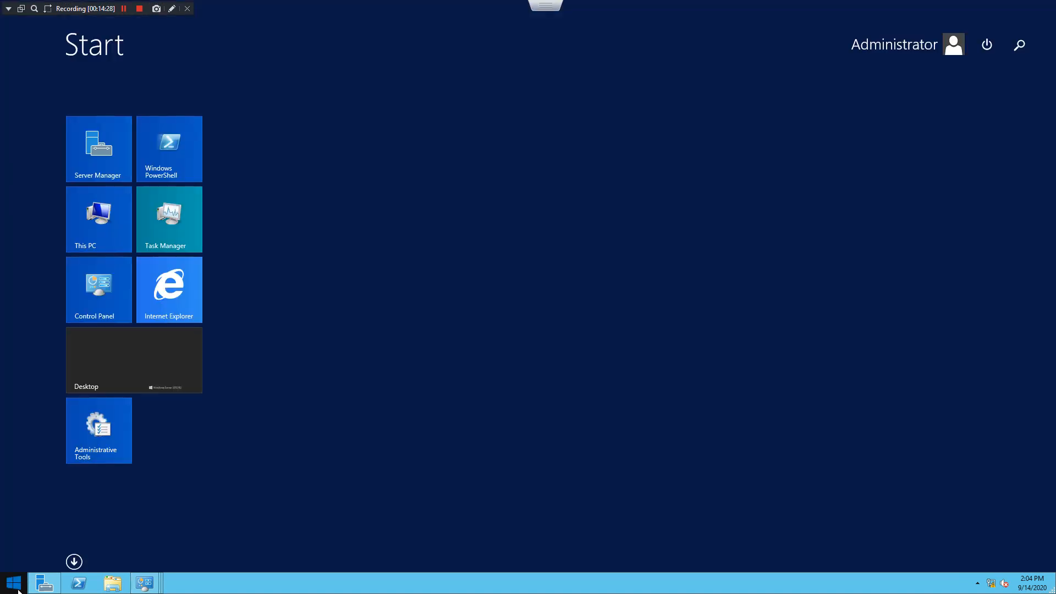
Open Command Prompt and place it beside the Ethernet0 details window
{"action": "type", "text": "cmd"}
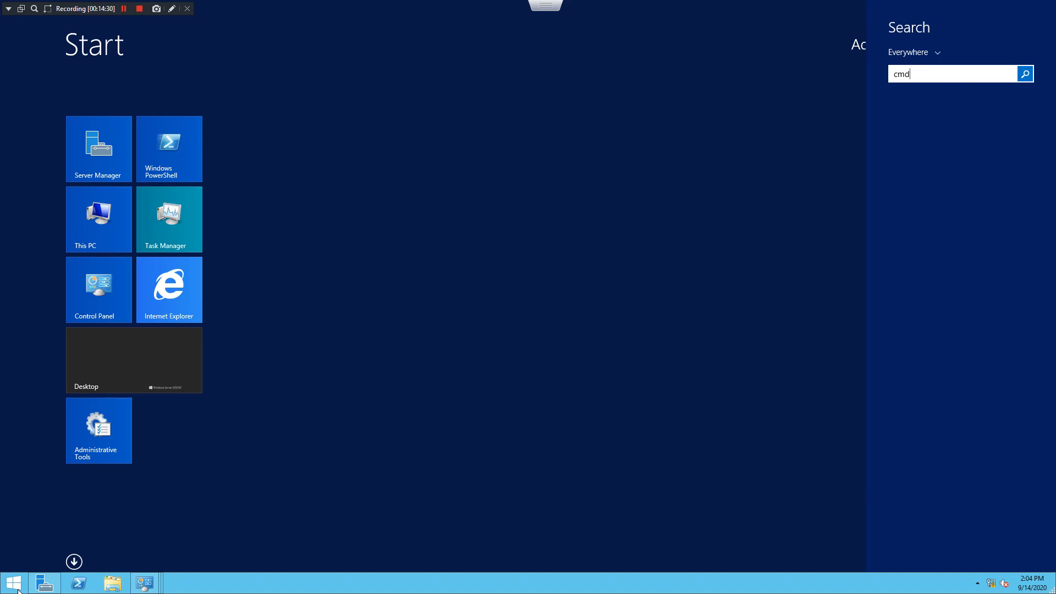
{"action": "key", "text": "Return"}
{"action": "type", "text": "nsloo"}
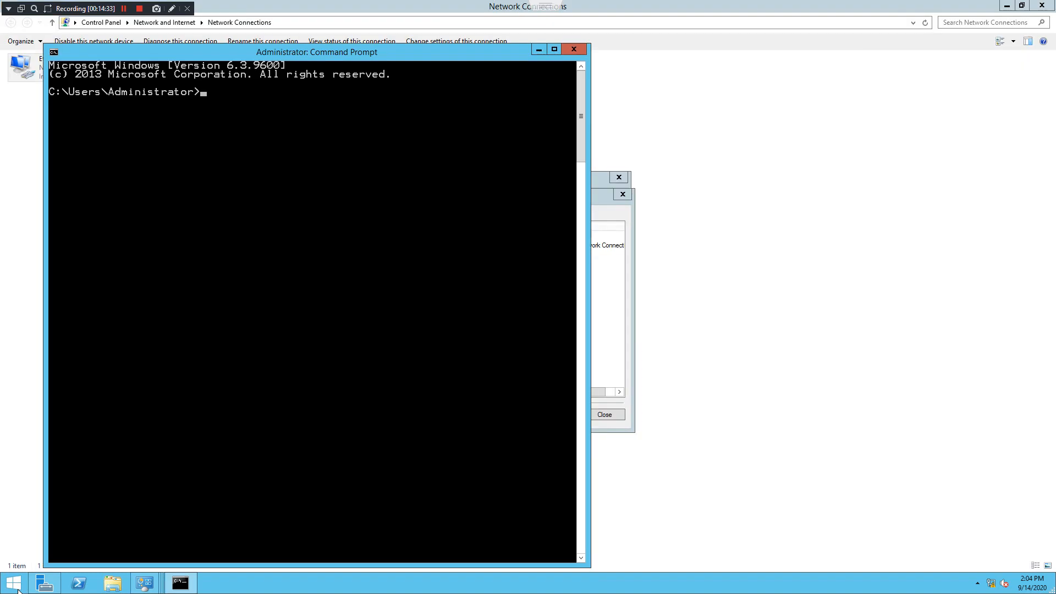
{"action": "type", "text": "kup"}
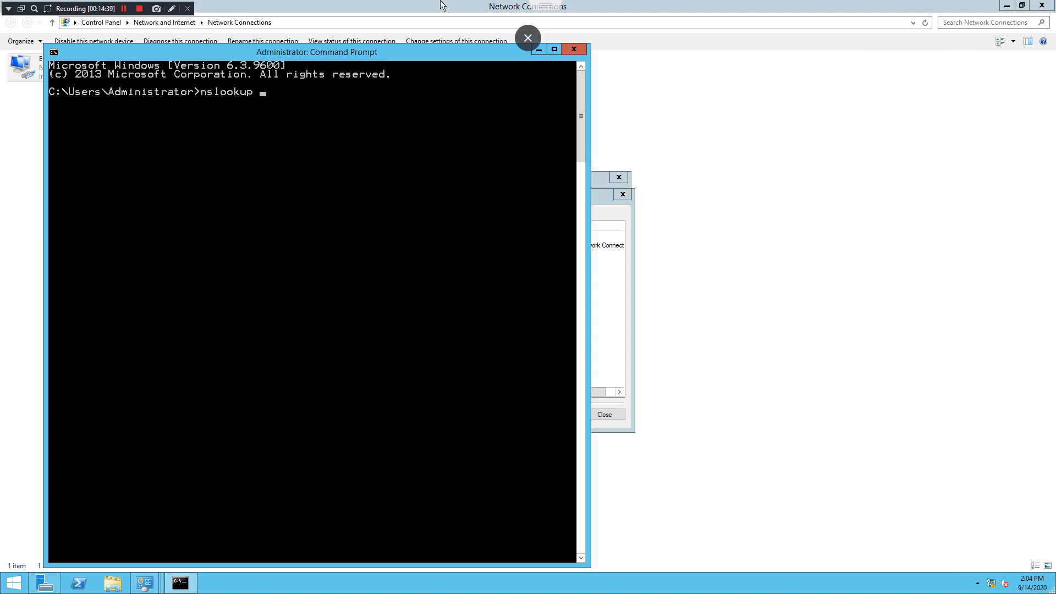
{"action": "left_click_drag", "start_coordinate": [421, 55], "coordinate": [869, 59]}
{"action": "left_click_drag", "start_coordinate": [454, 201], "coordinate": [170, 176]}
{"action": "left_click_drag", "start_coordinate": [617, 52], "coordinate": [510, 51]}
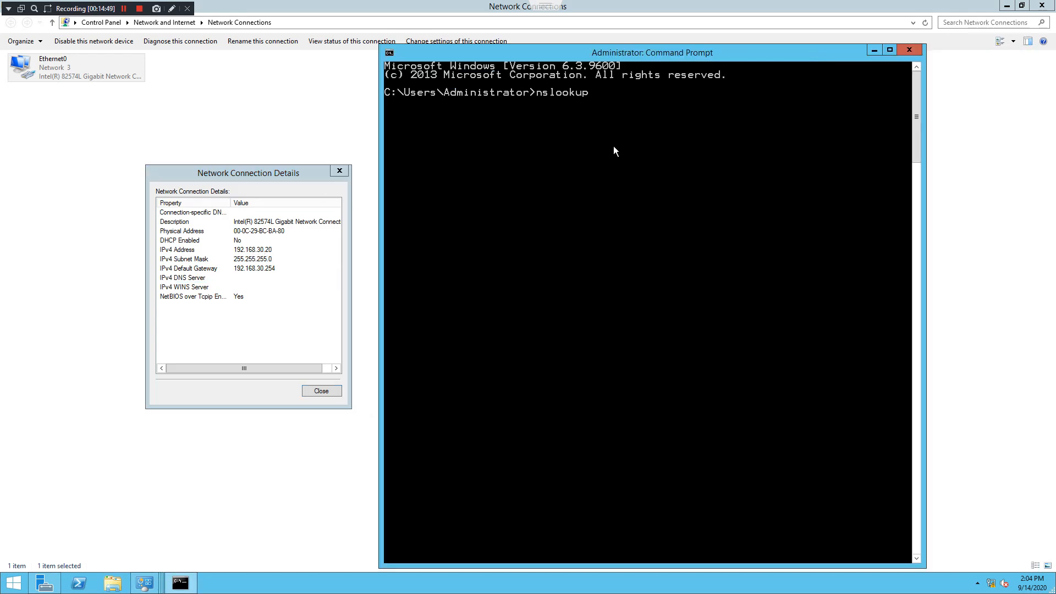
Run nslookup 192.168.30.20, which times out against localhost
{"action": "type", "text": "192.168.30.20"}
{"action": "key", "text": "Return"}
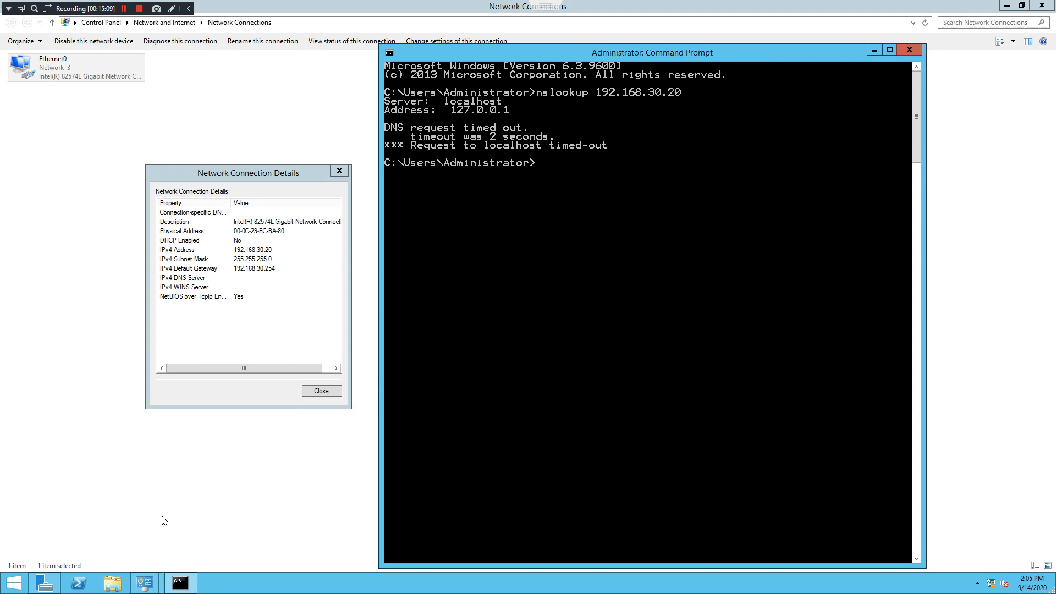
{"action": "left_click", "coordinate": [60, 582]}
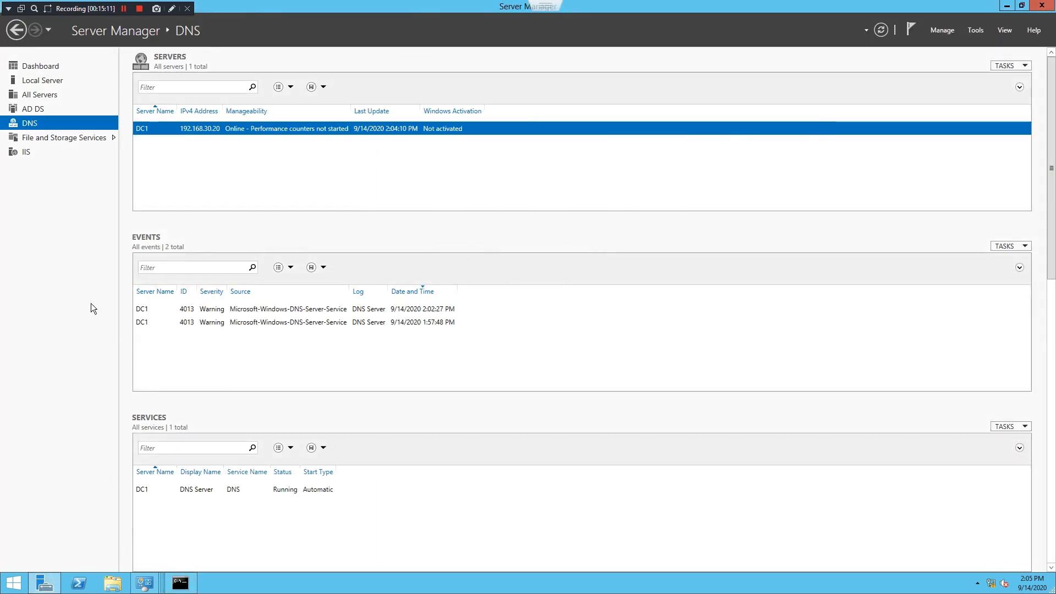
Look over the All Servers, AD DS, Dashboard and Local Server pages, then minimize Server Manager
{"action": "left_click", "coordinate": [52, 99]}
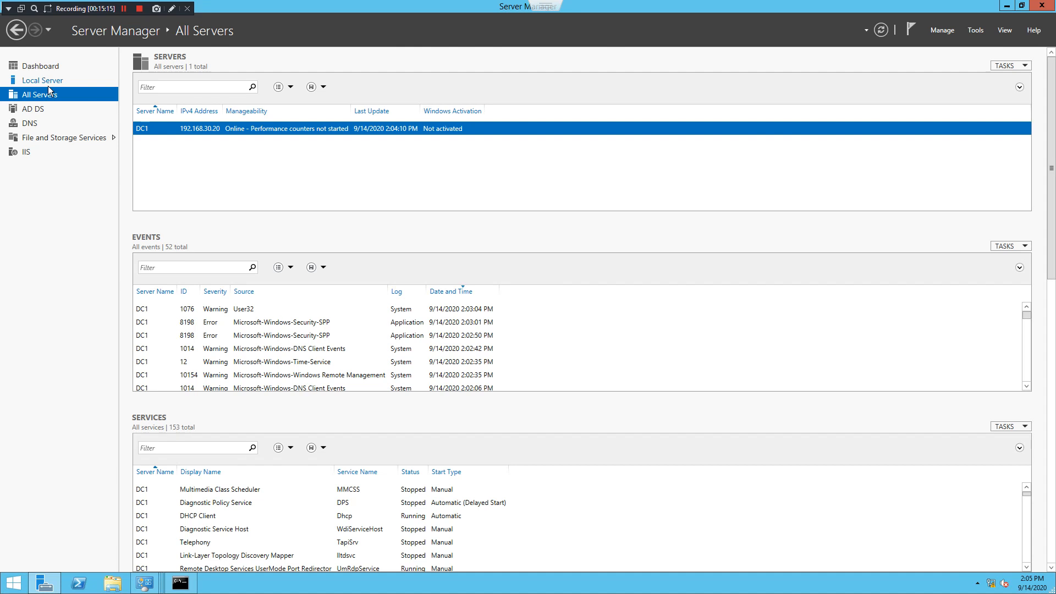
{"action": "left_click", "coordinate": [40, 108]}
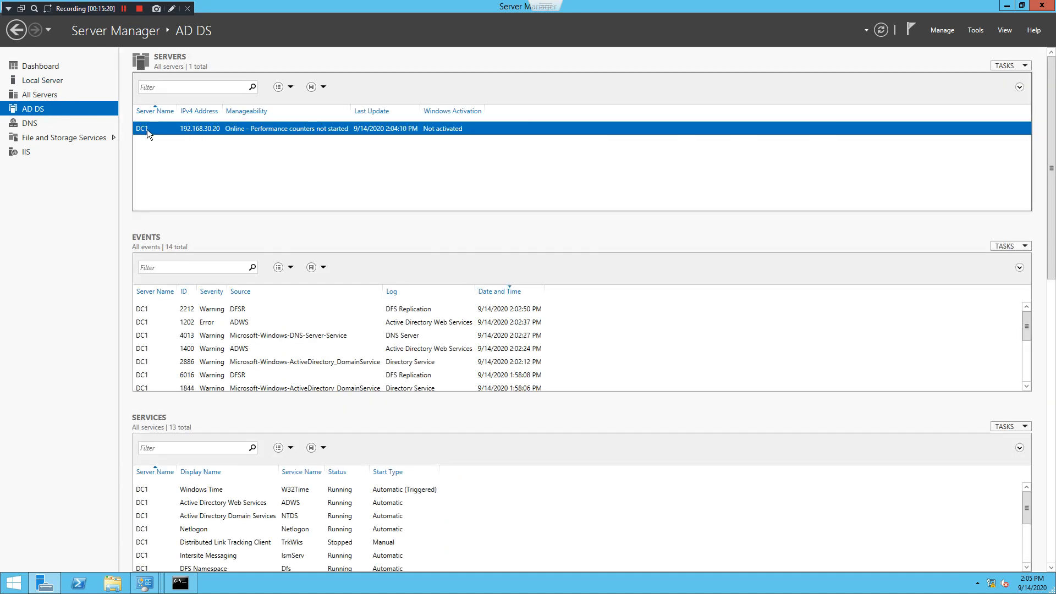
{"action": "left_click", "coordinate": [53, 69]}
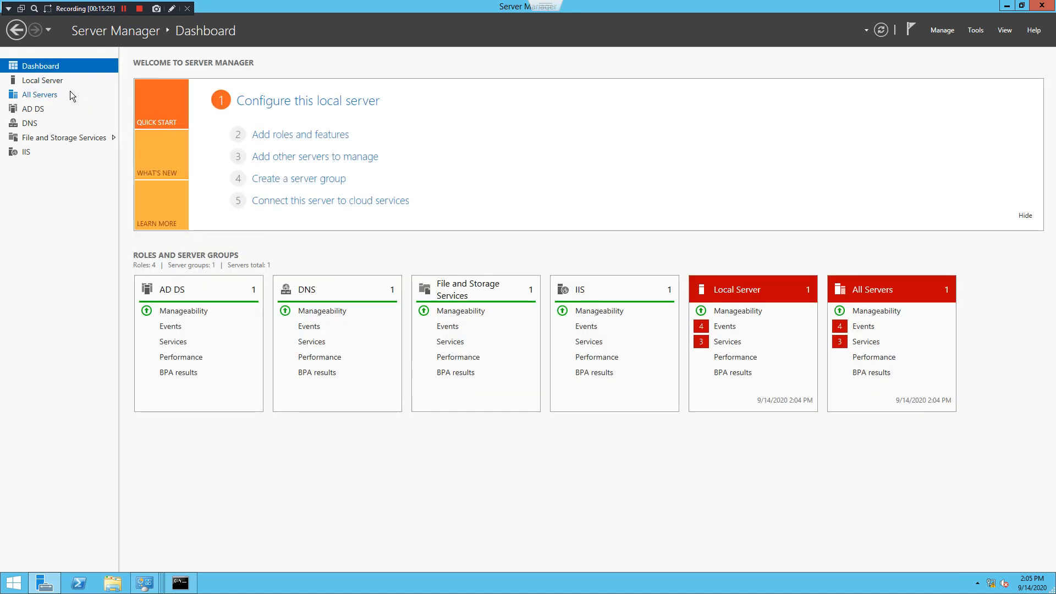
{"action": "left_click", "coordinate": [56, 82]}
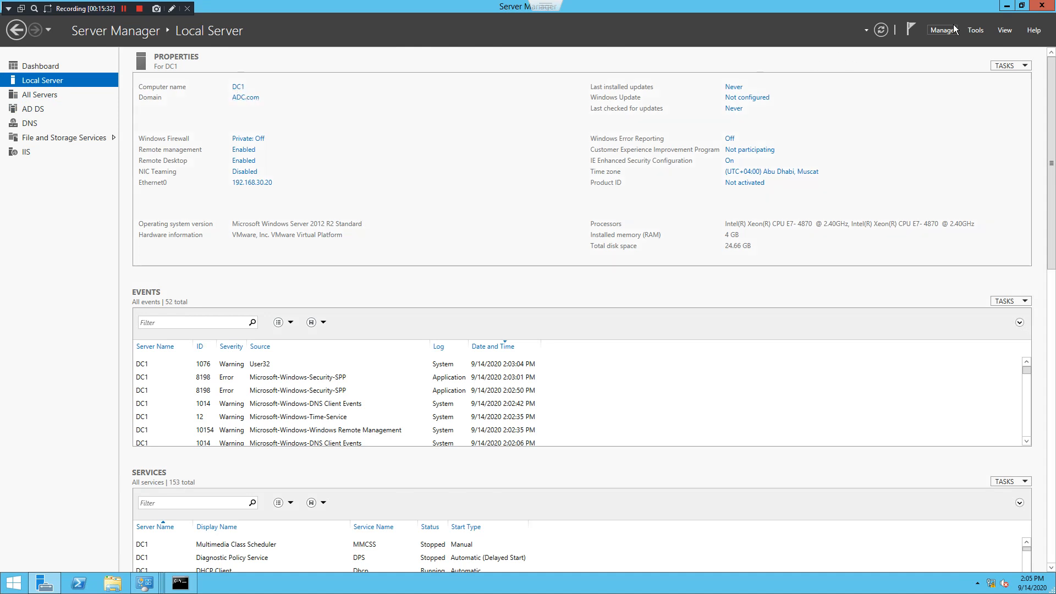
{"action": "left_click", "coordinate": [1006, 5]}
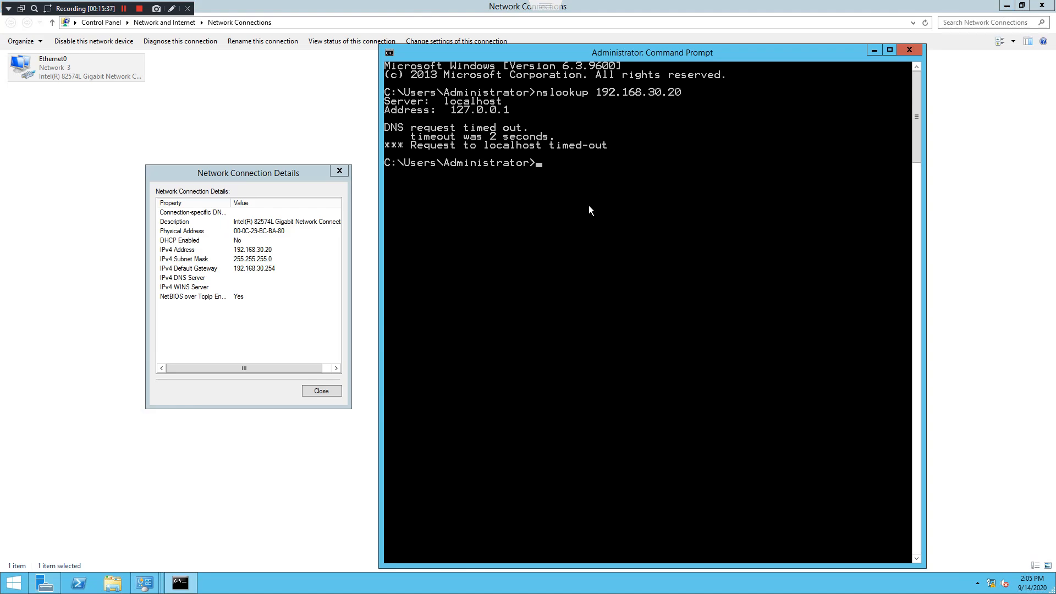
Edit the recalled command into nslookup dc1.adc.com and run it against the local server
{"action": "key", "text": "Up"}
{"action": "key", "text": "BackSpace"}
{"action": "key", "text": "BackSpace"}
{"action": "key", "text": "BackSpace"}
{"action": "key", "text": "BackSpace"}
{"action": "key", "text": "BackSpace"}
{"action": "key", "text": "BackSpace"}
{"action": "key", "text": "BackSpace"}
{"action": "key", "text": "BackSpace"}
{"action": "key", "text": "BackSpace"}
{"action": "key", "text": "BackSpace"}
{"action": "key", "text": "BackSpace"}
{"action": "key", "text": "BackSpace"}
{"action": "key", "text": "BackSpace"}
{"action": "type", "text": "dc1.adc.com"}
{"action": "key", "text": "Return"}
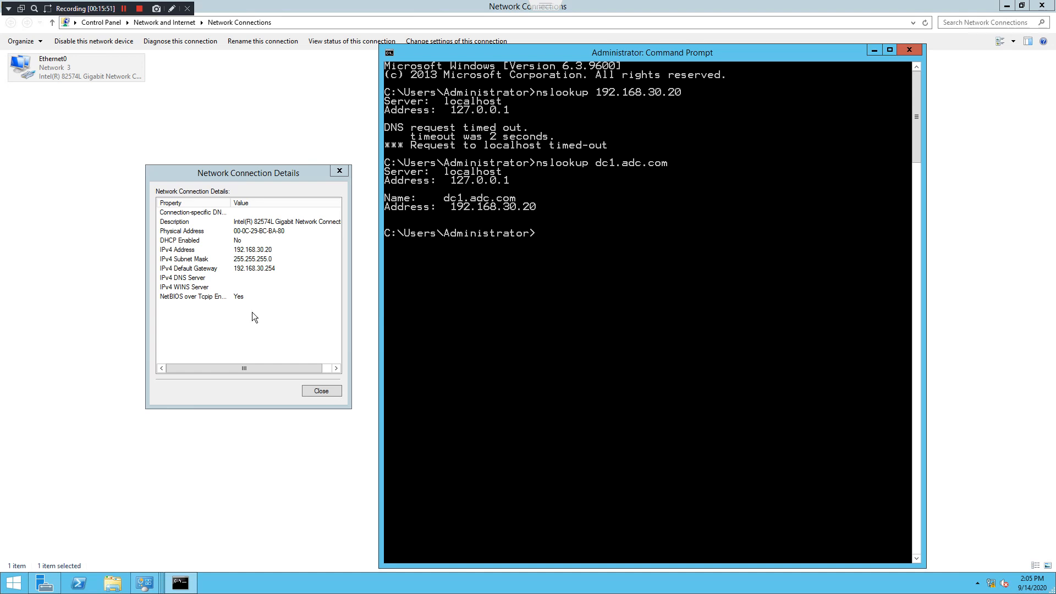
Change Ethernet0's IPv4 preferred DNS server from 127.0.0.1 to 192.168.30.20
{"action": "left_click", "coordinate": [328, 389]}
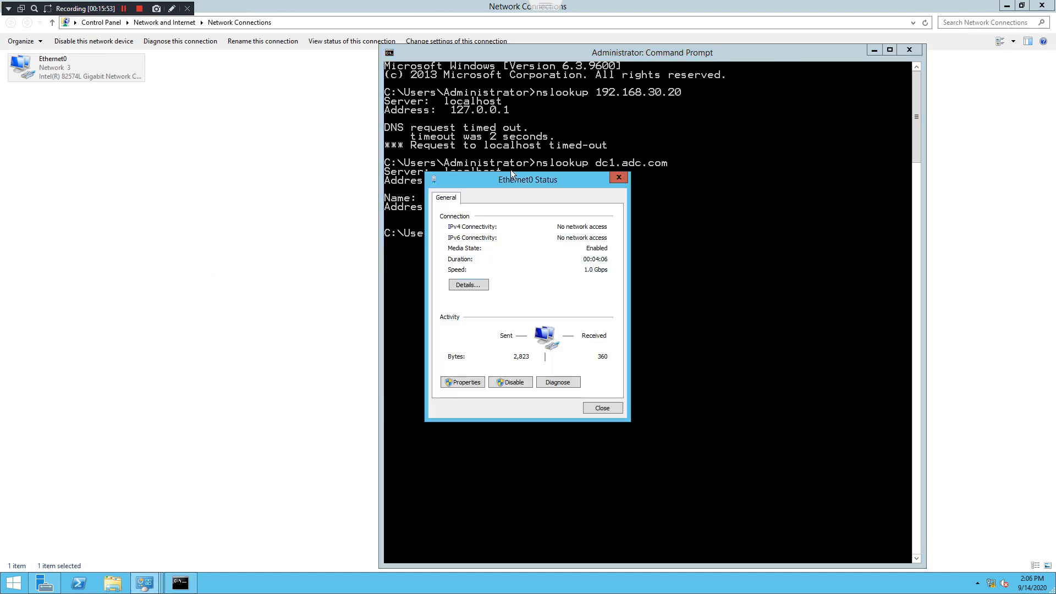
{"action": "left_click_drag", "start_coordinate": [512, 174], "coordinate": [221, 142]}
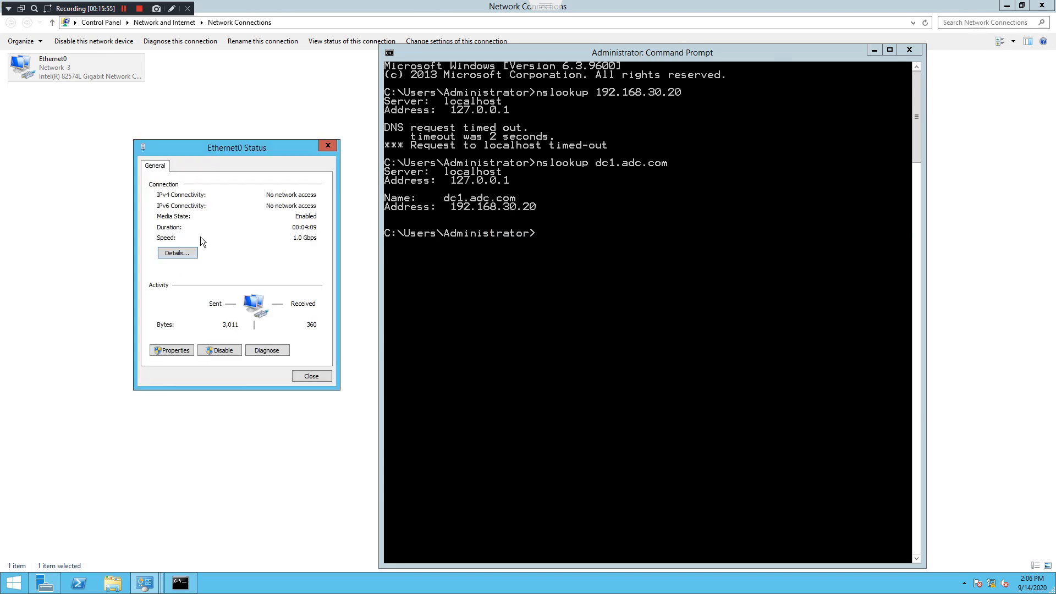
{"action": "left_click", "coordinate": [174, 350]}
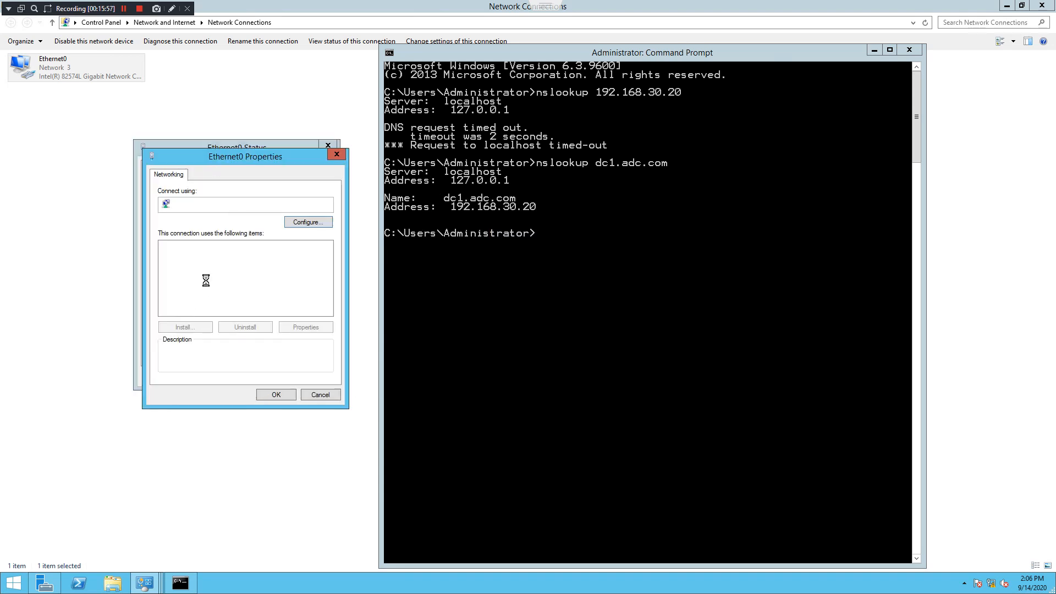
{"action": "double_click", "coordinate": [261, 312]}
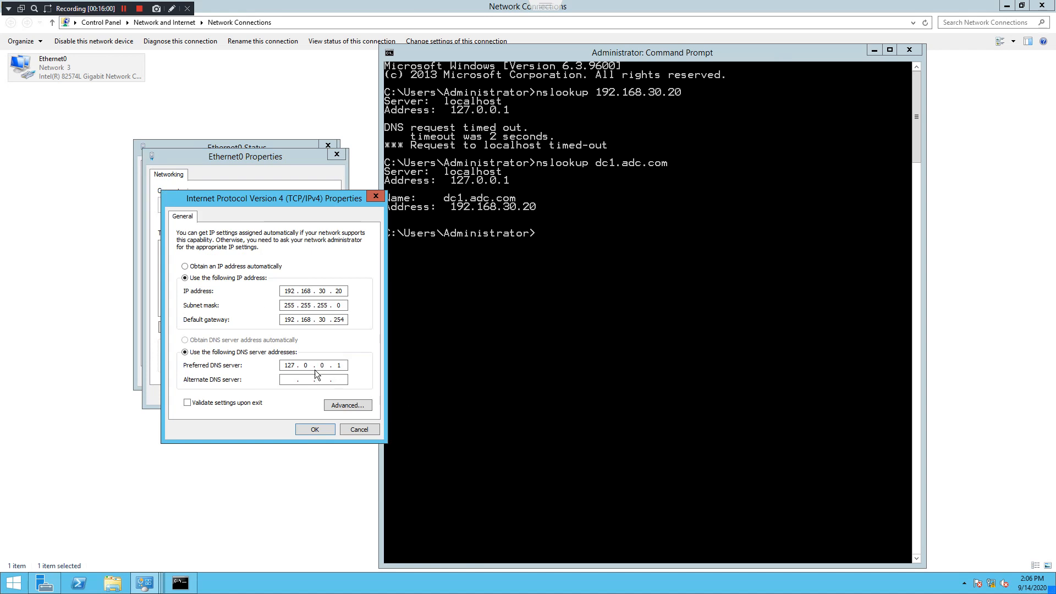
{"action": "left_click", "coordinate": [292, 365]}
{"action": "double_click", "coordinate": [294, 365]}
{"action": "type", "text": "192 . 168 . 30 . 20"}
{"action": "left_click", "coordinate": [321, 432]}
{"action": "left_click", "coordinate": [286, 392]}
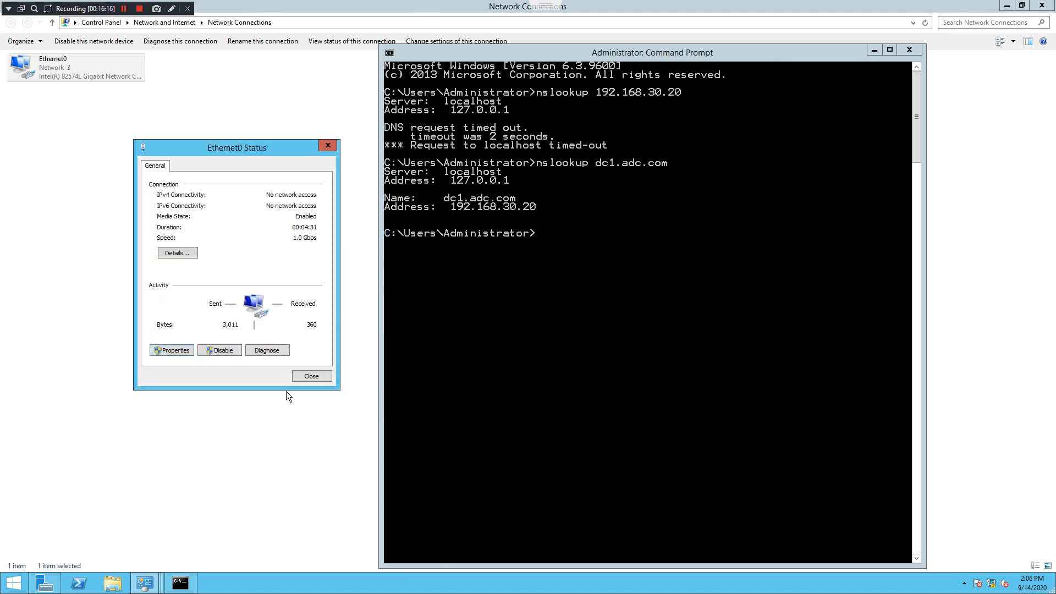
Verify the IPv4 DNS Server shows 192.168.30.20 in Ethernet0's details, then close both windows
{"action": "left_click", "coordinate": [177, 253]}
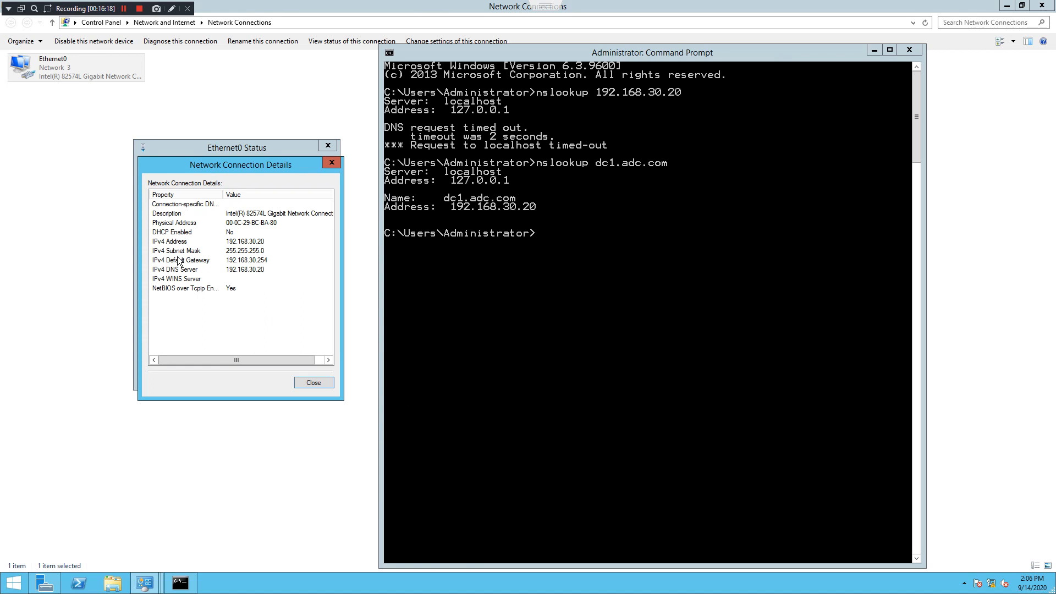
{"action": "left_click", "coordinate": [246, 266]}
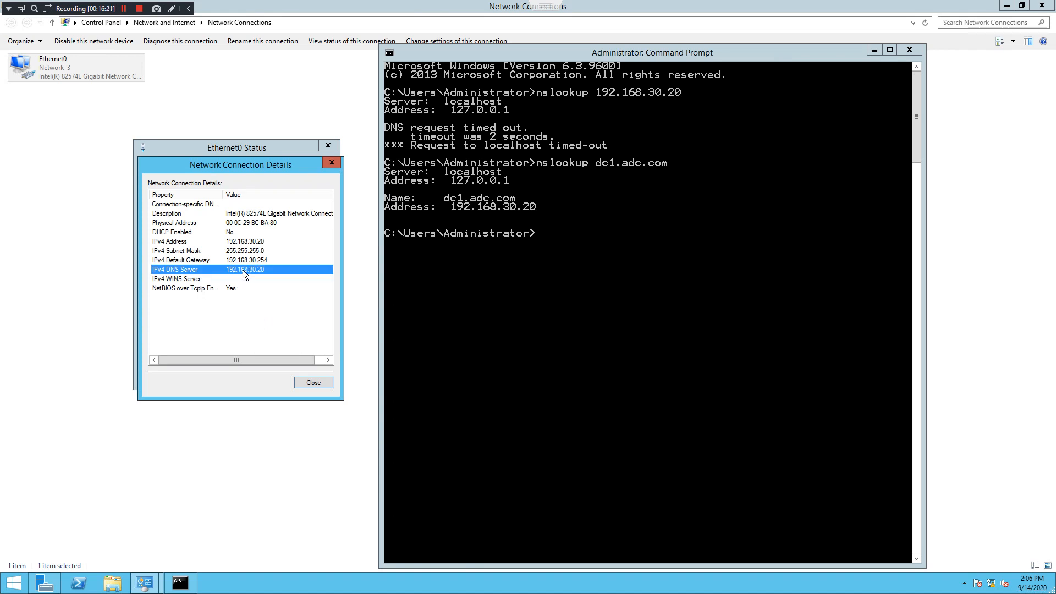
{"action": "left_click", "coordinate": [318, 383]}
{"action": "left_click", "coordinate": [307, 375]}
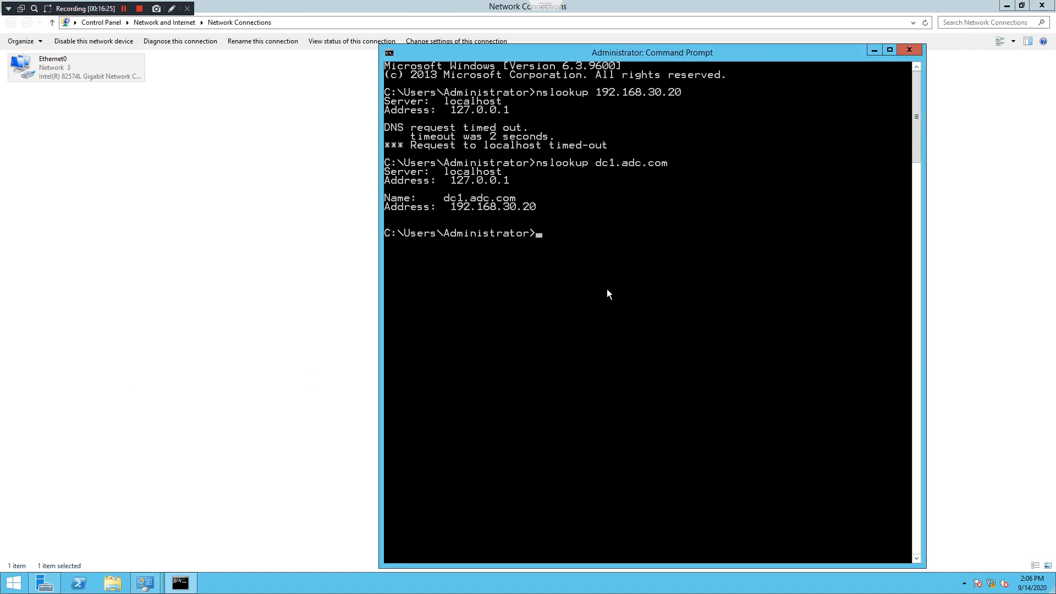
Rerun nslookup 192.168.30.20, which still times out
{"action": "key", "text": "Up"}
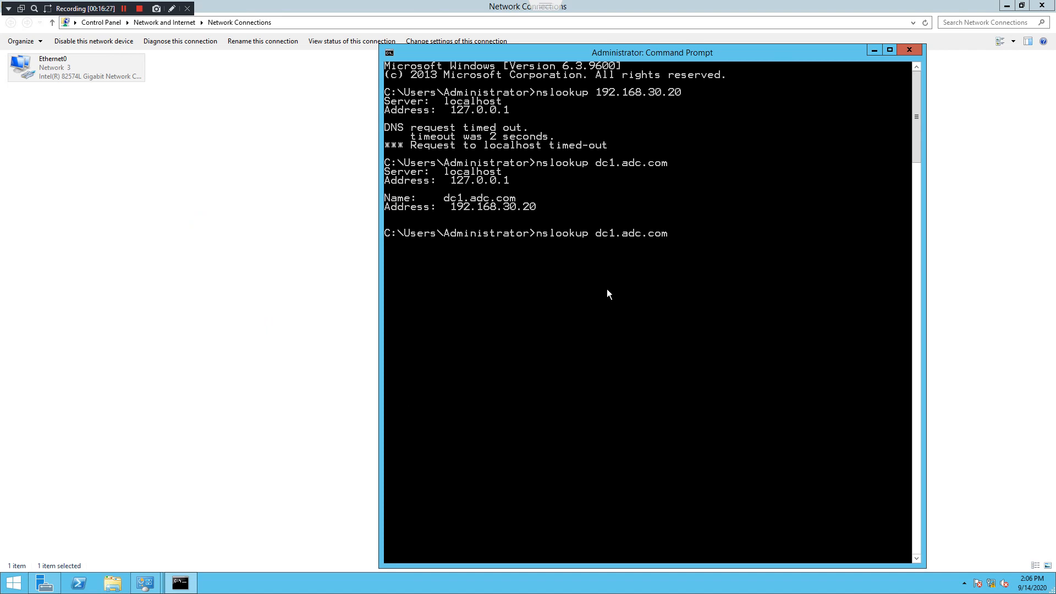
{"action": "key", "text": "Up"}
{"action": "key", "text": "Return"}
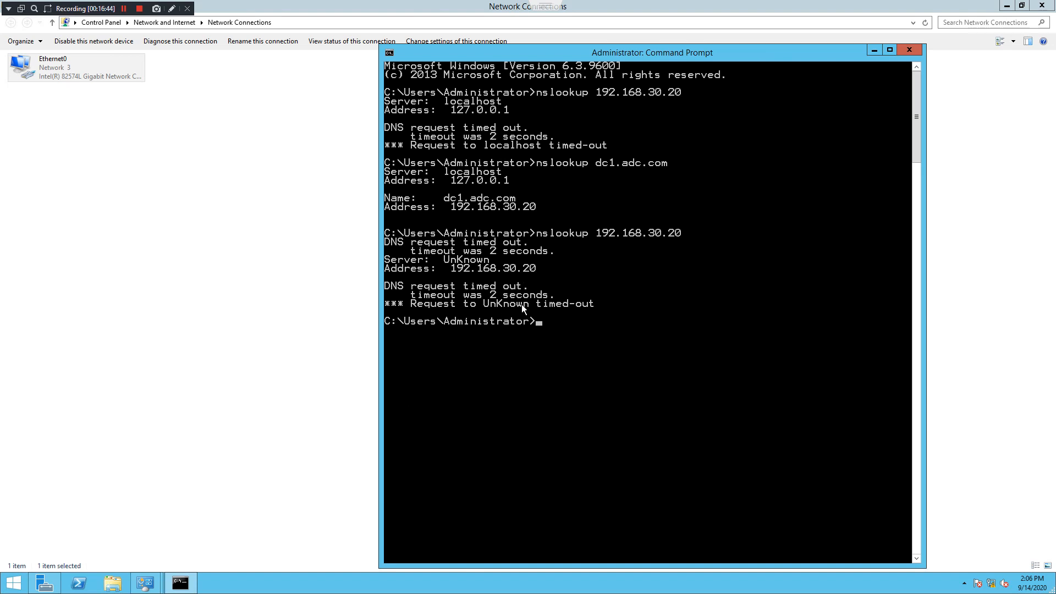
Rerun nslookup dc1.adc.com, resolving to 192.168.30.20, then close Network Connections
{"action": "key", "text": "Up"}
{"action": "key", "text": "Up"}
{"action": "key", "text": "Return"}
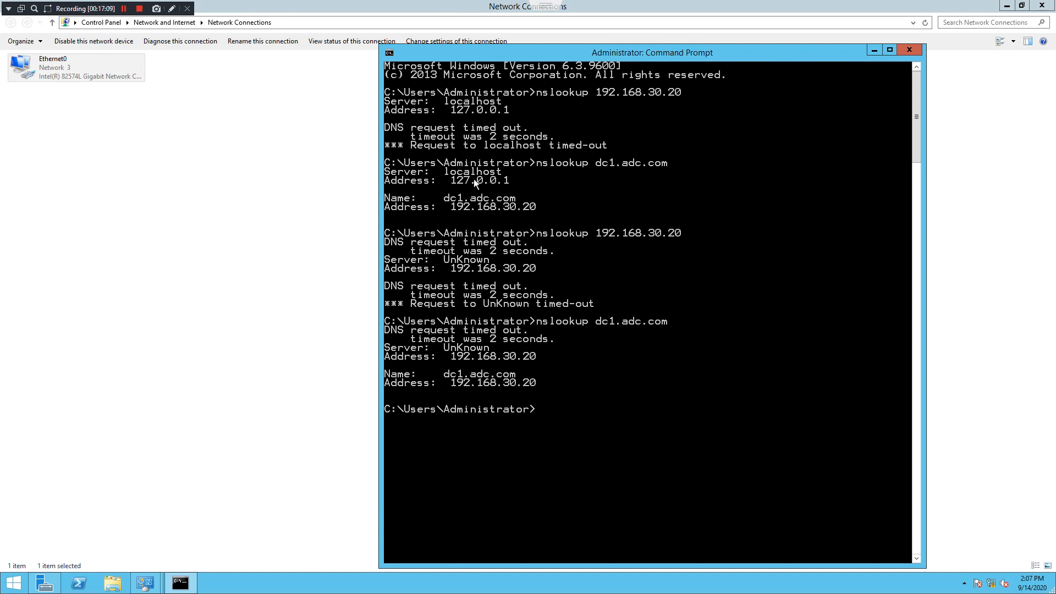
{"action": "left_click", "coordinate": [1043, 4]}
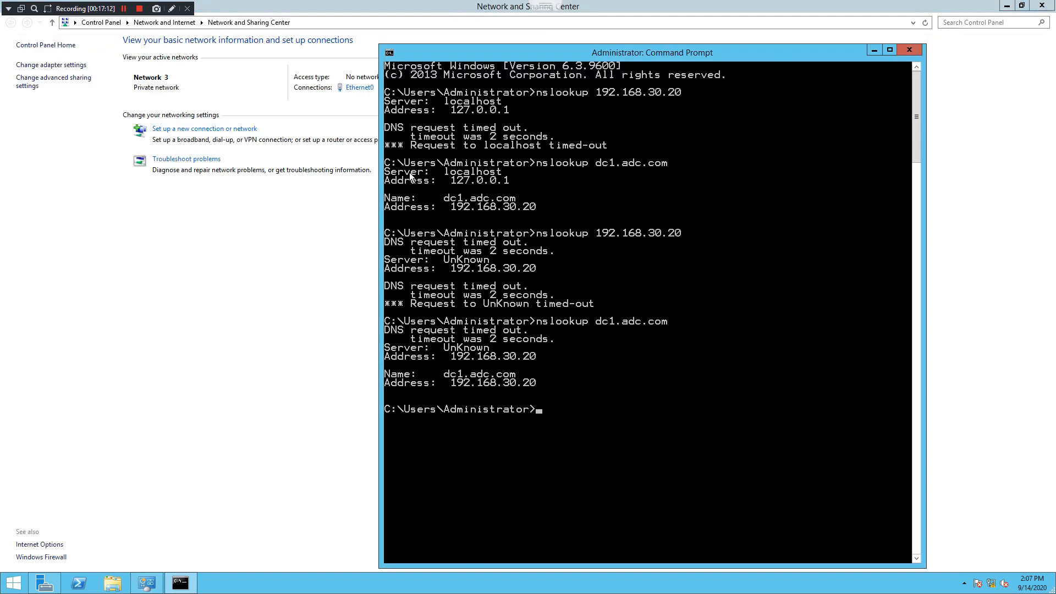
Close Network and Sharing Center and launch DNS from Server Manager's Tools menu
{"action": "left_click", "coordinate": [1043, 5]}
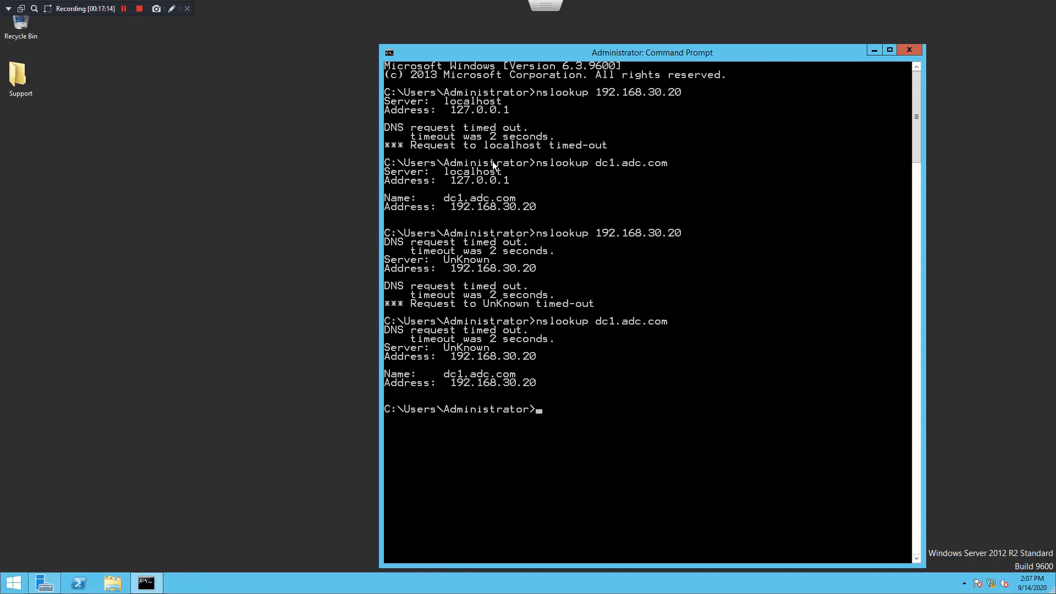
{"action": "left_click", "coordinate": [42, 584]}
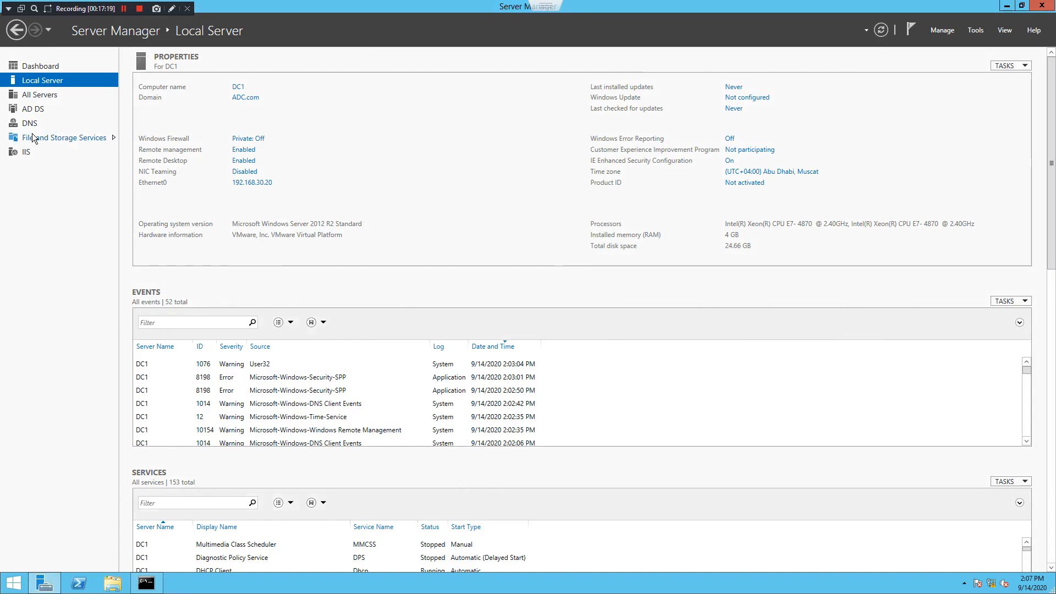
{"action": "left_click", "coordinate": [981, 30]}
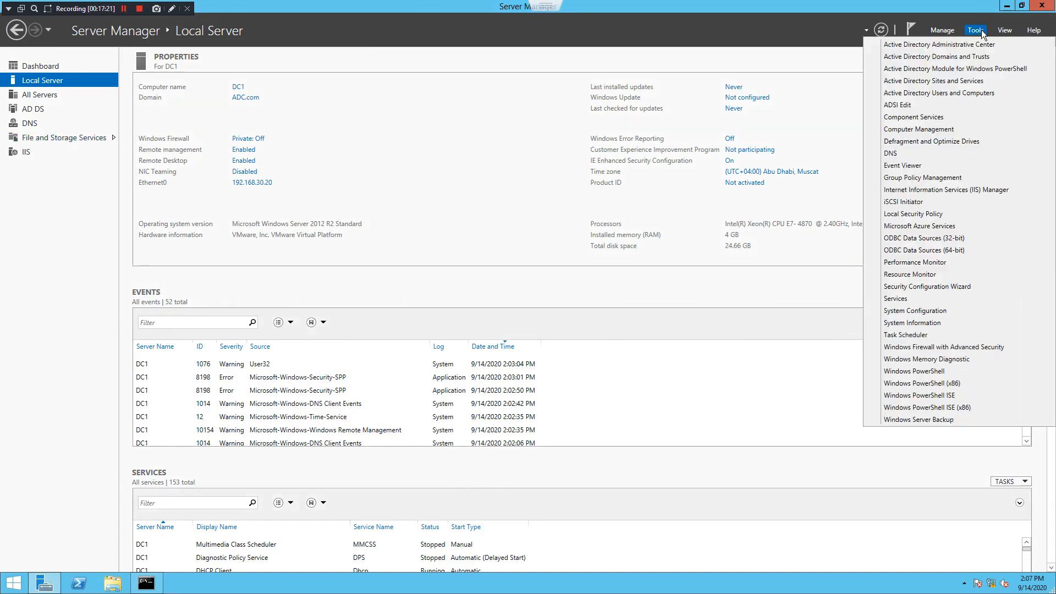
{"action": "left_click", "coordinate": [889, 153]}
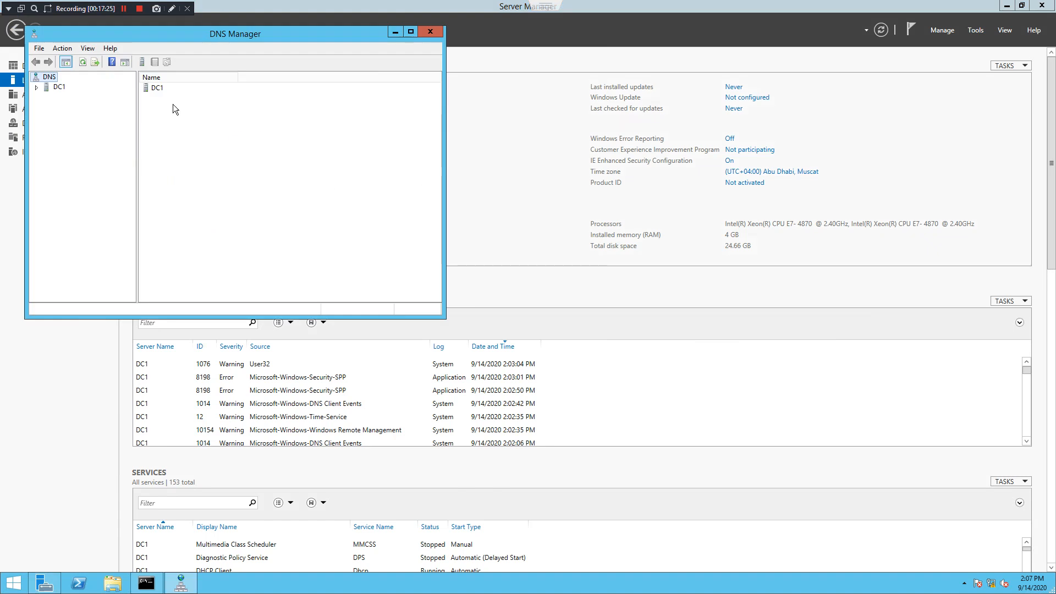
Expand DC1 and ADC.com to check host dc1 at 192.168.30.20, then select Reverse Lookup Zones
{"action": "double_click", "coordinate": [58, 86]}
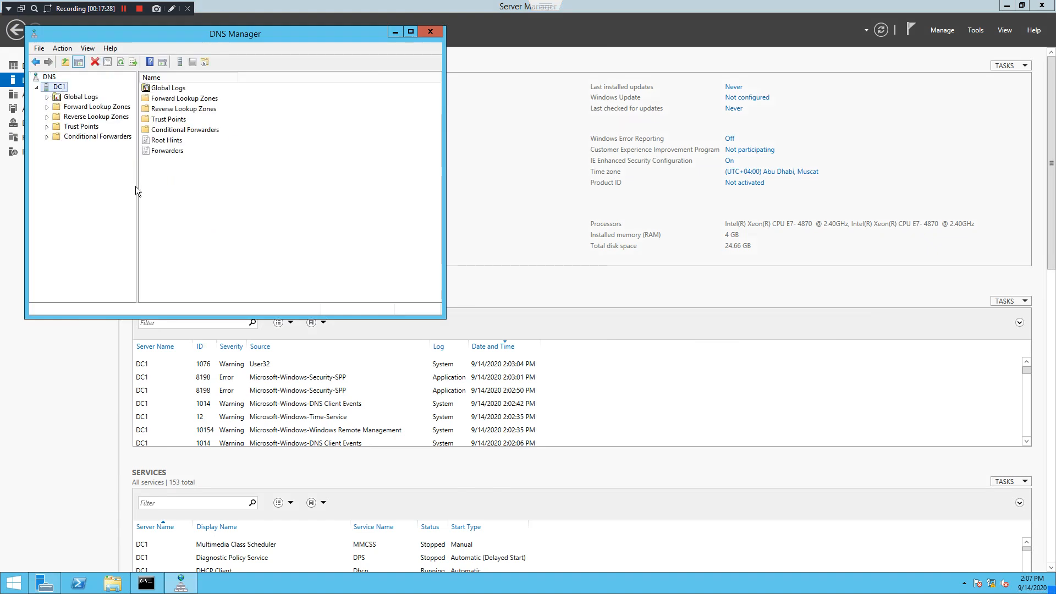
{"action": "left_click_drag", "start_coordinate": [137, 187], "coordinate": [138, 187]}
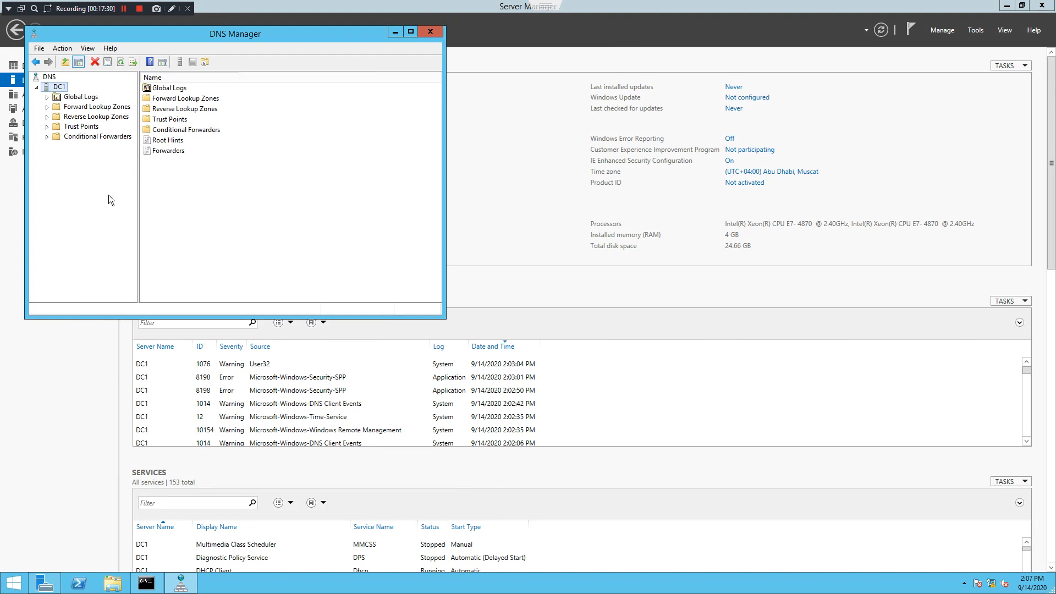
{"action": "left_click", "coordinate": [54, 117]}
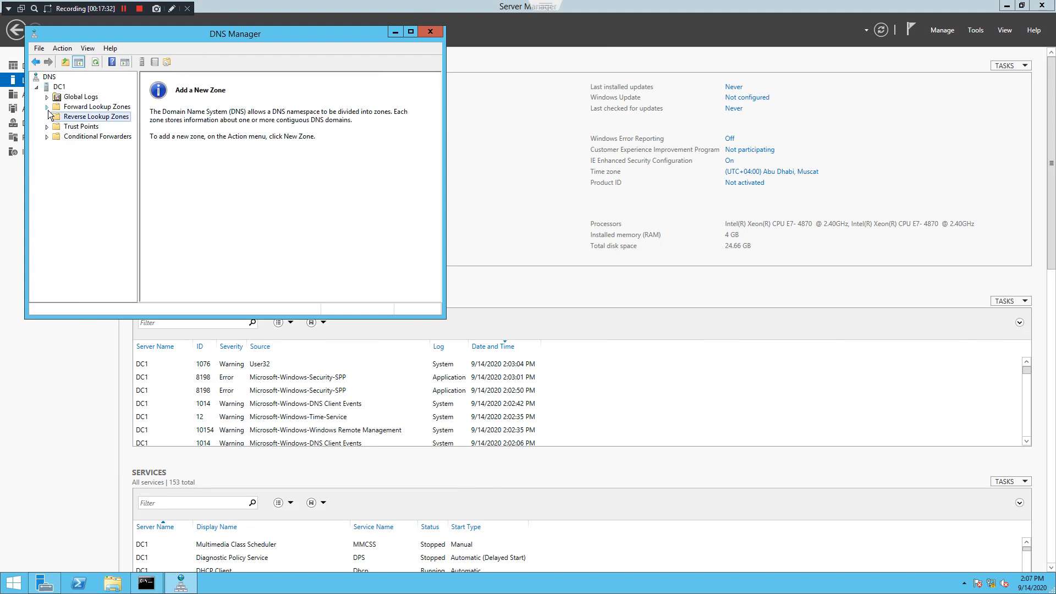
{"action": "double_click", "coordinate": [51, 109]}
{"action": "double_click", "coordinate": [87, 127]}
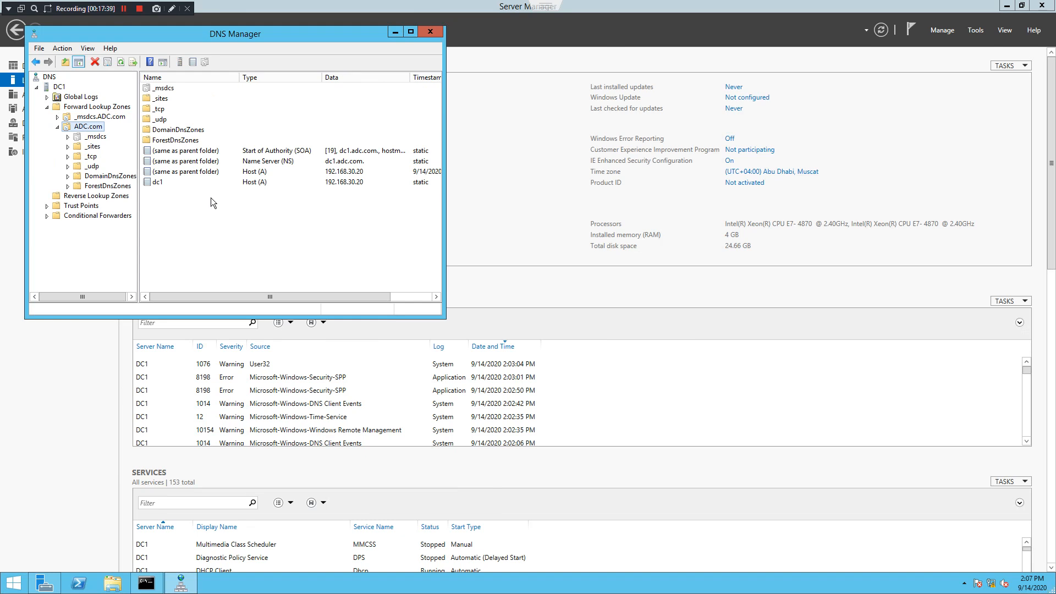
{"action": "left_click", "coordinate": [411, 32]}
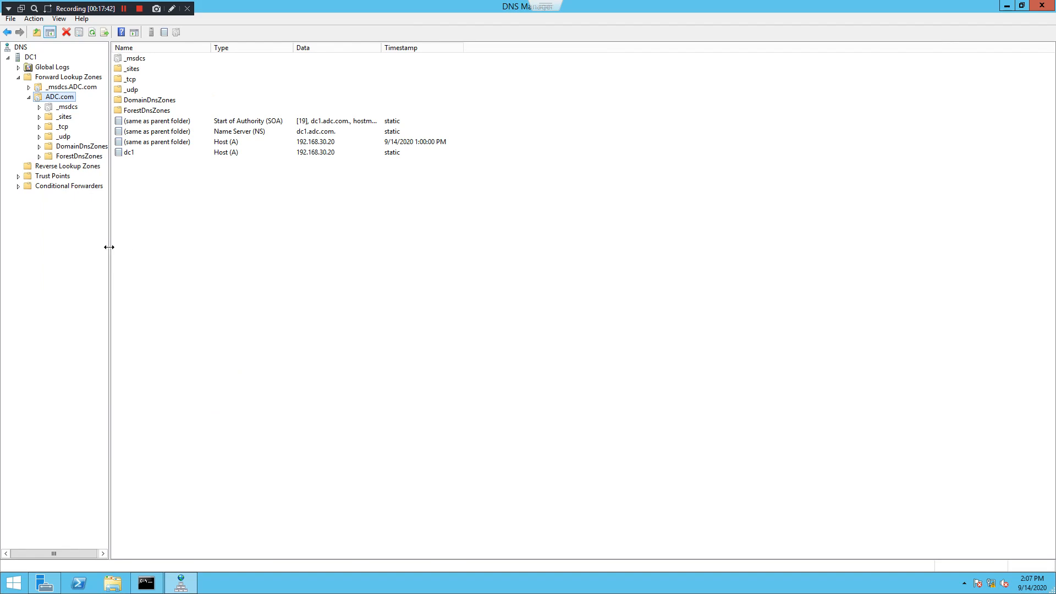
{"action": "left_click_drag", "start_coordinate": [109, 246], "coordinate": [169, 248]}
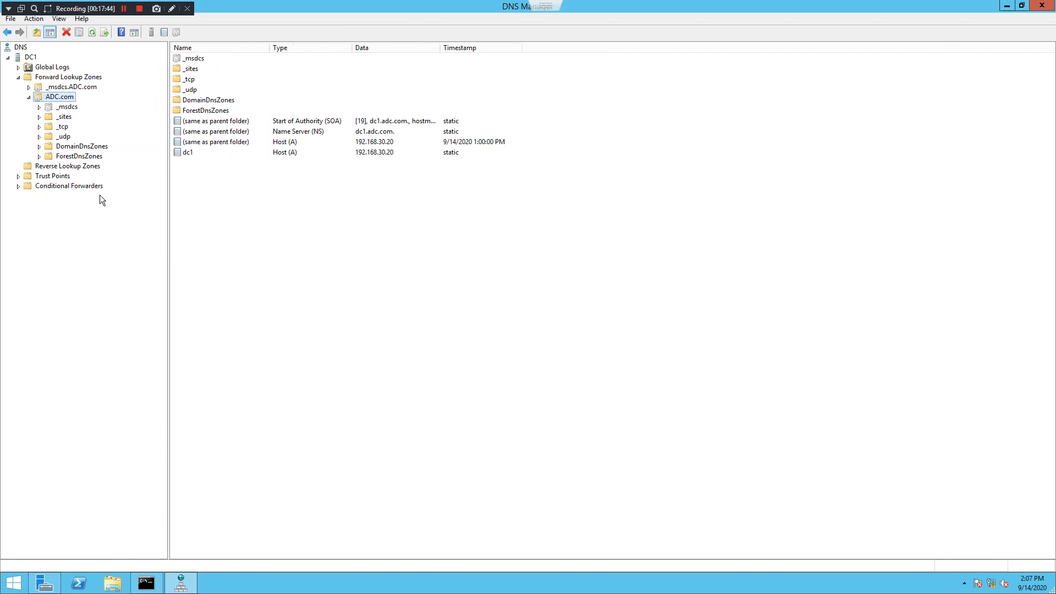
{"action": "left_click", "coordinate": [226, 152]}
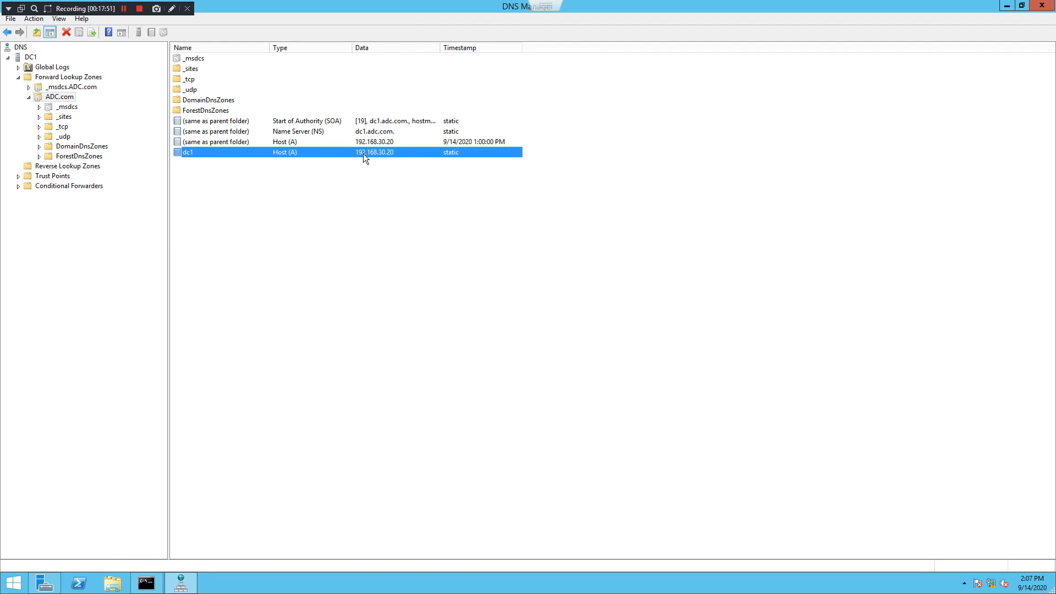
{"action": "left_click", "coordinate": [65, 168]}
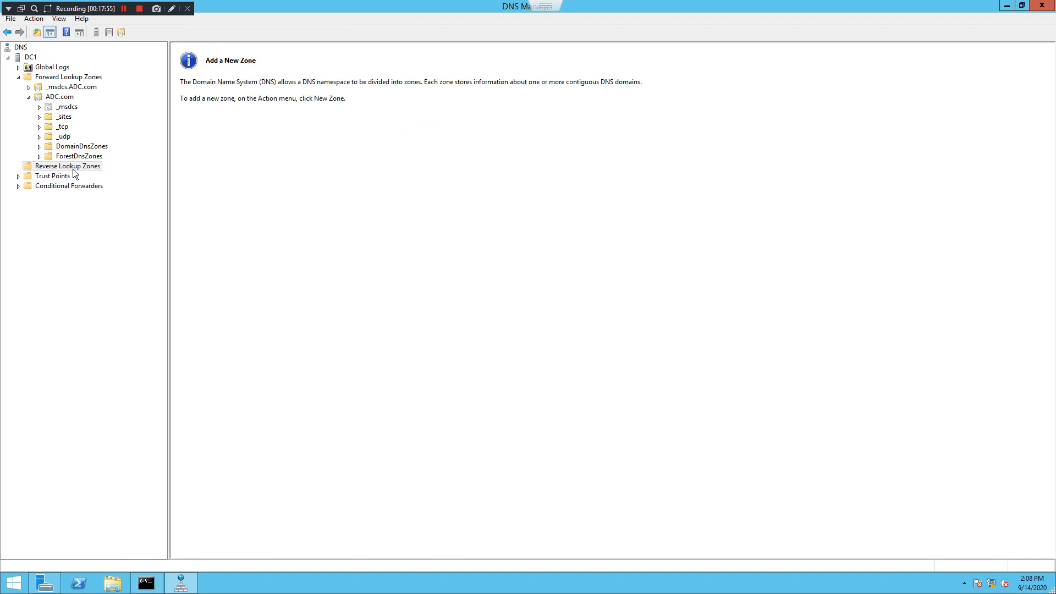
{"action": "right_click", "coordinate": [73, 167]}
Create an AD-integrated primary IPv4 reverse zone for network ID 192.168.30, keeping default replication and update settings
{"action": "left_click", "coordinate": [110, 174]}
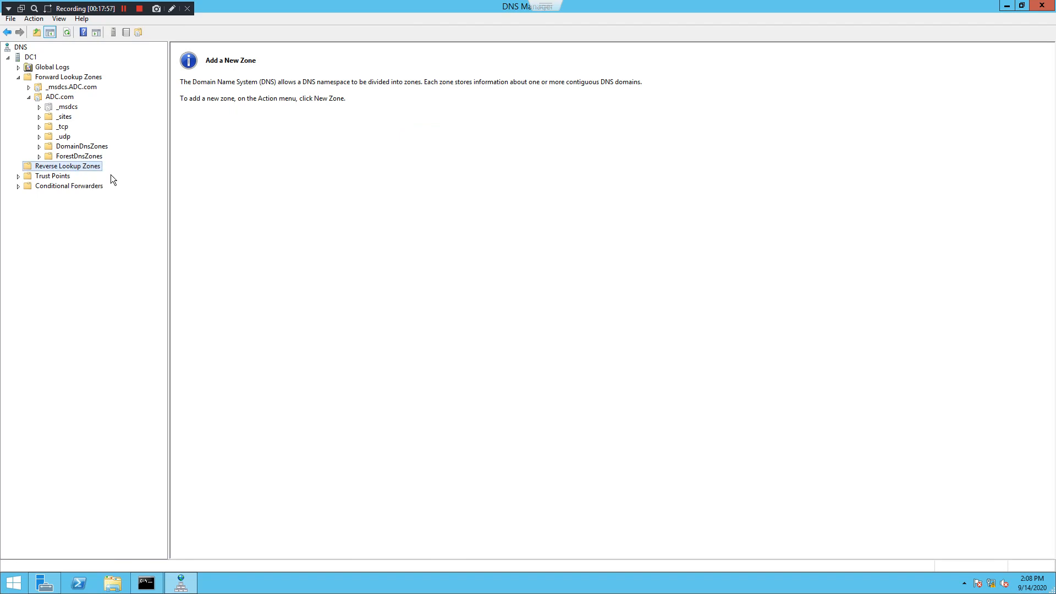
{"action": "left_click", "coordinate": [215, 208]}
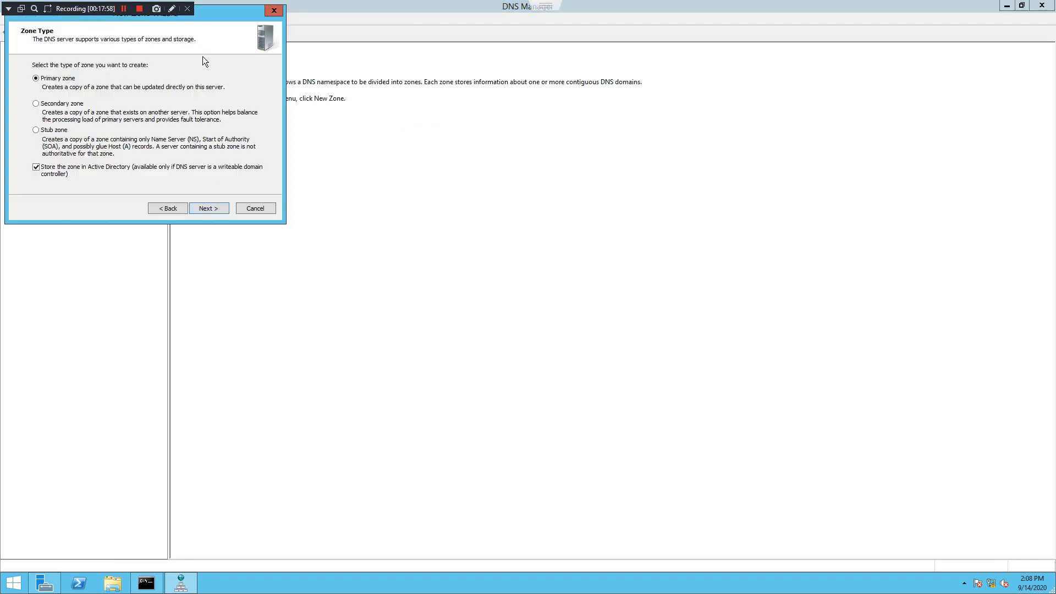
{"action": "left_click_drag", "start_coordinate": [212, 21], "coordinate": [366, 130]}
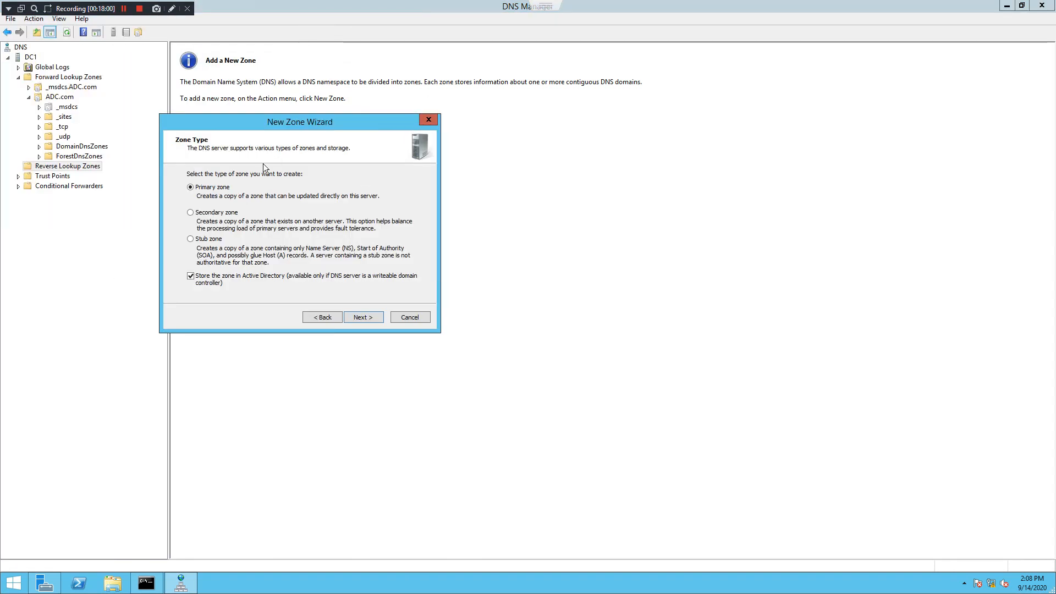
{"action": "left_click", "coordinate": [368, 318]}
{"action": "left_click", "coordinate": [362, 316]}
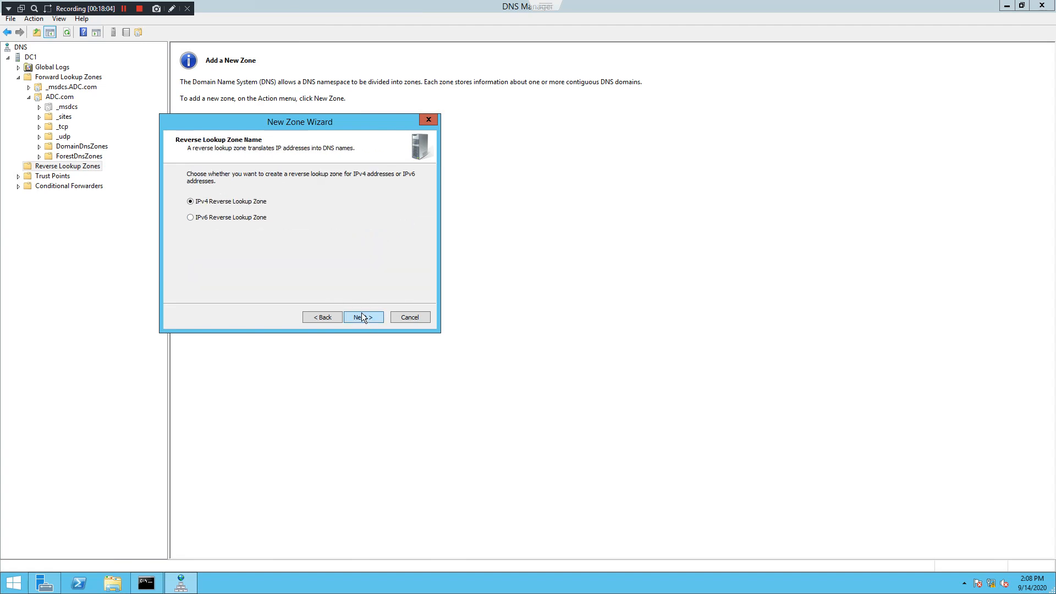
{"action": "left_click", "coordinate": [362, 317]}
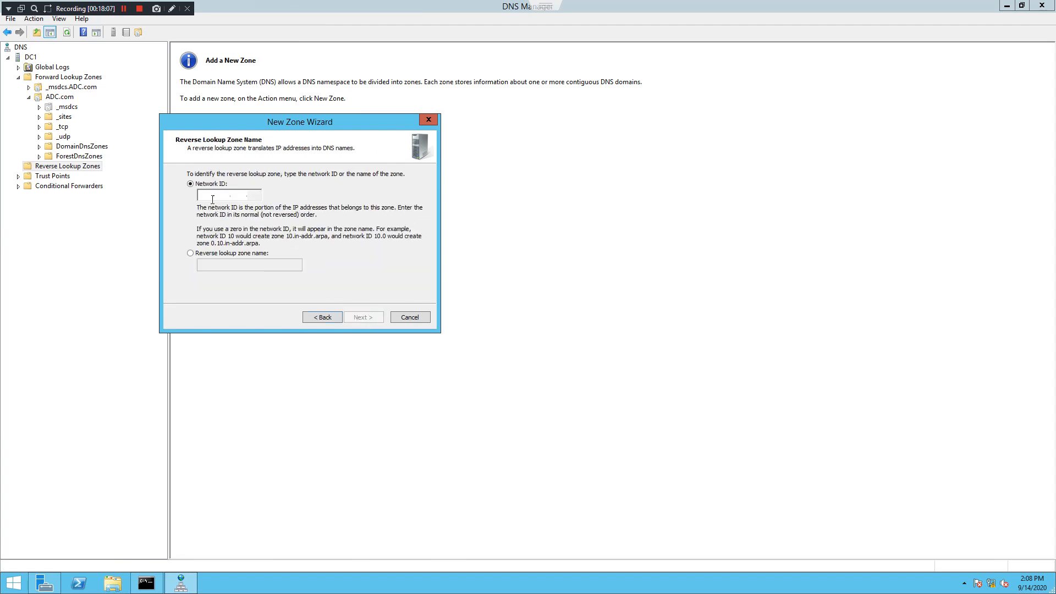
{"action": "type", "text": "192.1"}
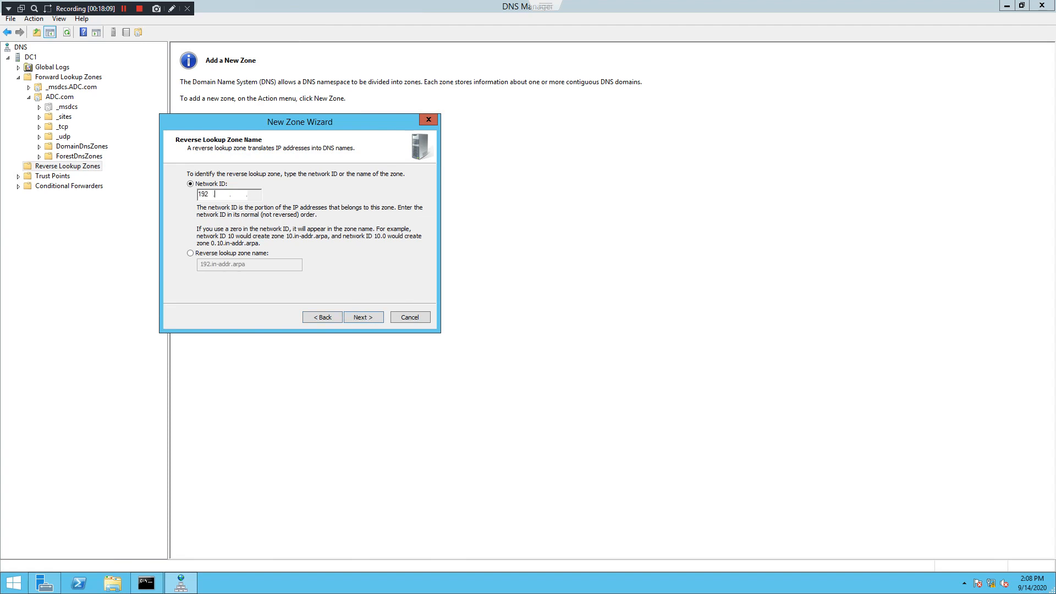
{"action": "type", "text": "68.30"}
{"action": "left_click", "coordinate": [361, 317]}
{"action": "left_click", "coordinate": [361, 317]}
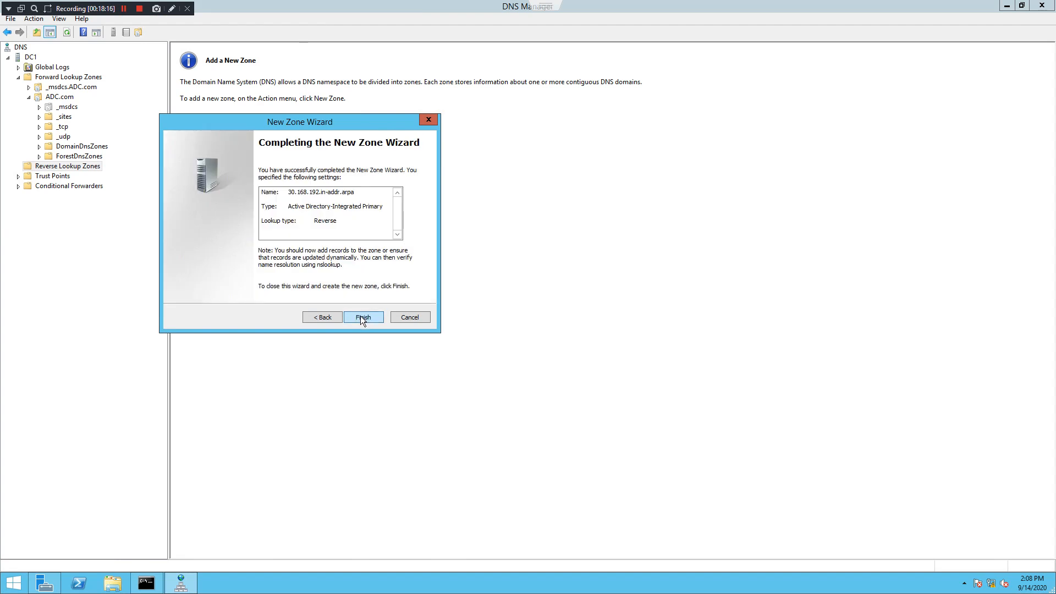
{"action": "left_click", "coordinate": [362, 319]}
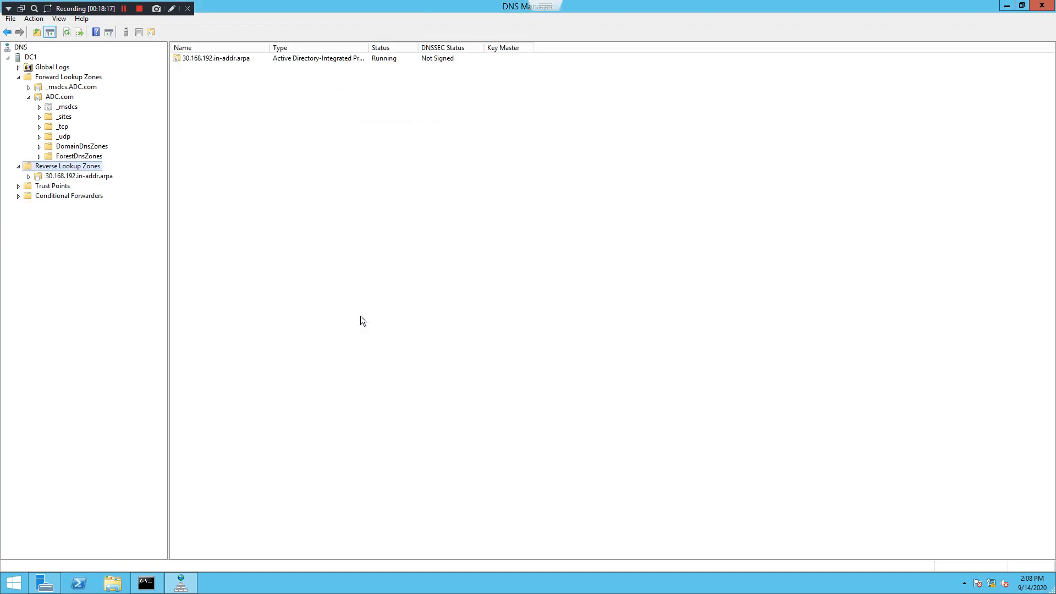
Expand Reverse Lookup Zones and select 30.168.192.in-addr.arpa to show its SOA and NS records
{"action": "double_click", "coordinate": [88, 169]}
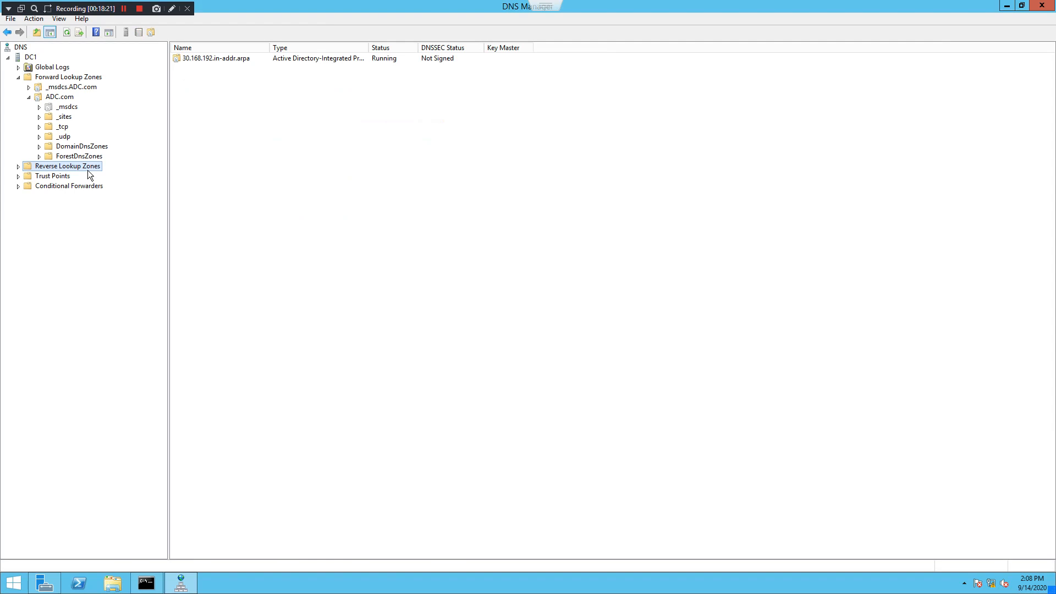
{"action": "double_click", "coordinate": [29, 167]}
{"action": "left_click", "coordinate": [68, 177]}
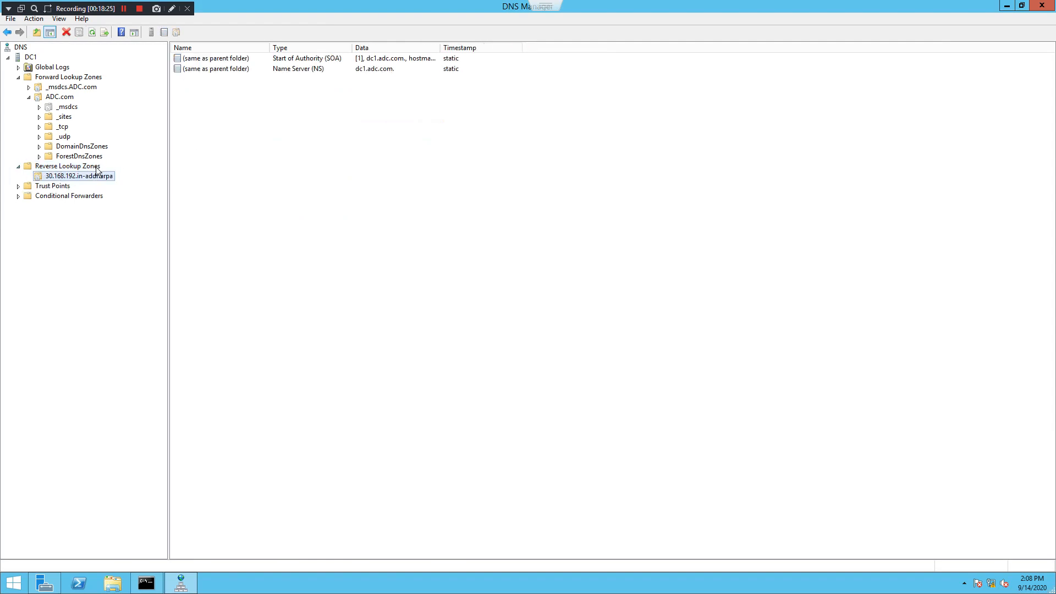
{"action": "left_click", "coordinate": [97, 166]}
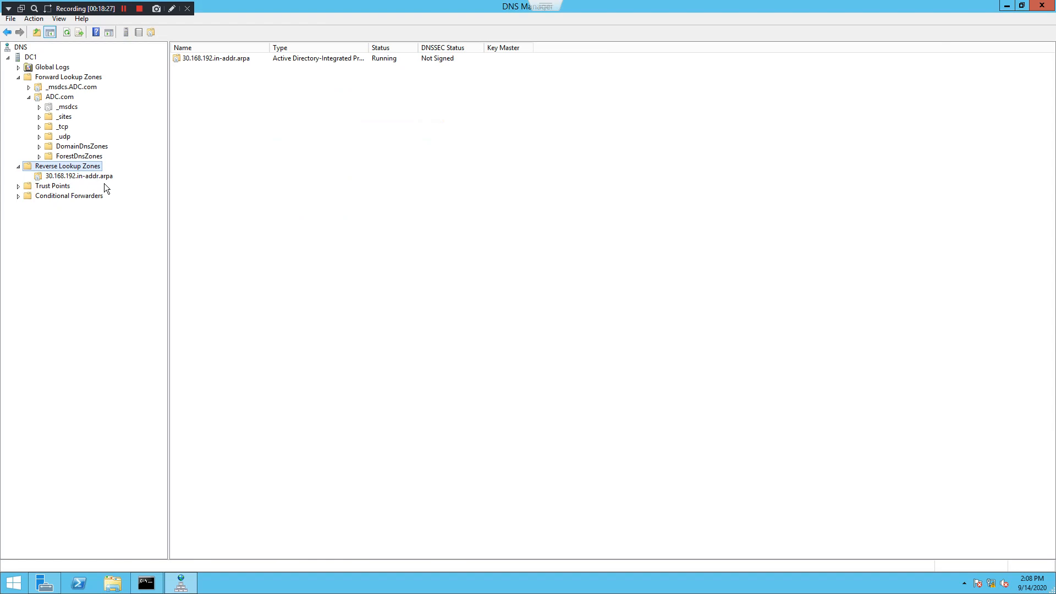
{"action": "right_click", "coordinate": [236, 135]}
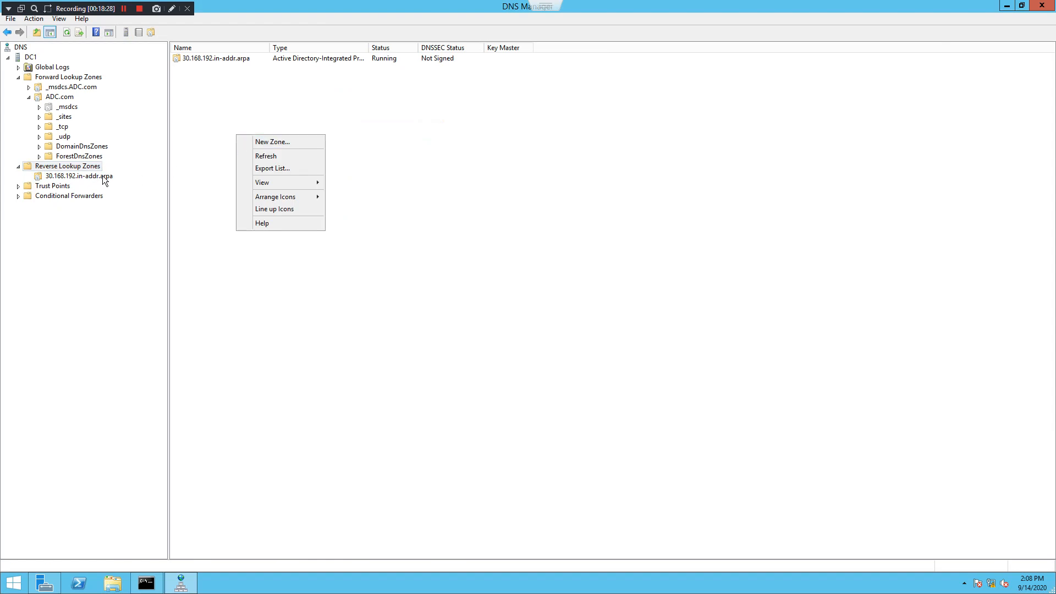
{"action": "left_click", "coordinate": [99, 176]}
Start a new Pointer (PTR) record in the zone for IP address 192.168.30.20
{"action": "right_click", "coordinate": [231, 127]}
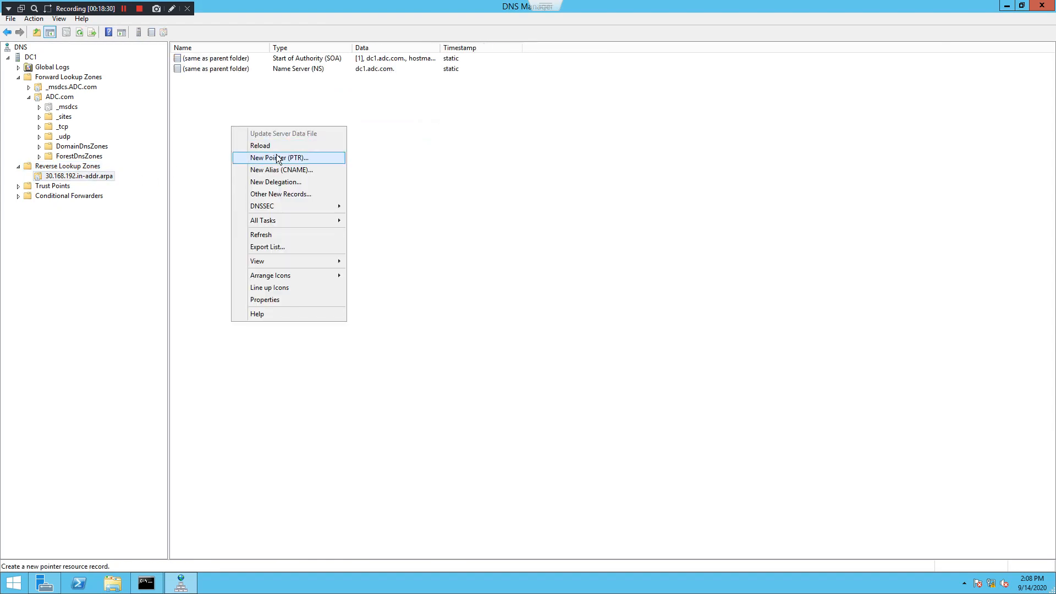
{"action": "left_click", "coordinate": [312, 159]}
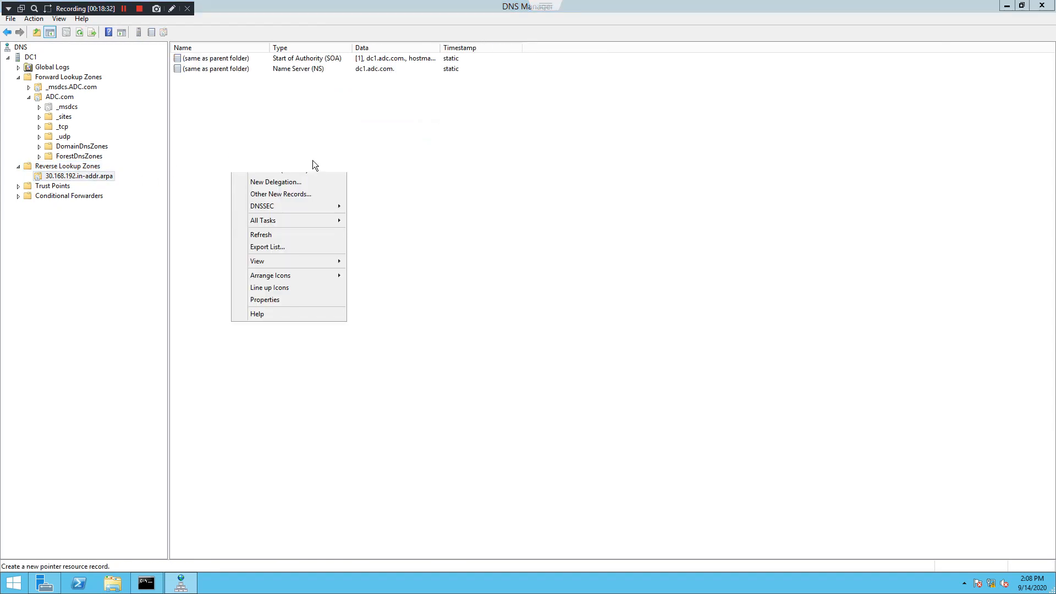
{"action": "left_click", "coordinate": [491, 216]}
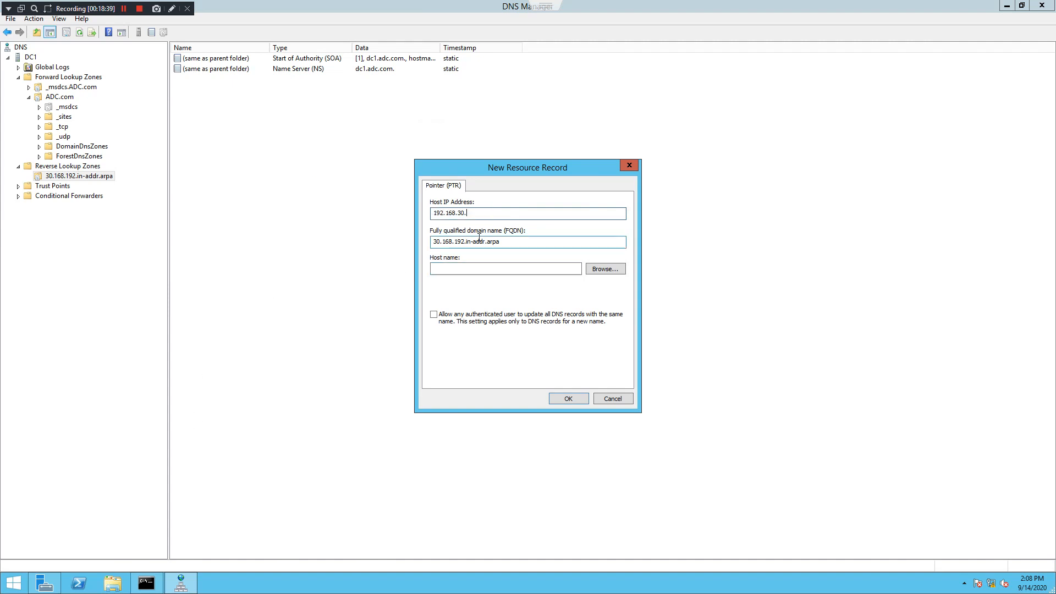
{"action": "type", "text": "20"}
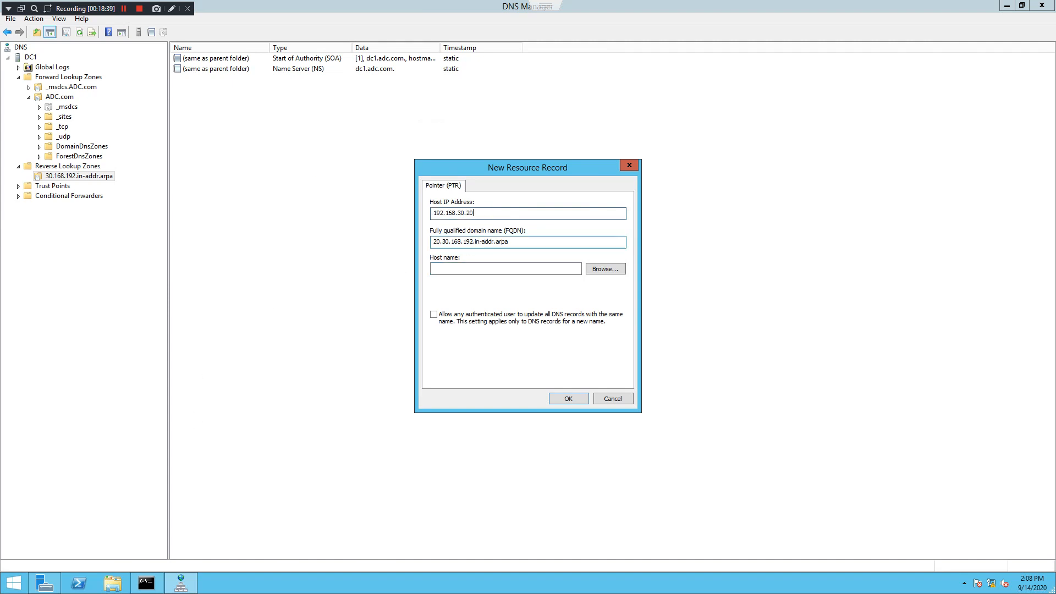
Browse to DC1 > Forward Lookup Zones > ADC.com > dc1 as the host name and save the PTR
{"action": "left_click", "coordinate": [615, 270]}
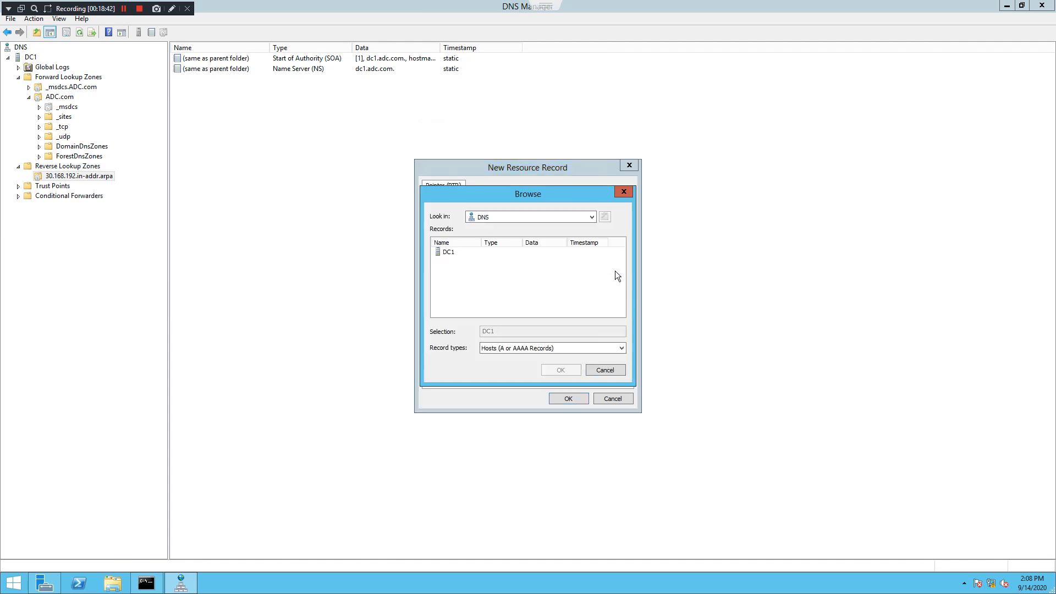
{"action": "double_click", "coordinate": [448, 255]}
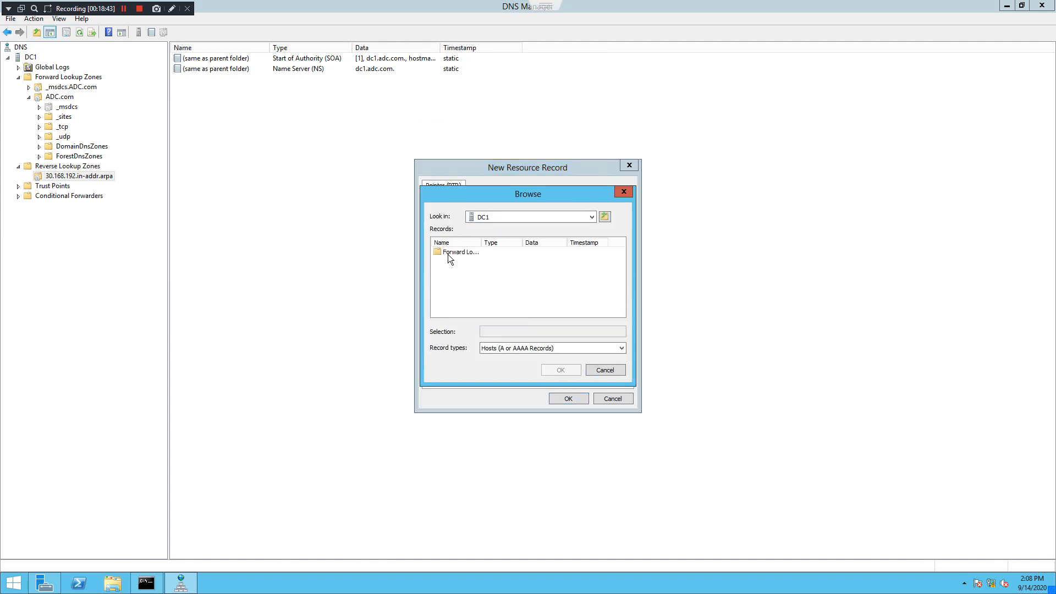
{"action": "double_click", "coordinate": [480, 243]}
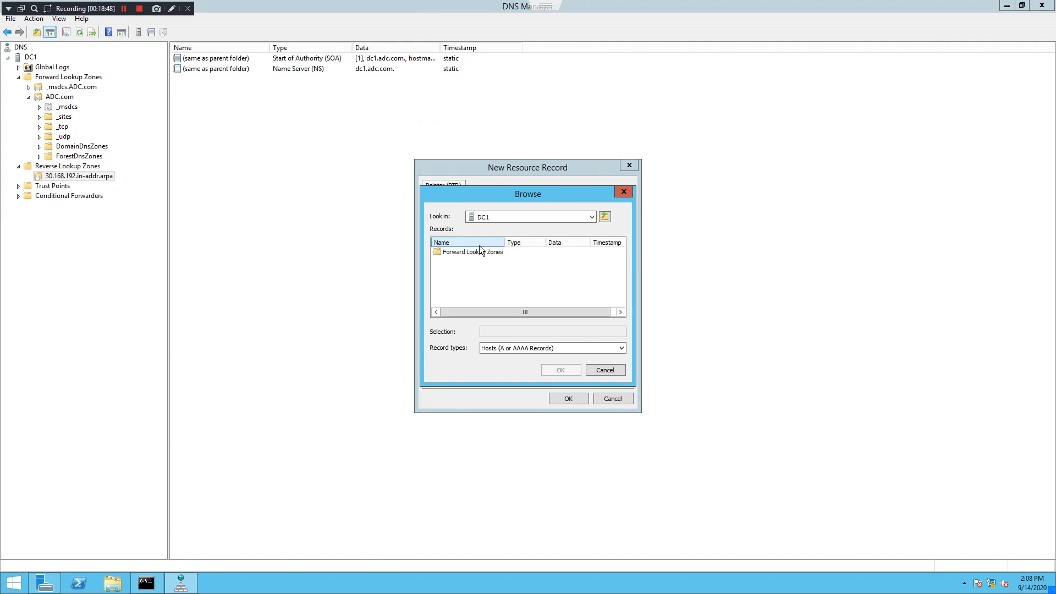
{"action": "double_click", "coordinate": [484, 253]}
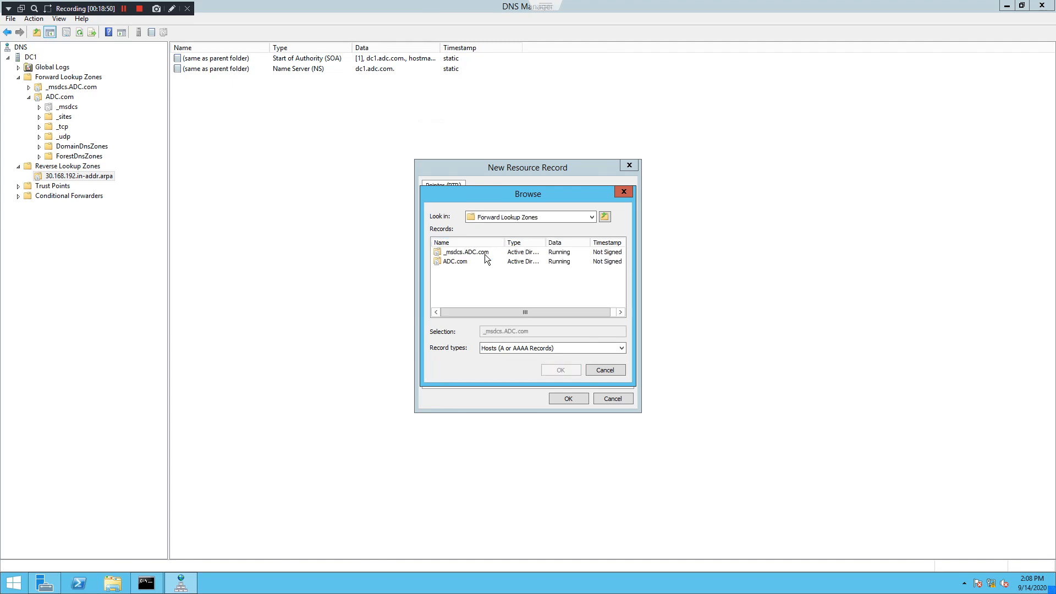
{"action": "double_click", "coordinate": [458, 262]}
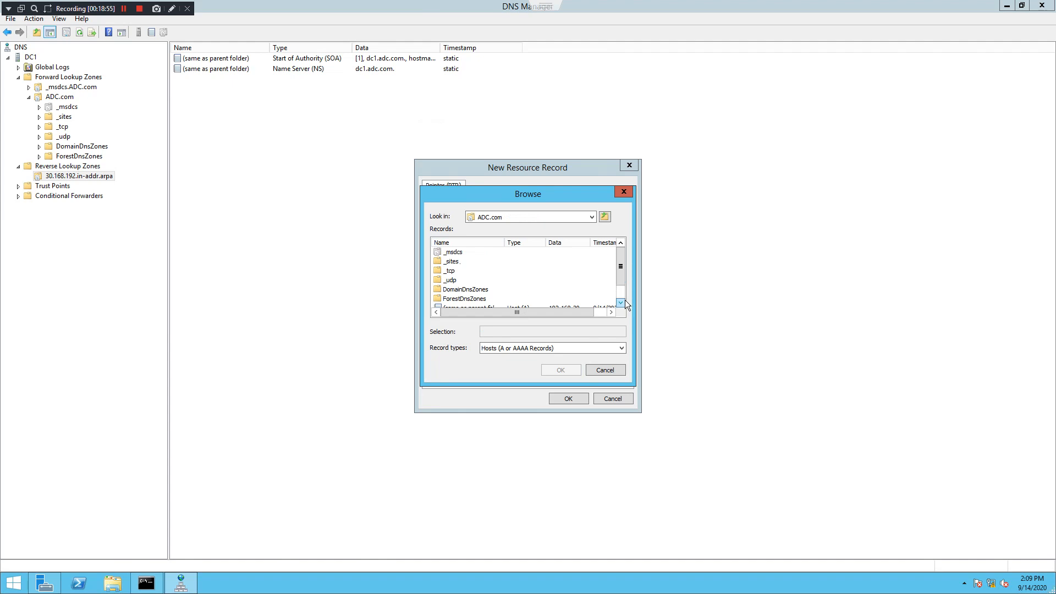
{"action": "left_click", "coordinate": [622, 302]}
{"action": "left_click", "coordinate": [622, 302]}
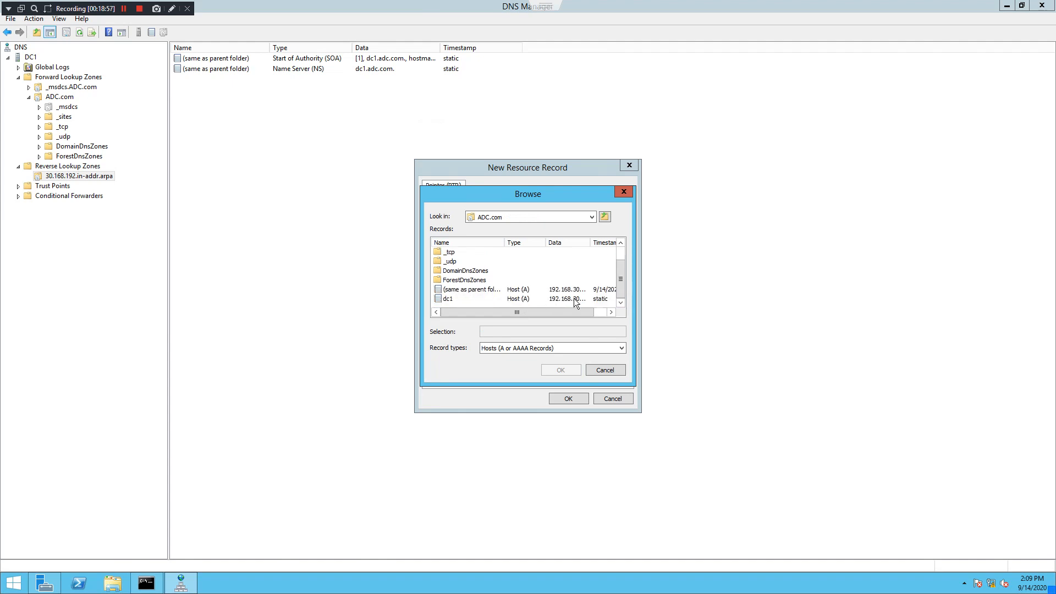
{"action": "double_click", "coordinate": [589, 244]}
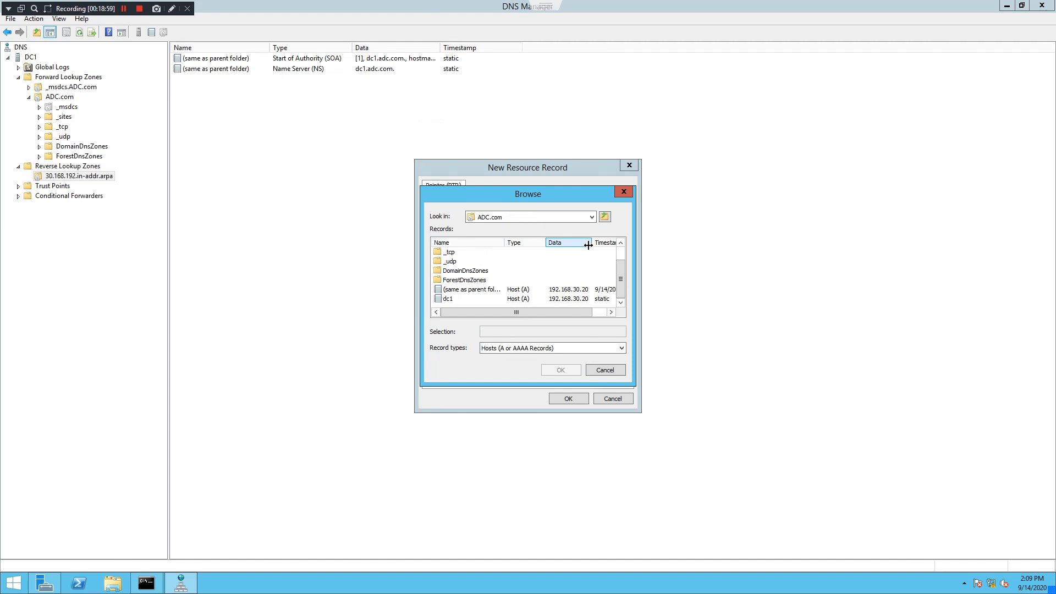
{"action": "left_click", "coordinate": [447, 298]}
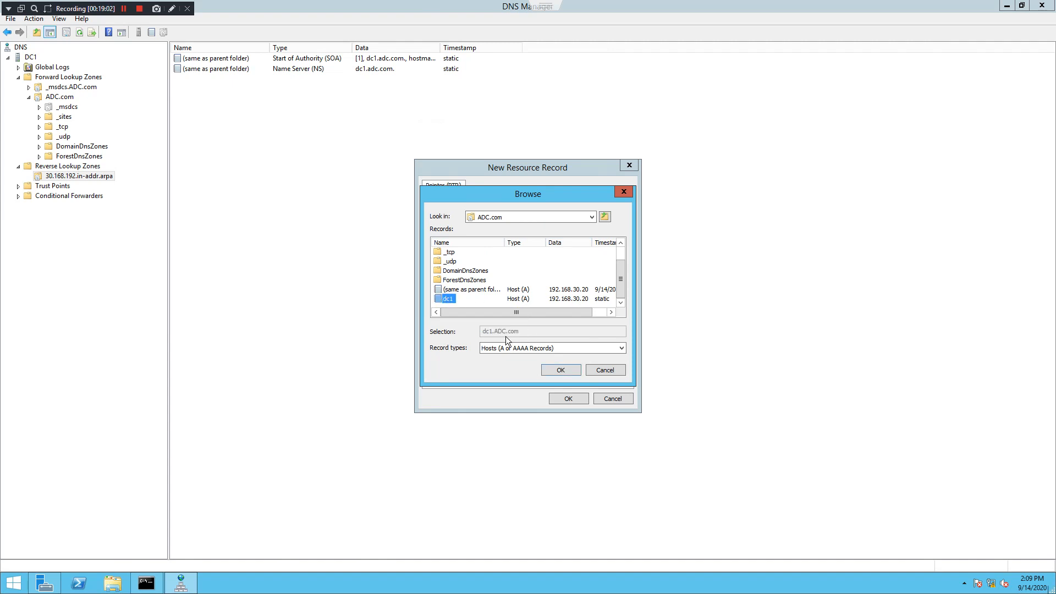
{"action": "left_click", "coordinate": [559, 370]}
{"action": "left_click", "coordinate": [566, 398]}
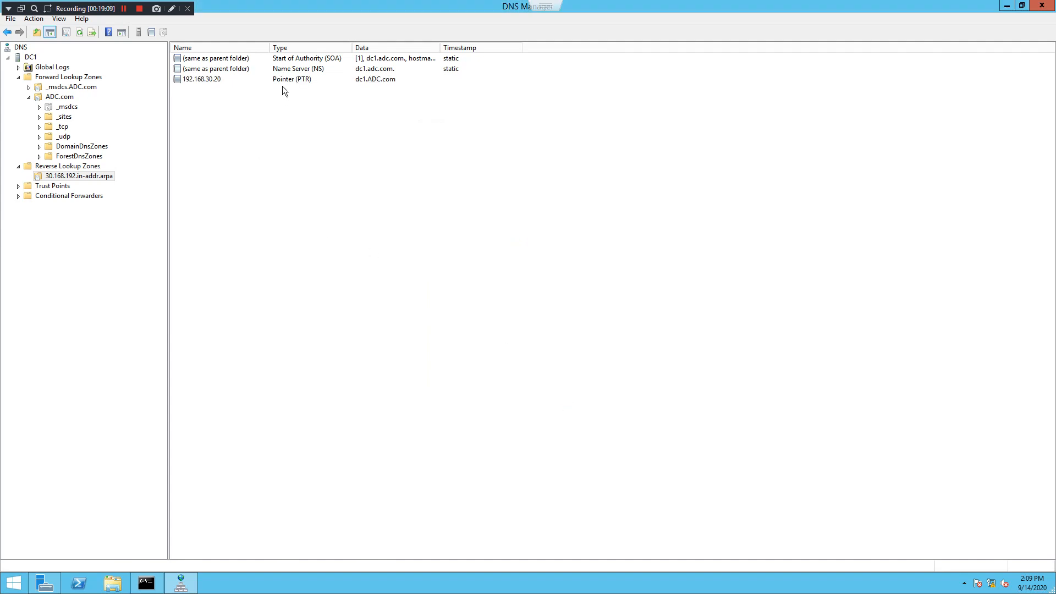
Check dc1's Host (A) record at 192.168.30.20 in ADC.com, then return to Command Prompt
{"action": "left_click", "coordinate": [59, 97]}
{"action": "left_click", "coordinate": [278, 154]}
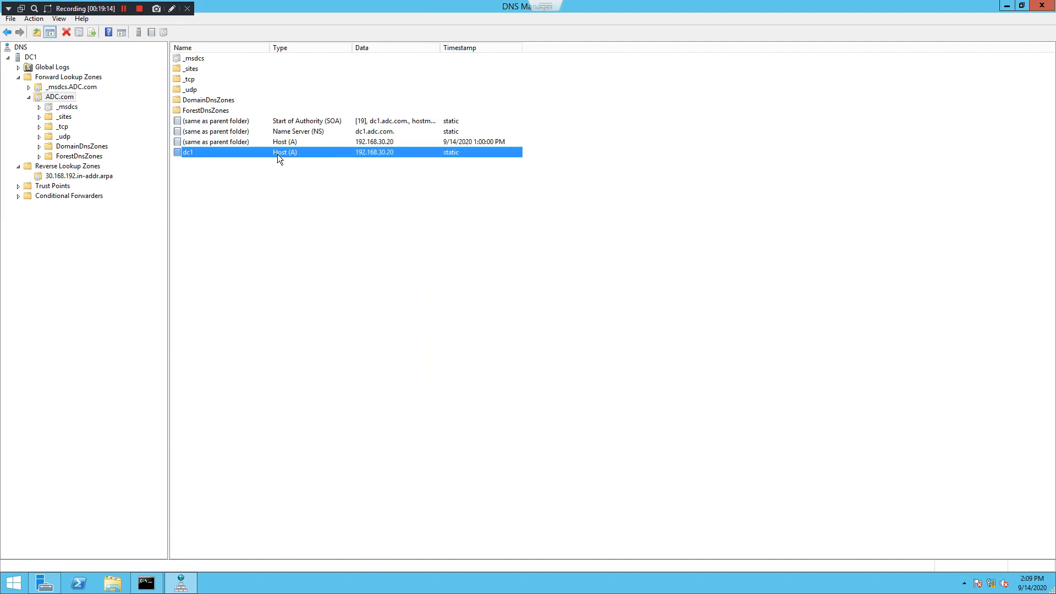
{"action": "left_click", "coordinate": [82, 177]}
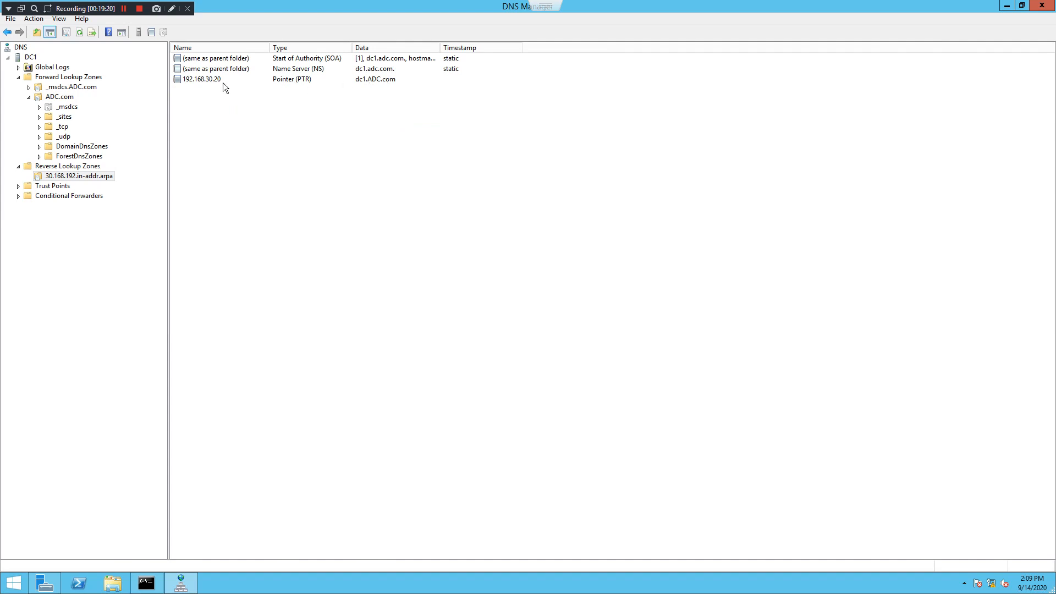
{"action": "left_click", "coordinate": [147, 583]}
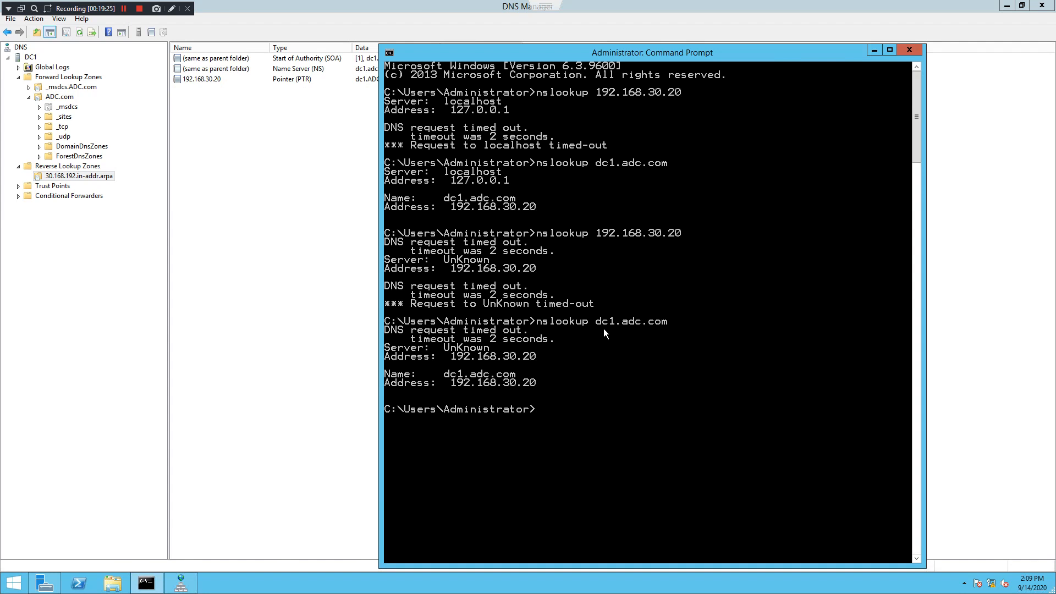
Rerun nslookup dc1.adc.com, now answered by server dc1.adc.com with 192.168.30.20
{"action": "key", "text": "Return"}
{"action": "key", "text": "Return"}
{"action": "key", "text": "Up"}
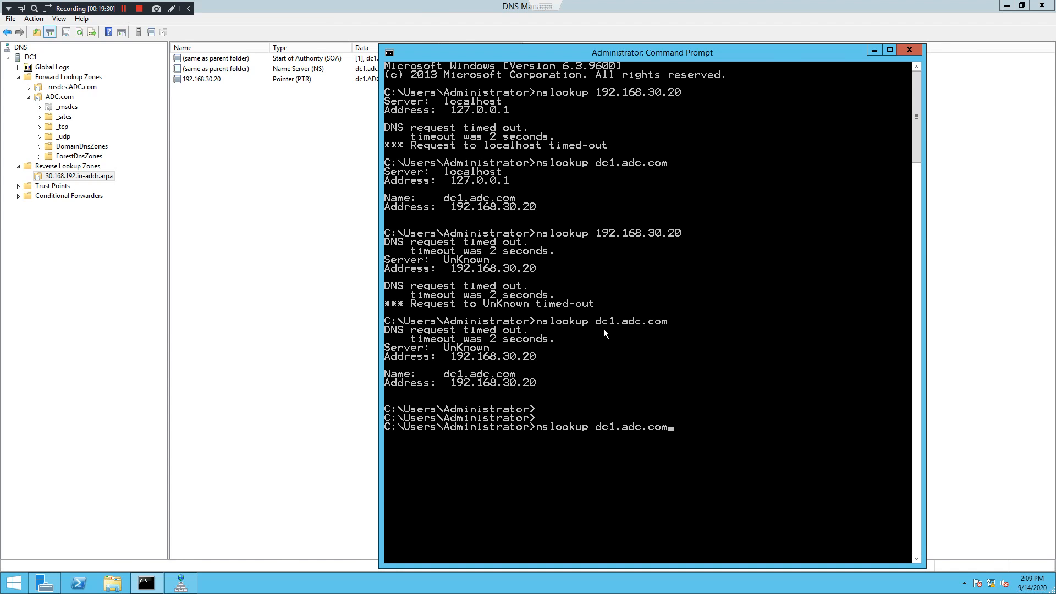
{"action": "key", "text": "Return"}
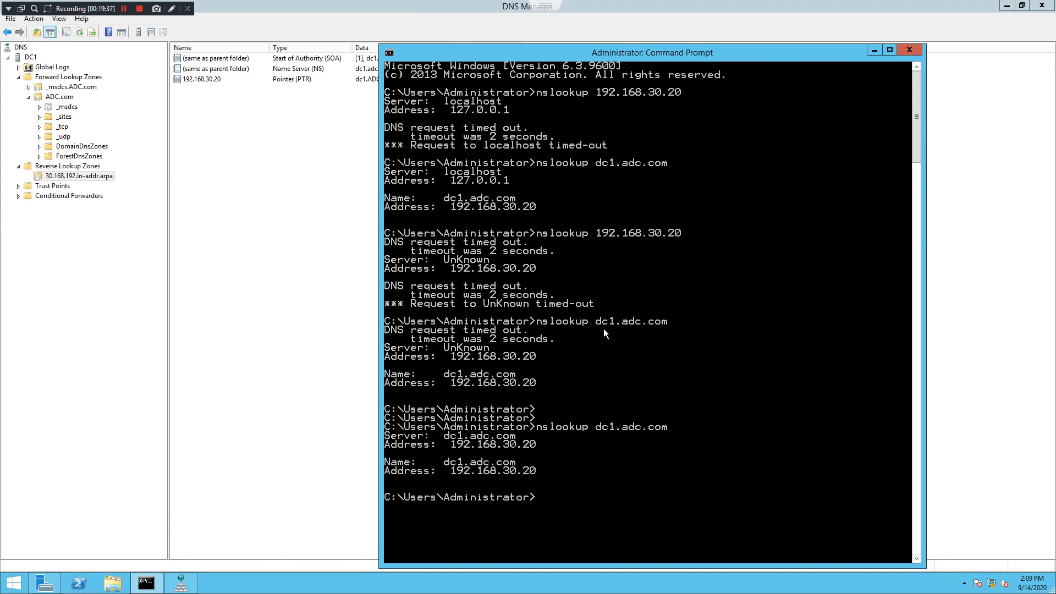
Rerun nslookup 192.168.30.20, which now returns dc1.adc.com without timing out
{"action": "key", "text": "Return"}
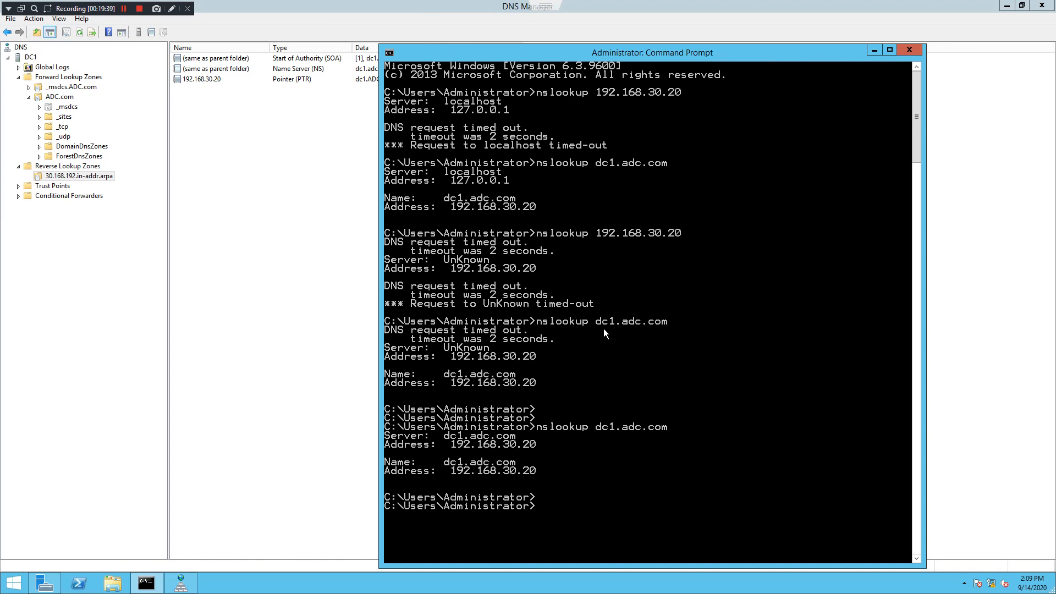
{"action": "key", "text": "Up"}
{"action": "key", "text": "Up"}
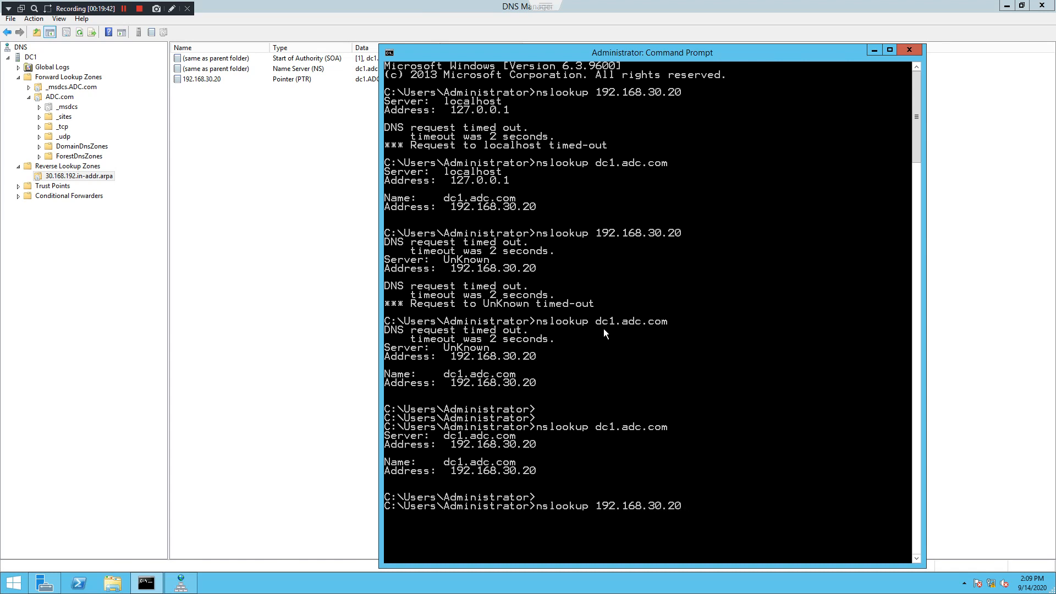
{"action": "key", "text": "Return"}
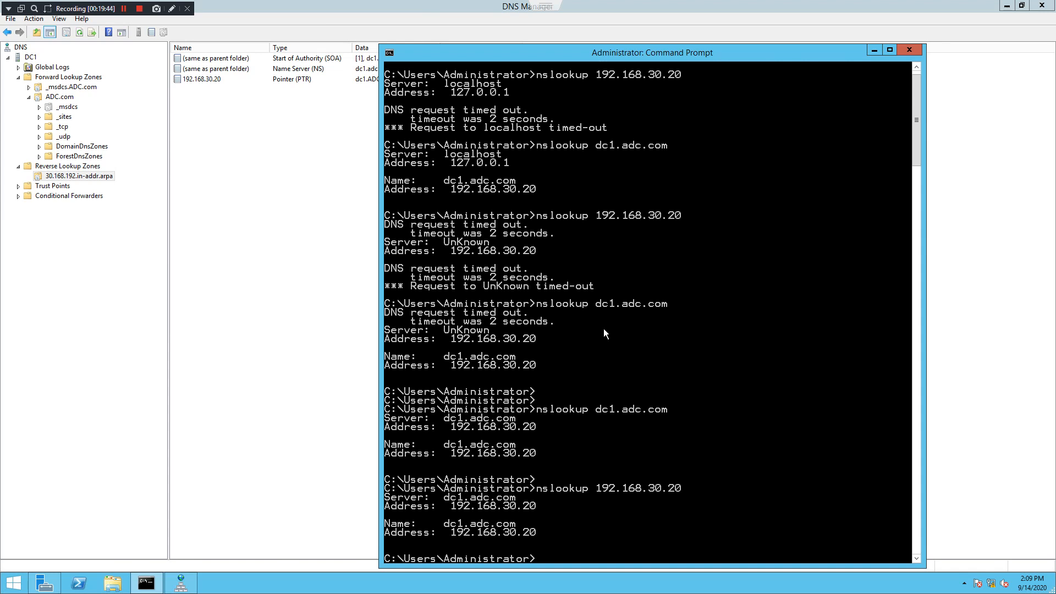